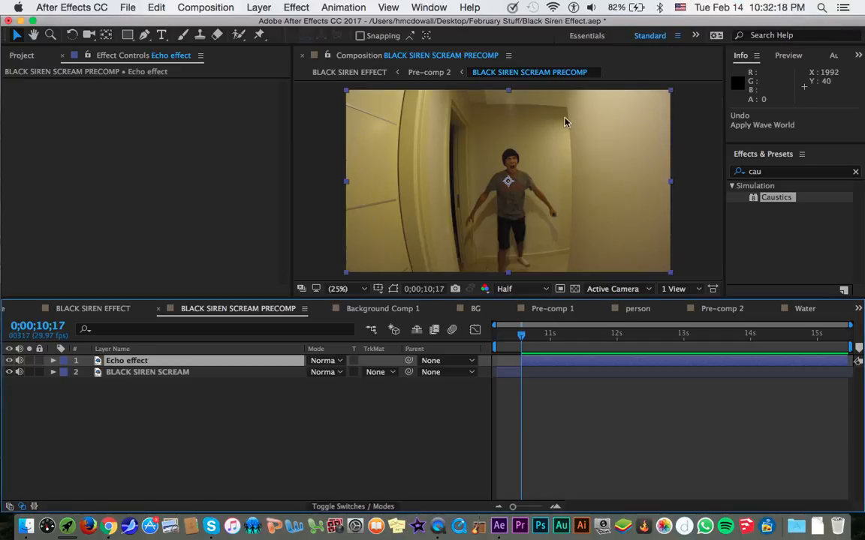
pyautogui.click(348, 288)
pyautogui.click(349, 300)
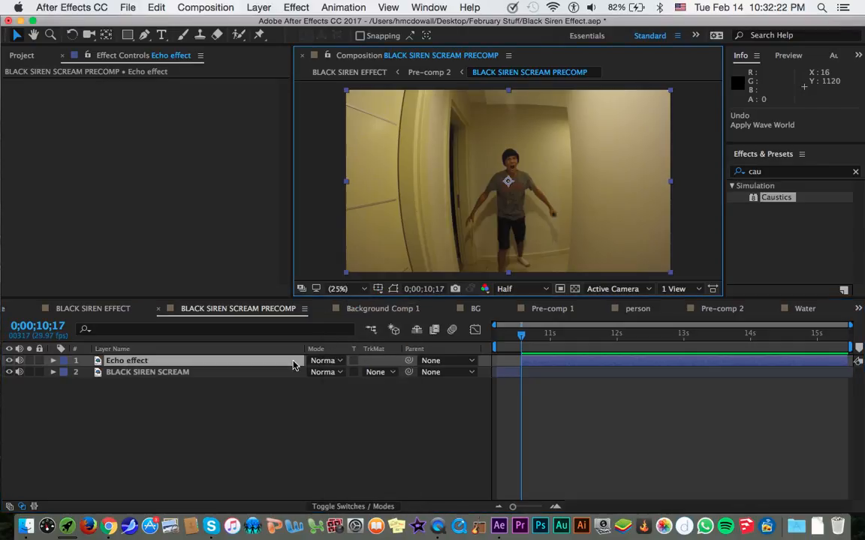
pyautogui.click(245, 382)
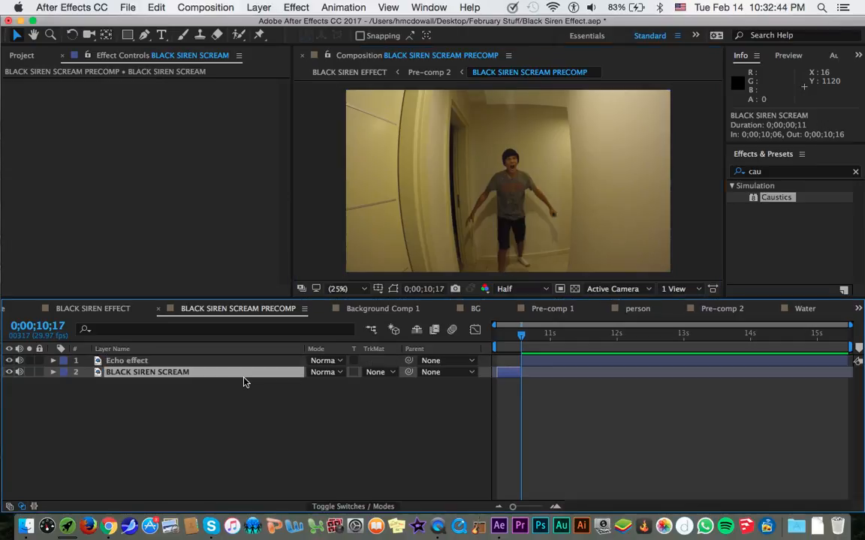
pyautogui.click(267, 364)
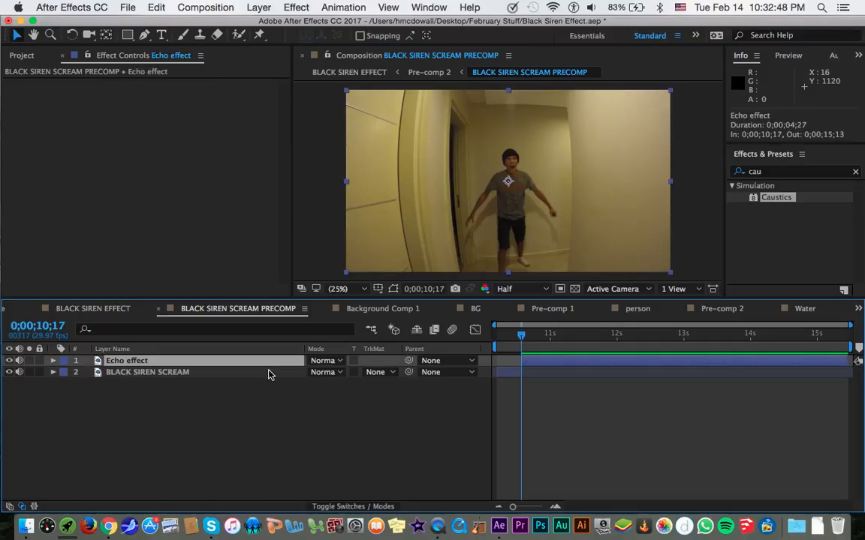
pyautogui.click(271, 373)
pyautogui.click(277, 362)
pyautogui.click(278, 373)
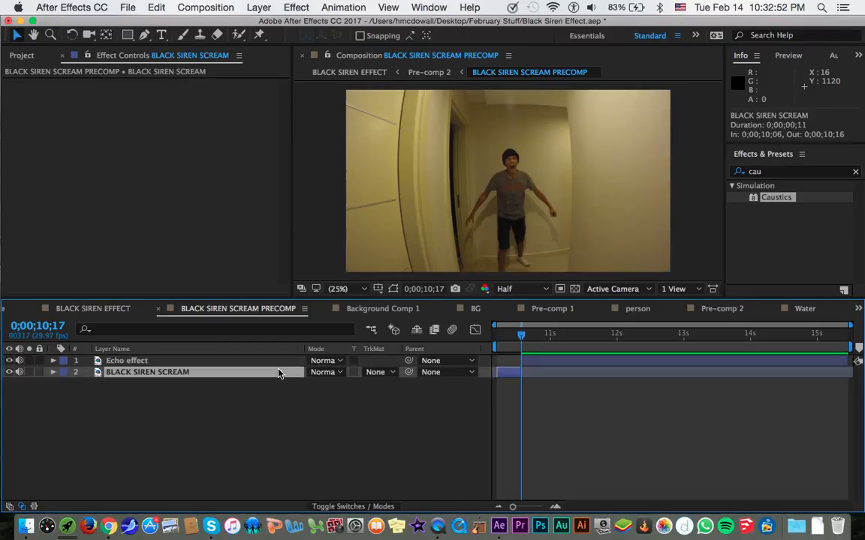
# Browse the project's footage and compositions, previewing background test.jpg and Pre-comp 1.
pyautogui.click(22, 56)
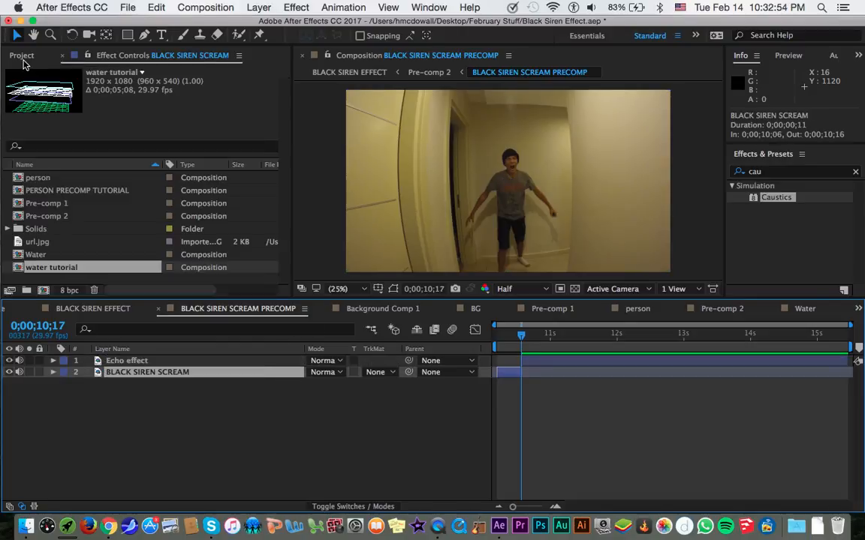
pyautogui.scroll(1, 184, 225)
pyautogui.scroll(5, 184, 222)
pyautogui.scroll(-5, 184, 222)
pyautogui.scroll(5, 184, 222)
pyautogui.scroll(-5, 176, 224)
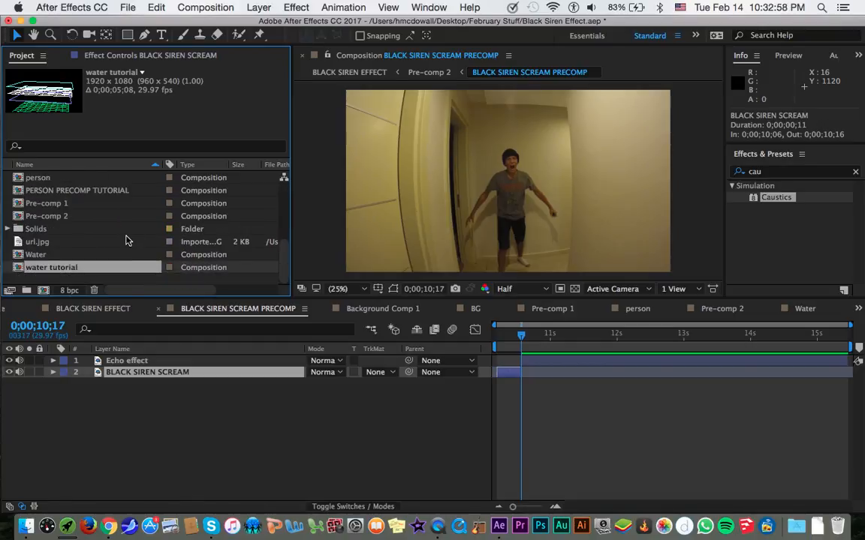
pyautogui.scroll(5, 124, 272)
pyautogui.click(125, 192)
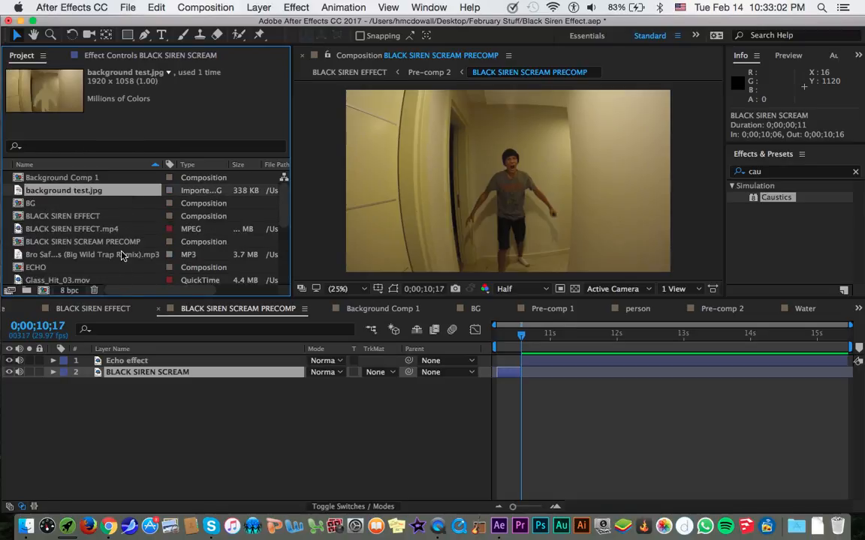
pyautogui.click(122, 259)
pyautogui.click(122, 193)
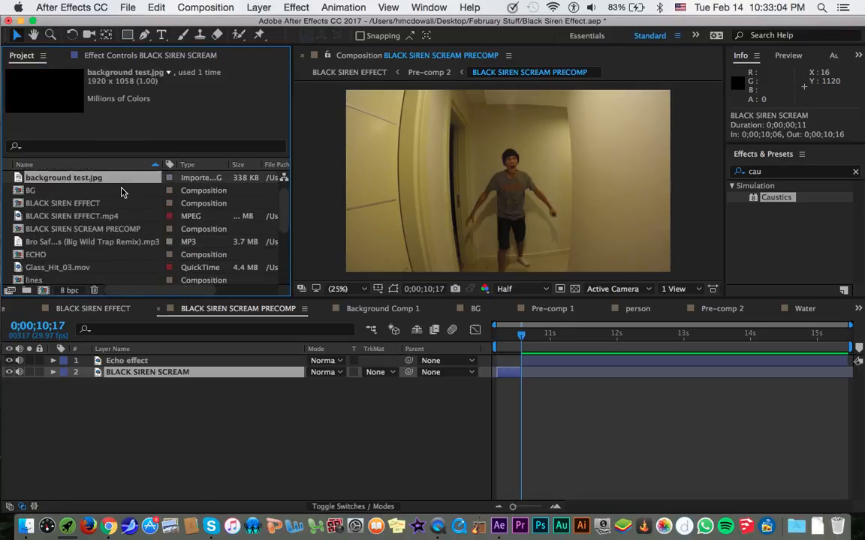
pyautogui.scroll(-5, 122, 193)
pyautogui.click(75, 204)
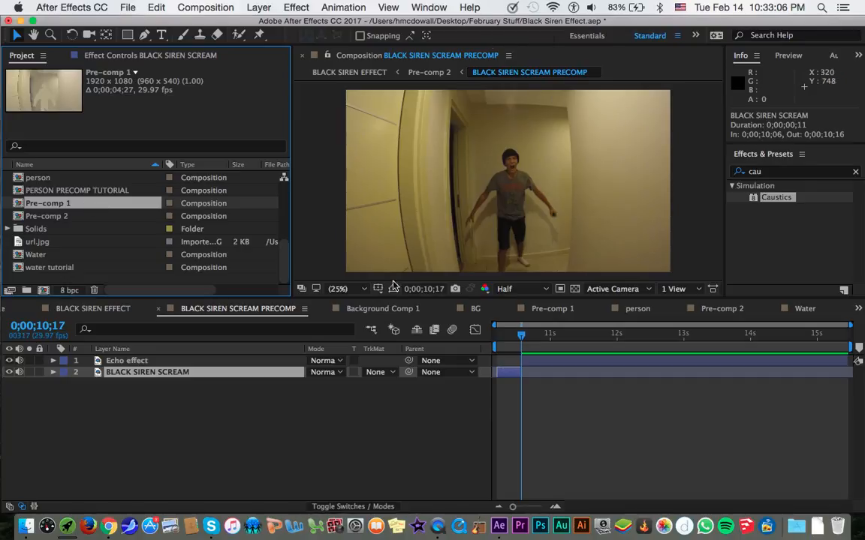
# Save the project and bring up the BLACK SIREN EFFECT composition.
pyautogui.click(278, 375)
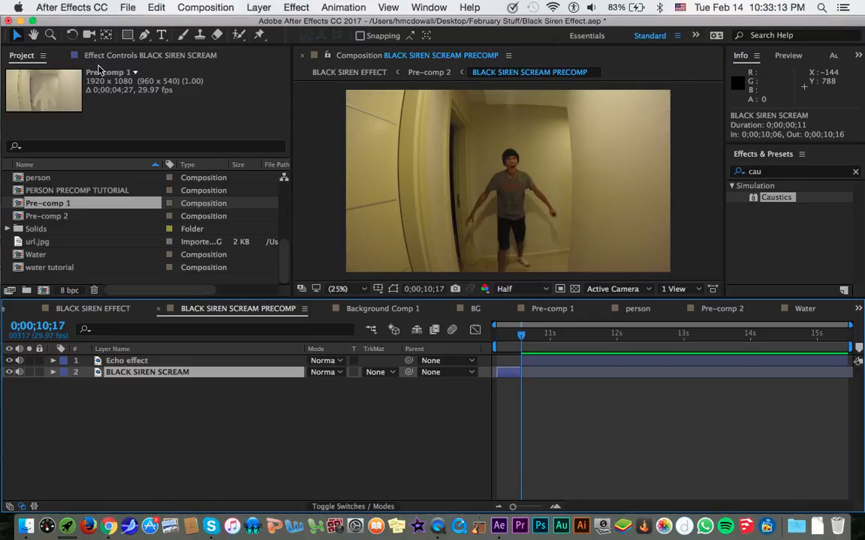
pyautogui.press('super+s')
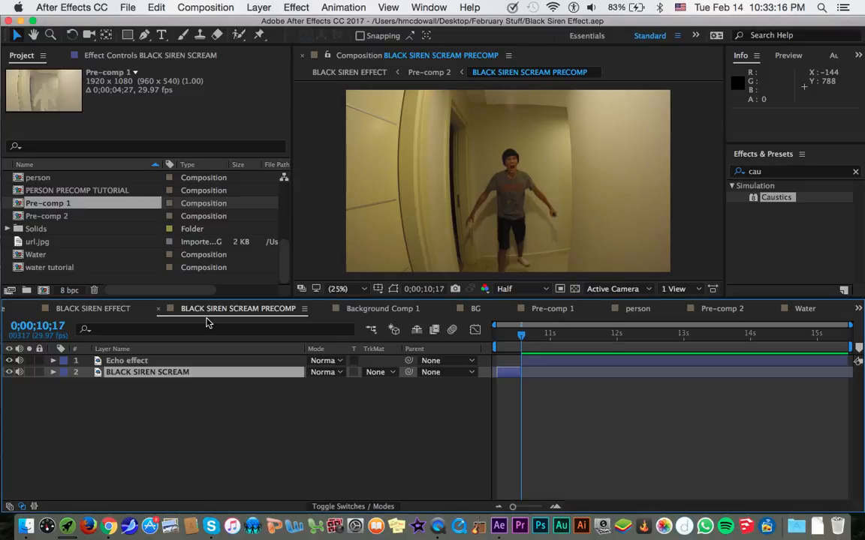
pyautogui.click(122, 308)
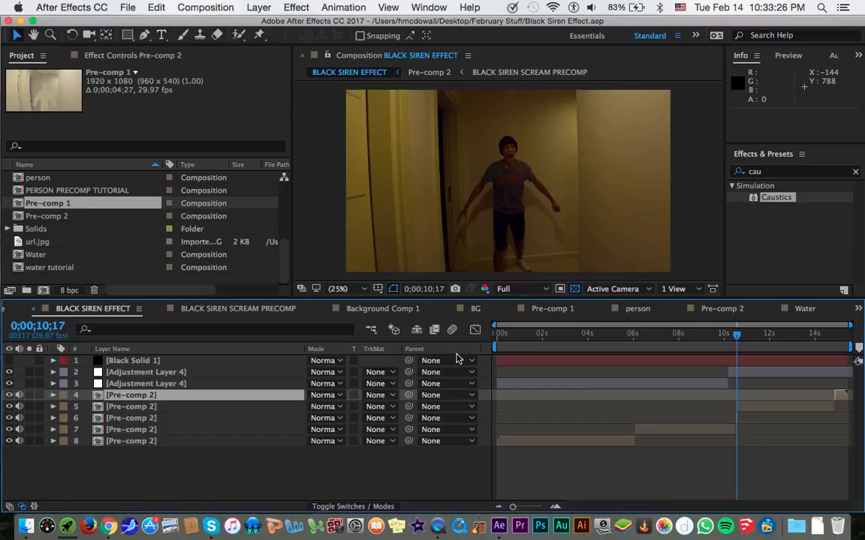
# Open Pre-comp 2 and inspect the Optics Compensation settings on its layers.
pyautogui.click(717, 308)
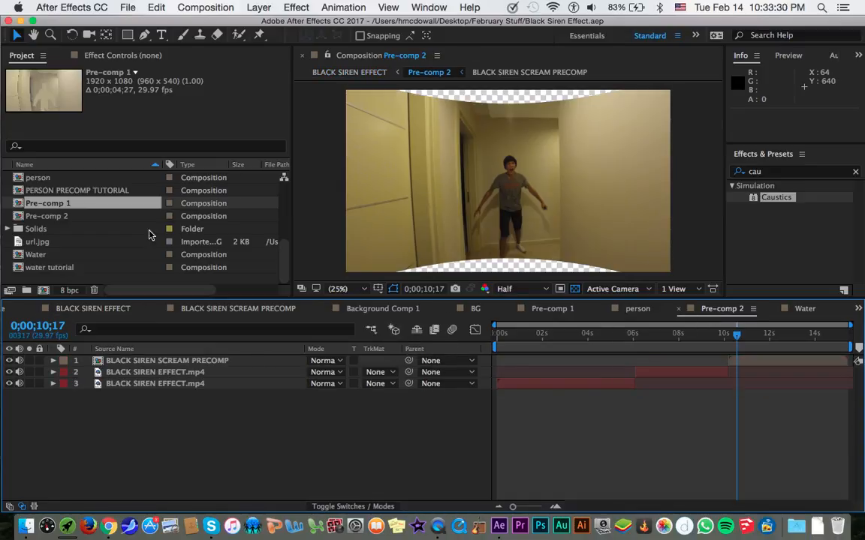
pyautogui.click(129, 59)
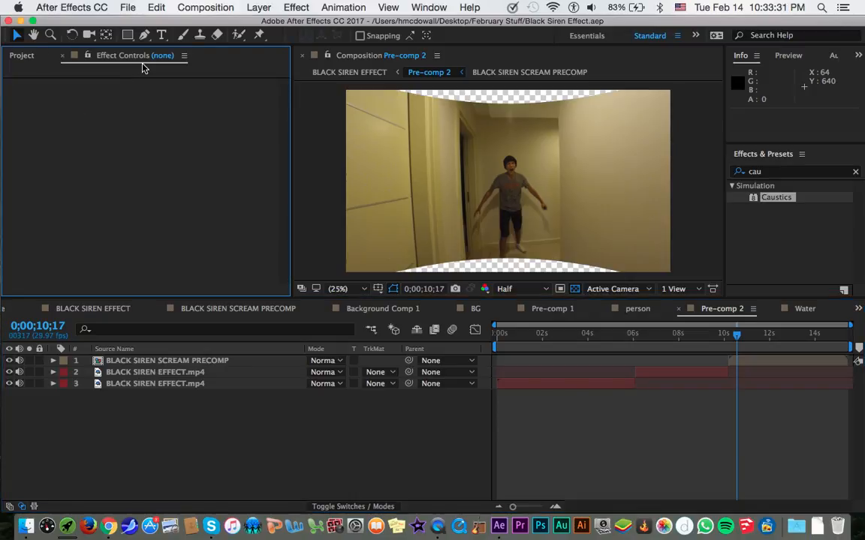
pyautogui.click(172, 364)
pyautogui.click(176, 383)
pyautogui.click(183, 361)
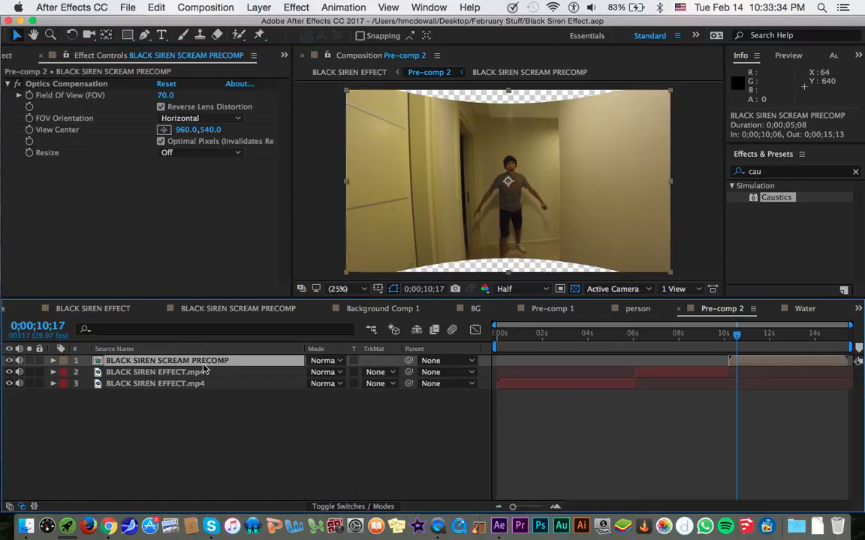
pyautogui.click(202, 373)
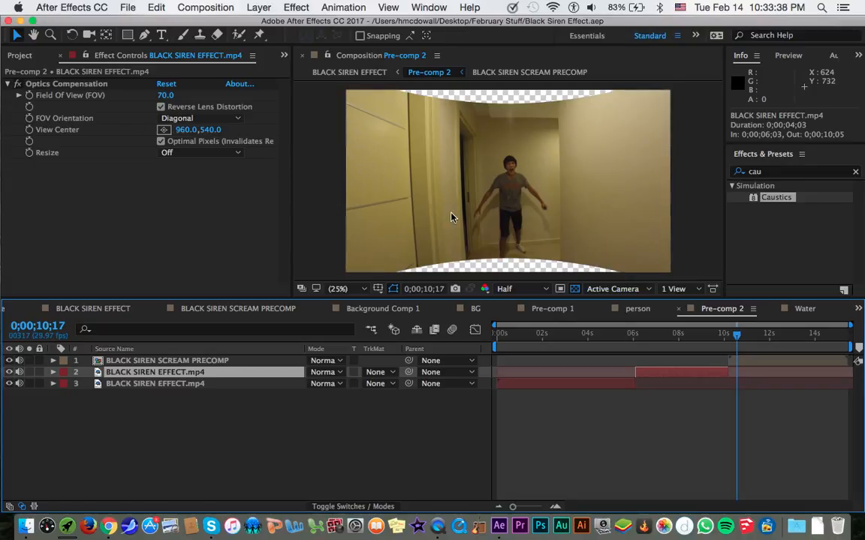
# Toggle Optics Compensation off and on for the BLACK SIREN SCREAM PRECOMP layer to compare the lens distortion.
pyautogui.click(184, 361)
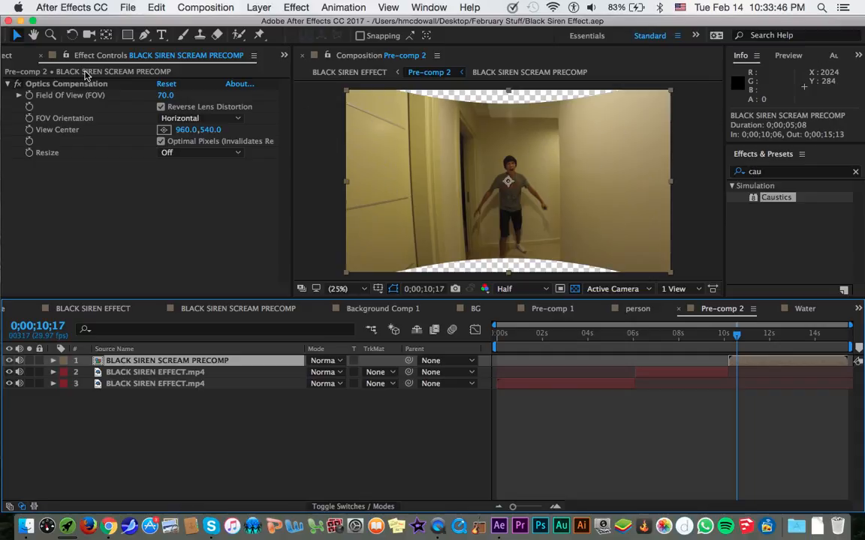
pyautogui.click(19, 84)
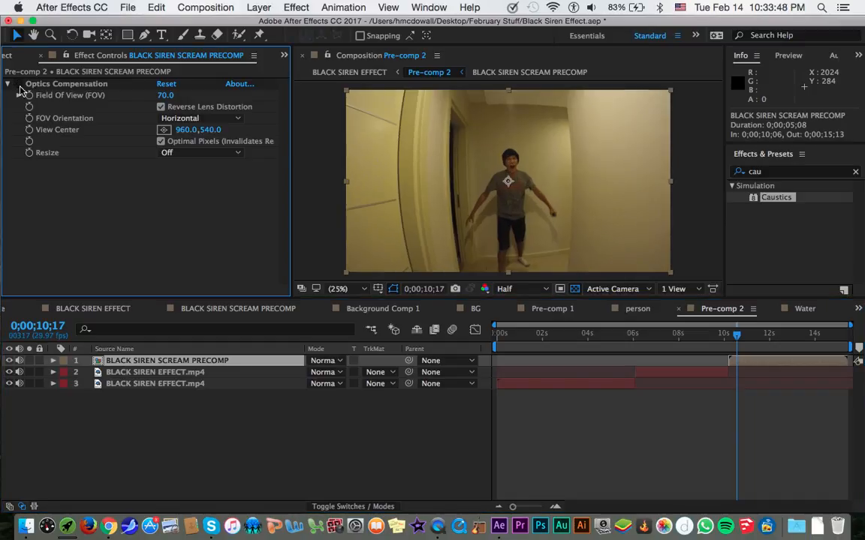
pyautogui.click(20, 87)
pyautogui.click(19, 86)
pyautogui.click(165, 95)
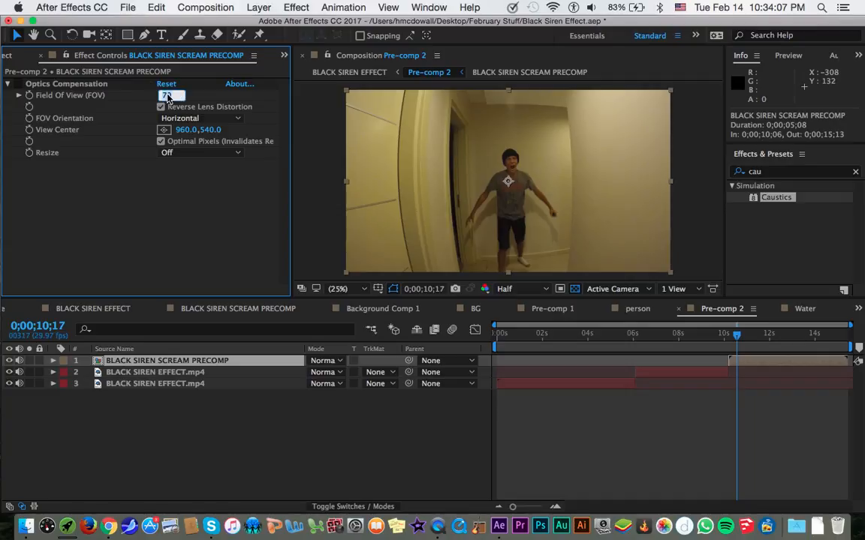
pyautogui.click(130, 108)
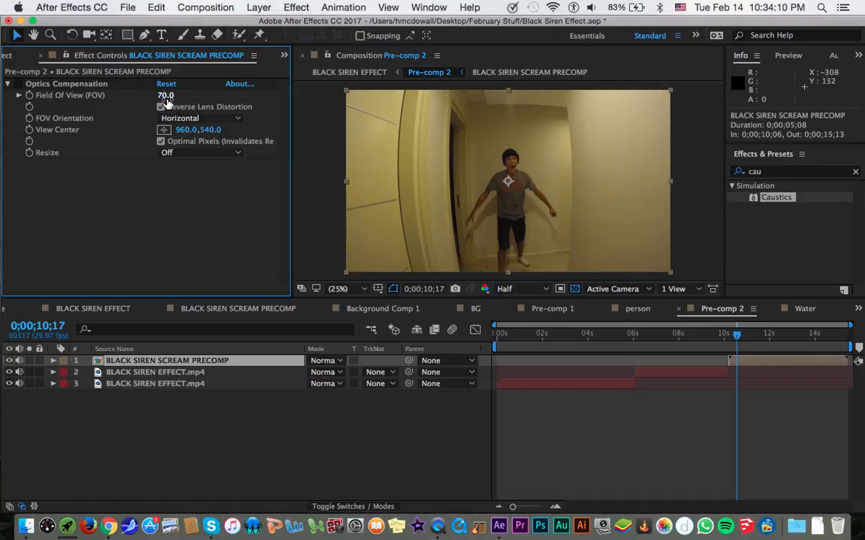
pyautogui.click(167, 102)
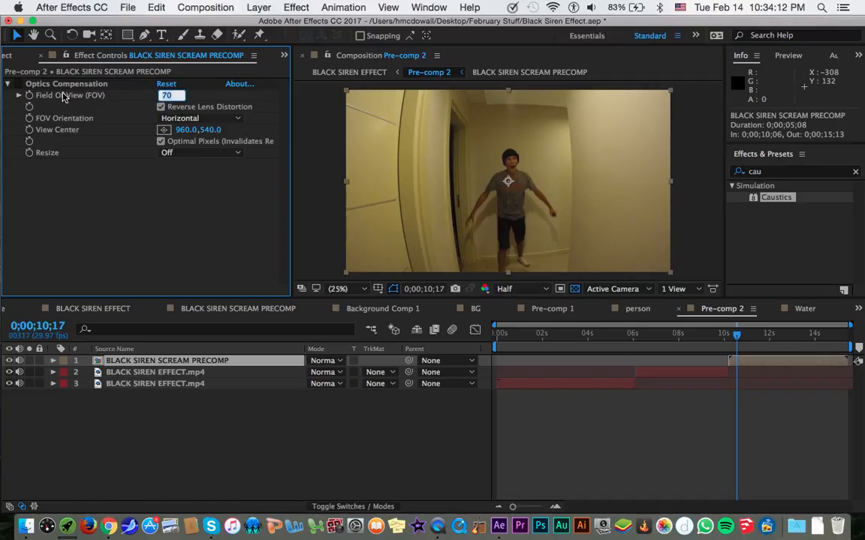
pyautogui.click(61, 97)
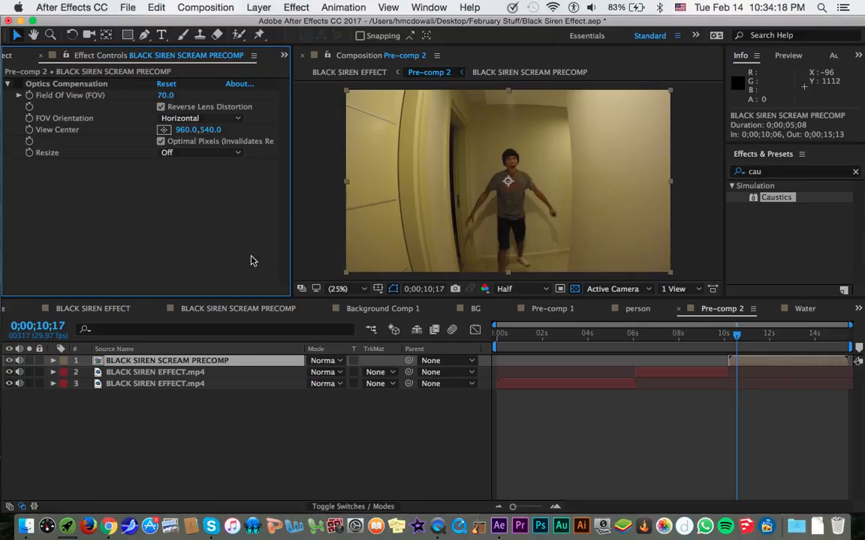
# Search the effects library for "optics".
pyautogui.click(49, 84)
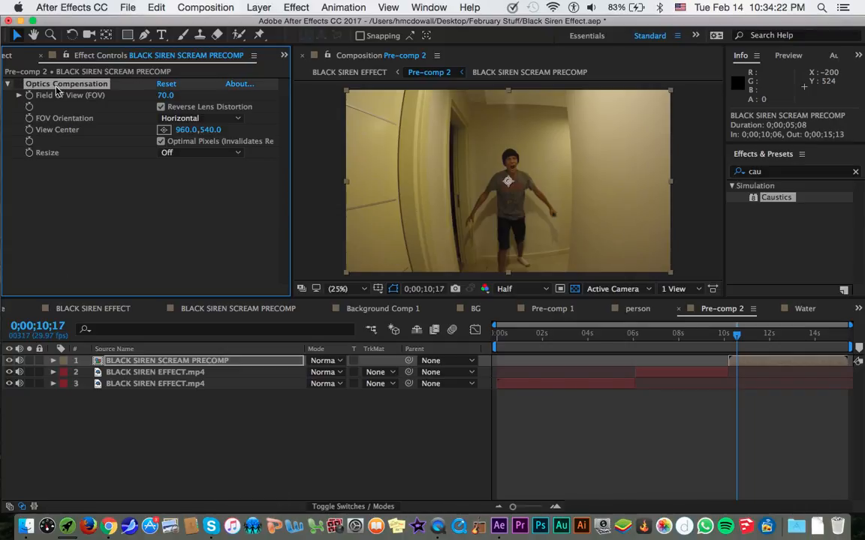
pyautogui.click(781, 171)
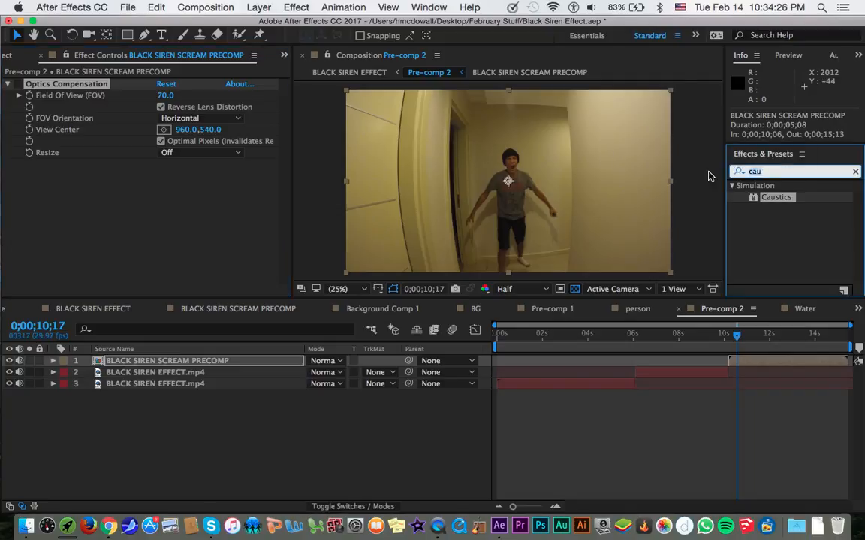
pyautogui.write('optics')
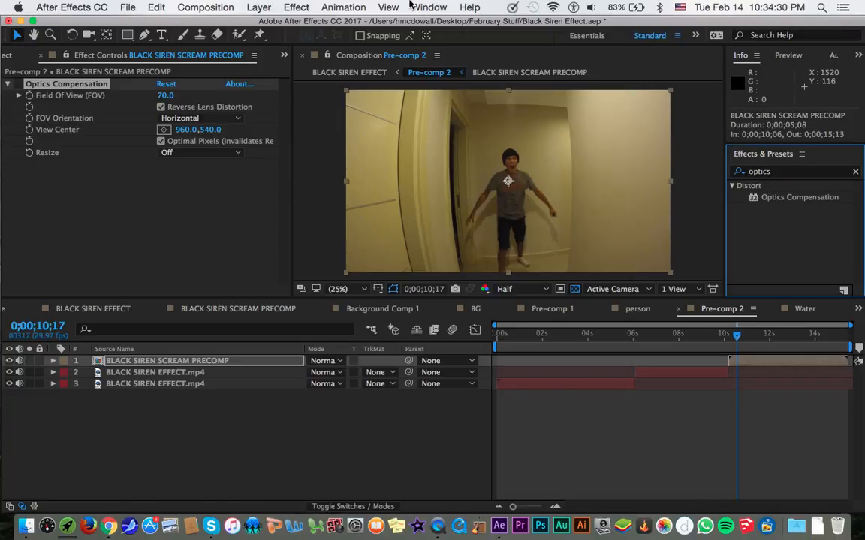
# With the BLACK SIREN SCREAM PRECOMP layer selected, look for Optics Compensation among the Distort effects.
pyautogui.click(295, 8)
pyautogui.click(295, 7)
pyautogui.click(241, 361)
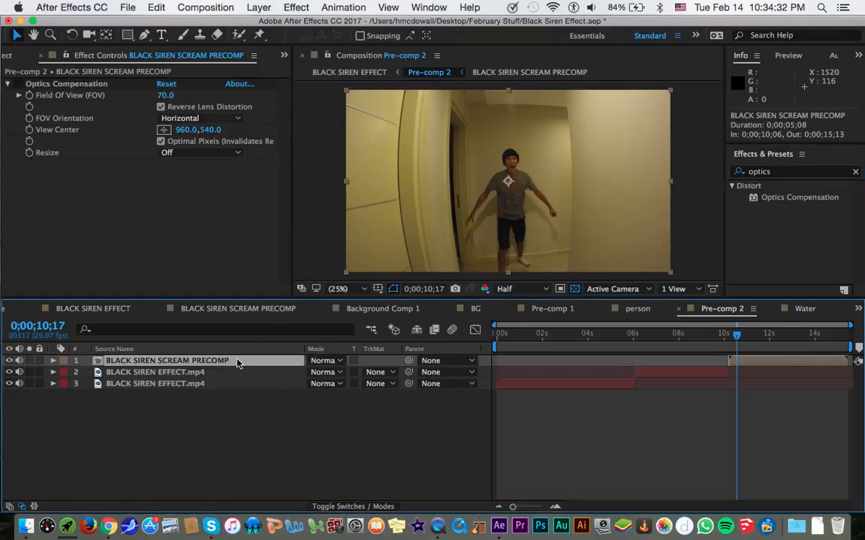
pyautogui.click(289, 7)
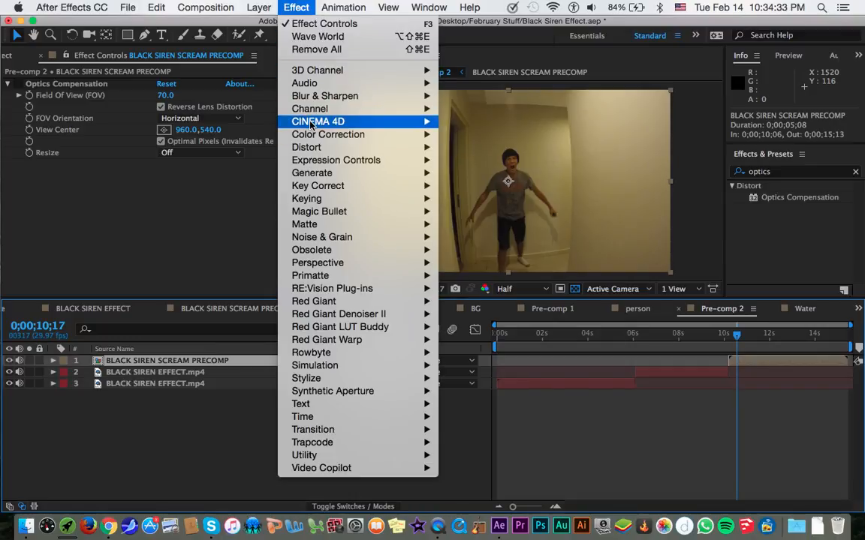
pyautogui.moveTo(325, 141)
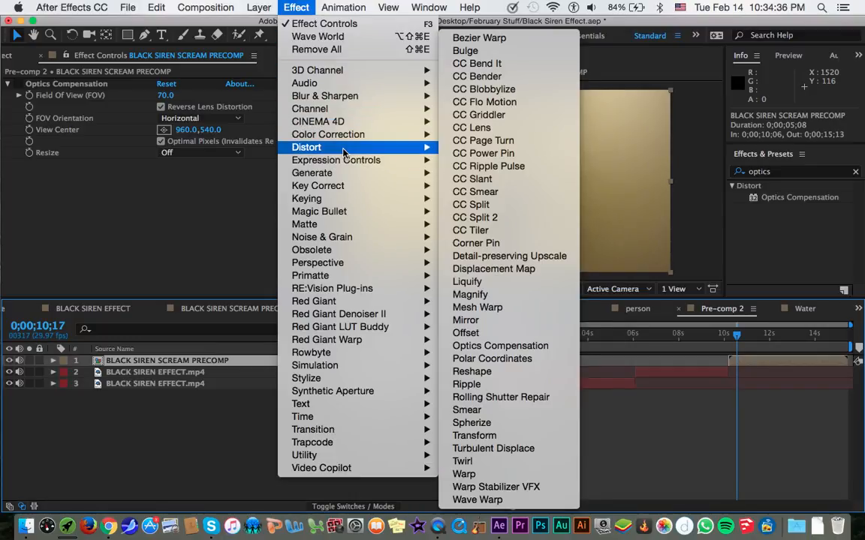
pyautogui.click(79, 124)
# Delete the Optics Compensation effect from the BLACK SIREN SCREAM PRECOMP layer and check the layer by toggling its visibility.
pyautogui.click(65, 84)
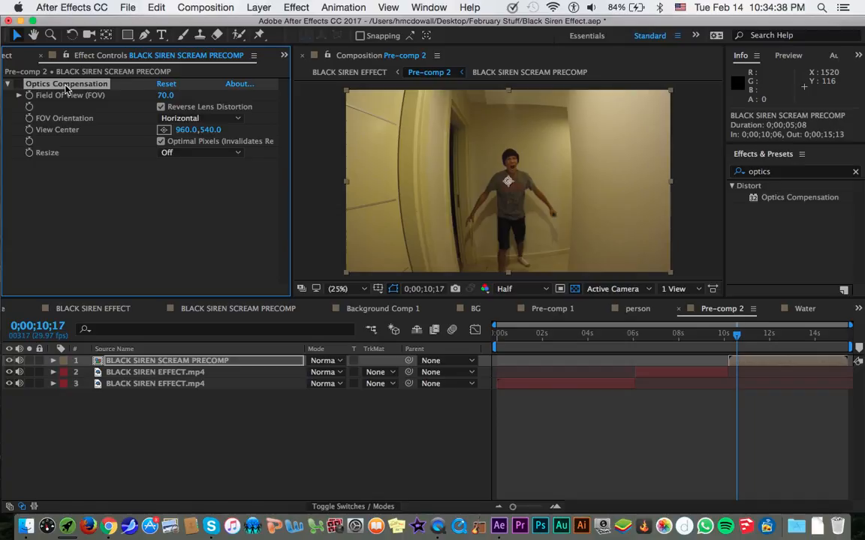
pyautogui.press('Delete')
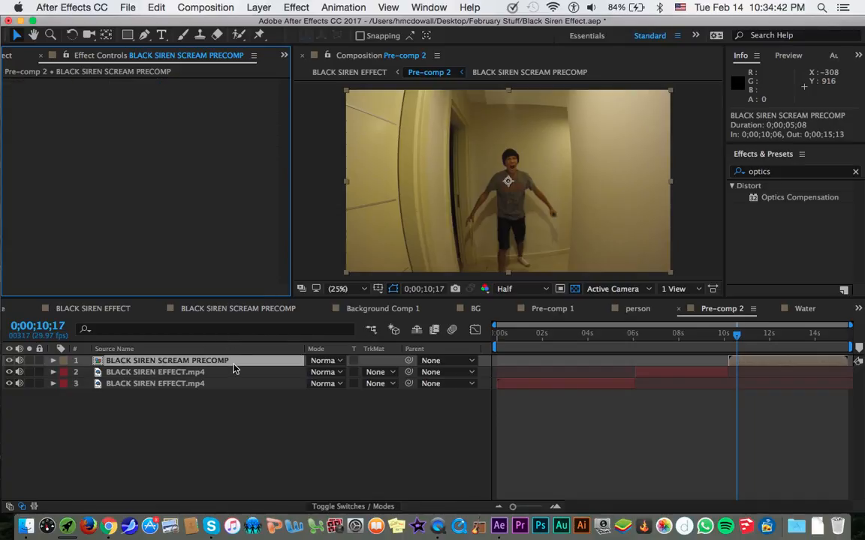
pyautogui.click(9, 361)
pyautogui.click(9, 361)
# Look at the Echo effect layer inside BLACK SIREN SCREAM PRECOMP, and return to Pre-comp 2.
pyautogui.doubleClick(135, 361)
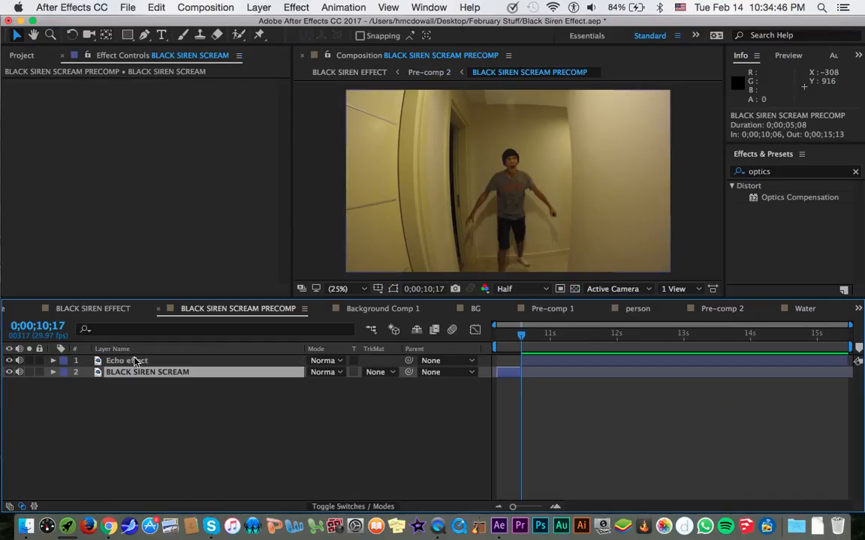
pyautogui.click(135, 363)
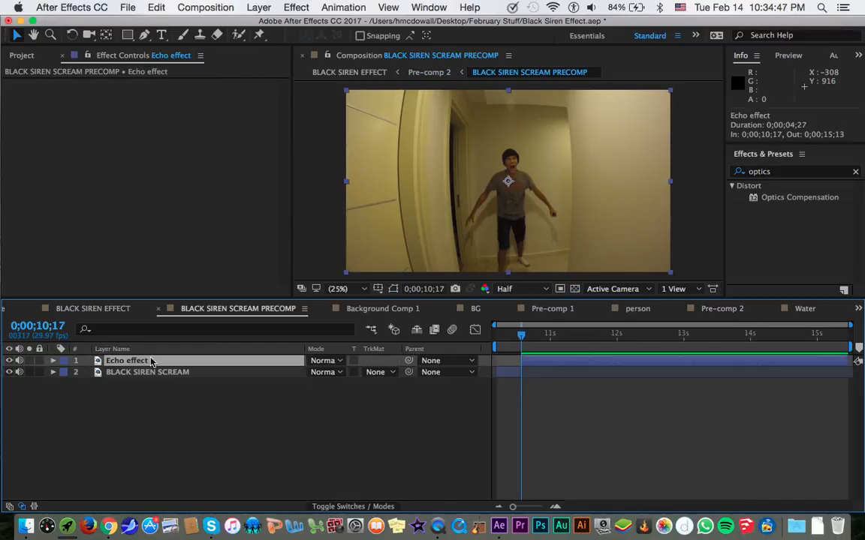
pyautogui.click(718, 309)
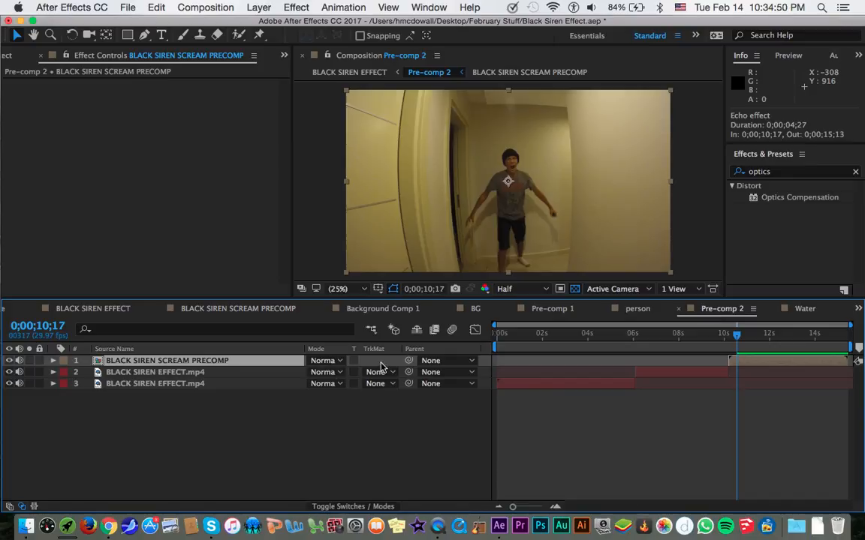
# Move Pre-comp 2's current time to 0;00;07;20, within the second clip.
pyautogui.click(734, 336)
pyautogui.moveTo(733, 336); pyautogui.dragTo(727, 336)
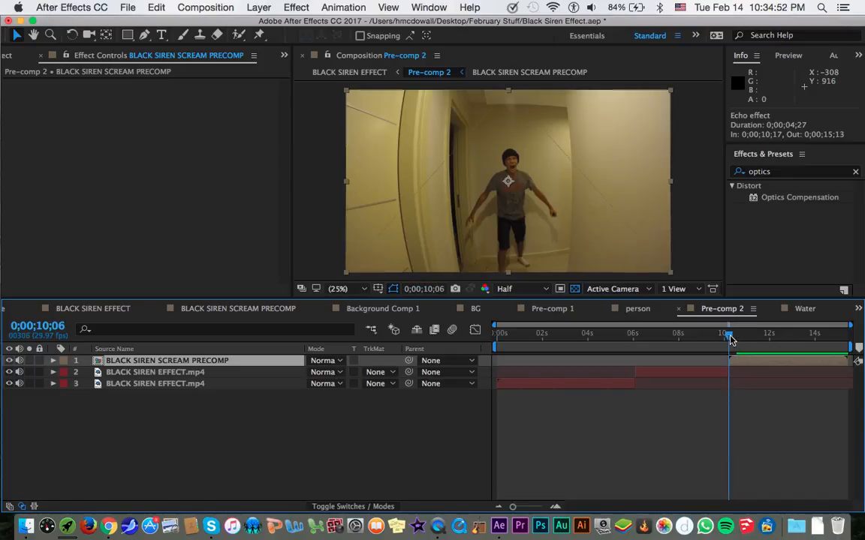
pyautogui.click(672, 348)
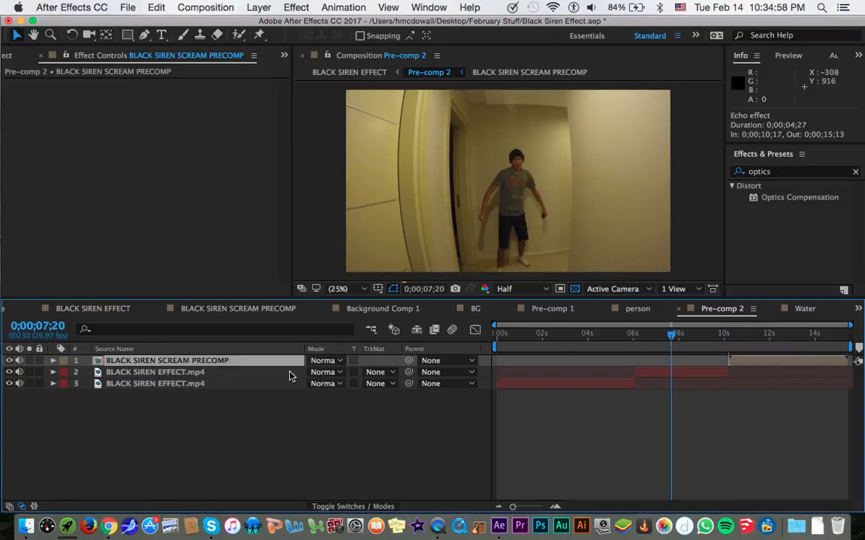
# Delete the Optics Compensation effect from the BLACK SIREN EFFECT.mp4 layer on row 2, and undo the deletion.
pyautogui.click(262, 374)
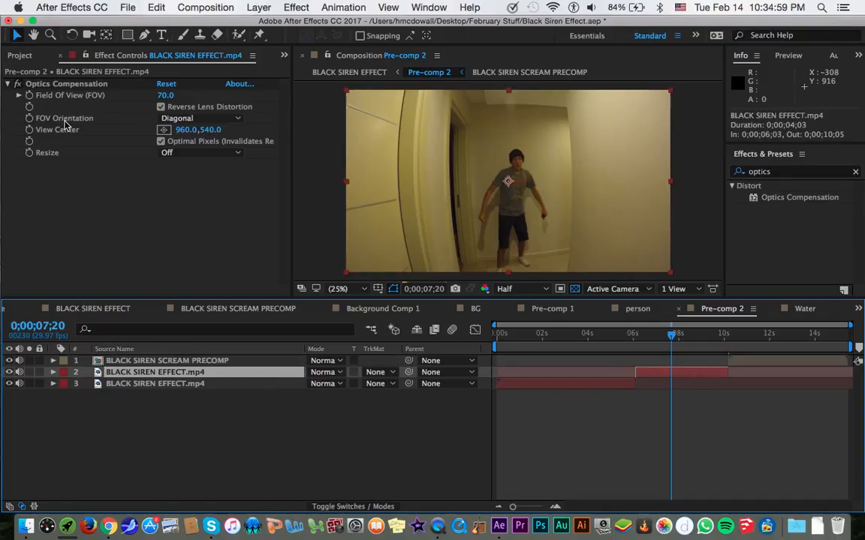
pyautogui.click(66, 85)
pyautogui.press('Delete')
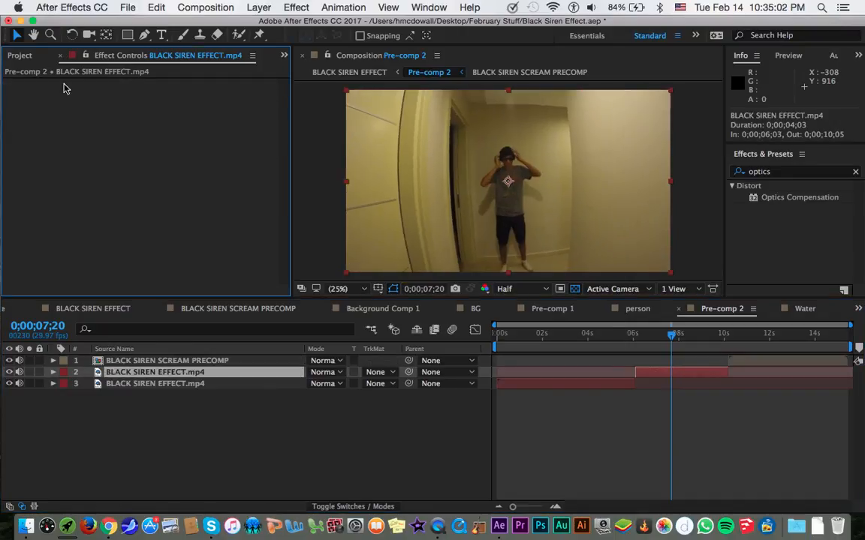
pyautogui.press('super+z')
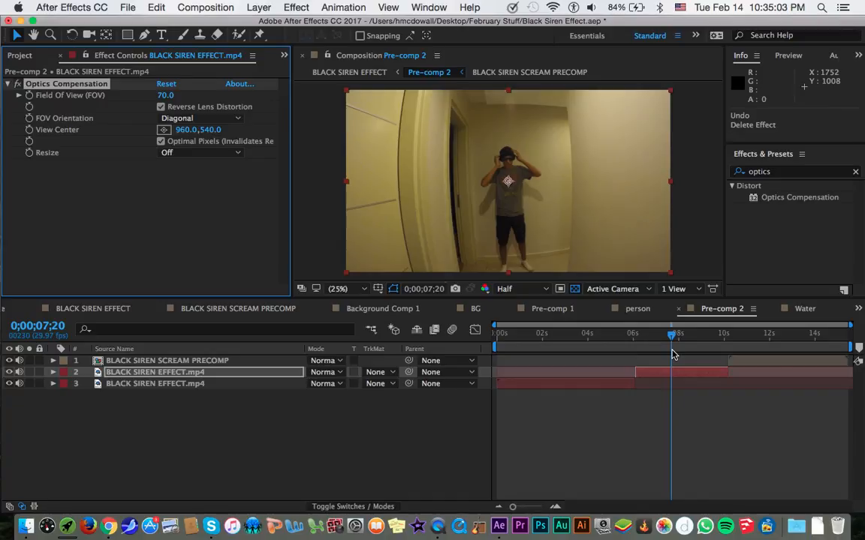
# Move Pre-comp 2's current time to 0;00;11;07, select the BLACK SIREN SCREAM PRECOMP layer and fit the frame in the composition view.
pyautogui.click(753, 340)
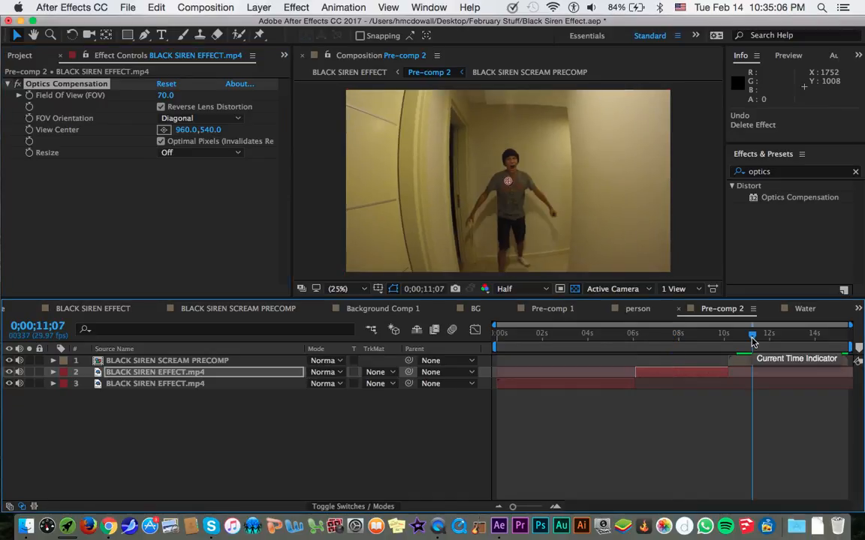
pyautogui.click(736, 361)
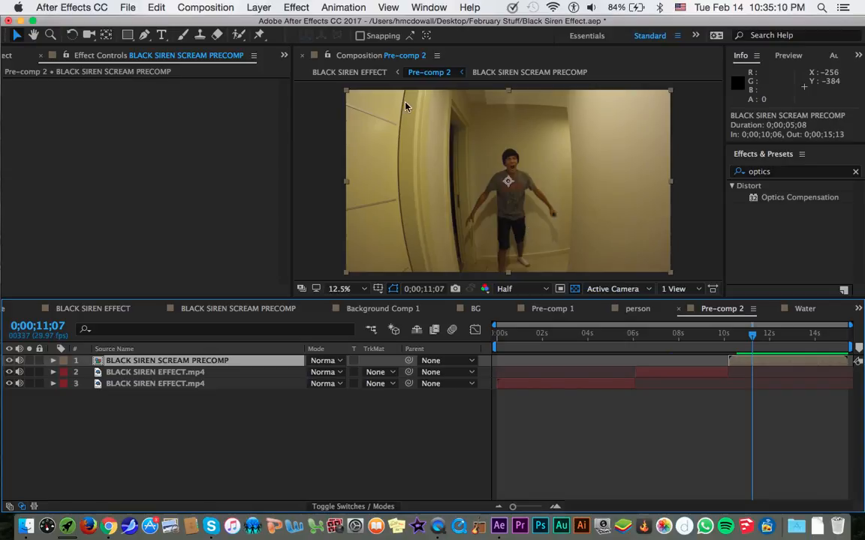
pyautogui.press(',')
pyautogui.click(345, 289)
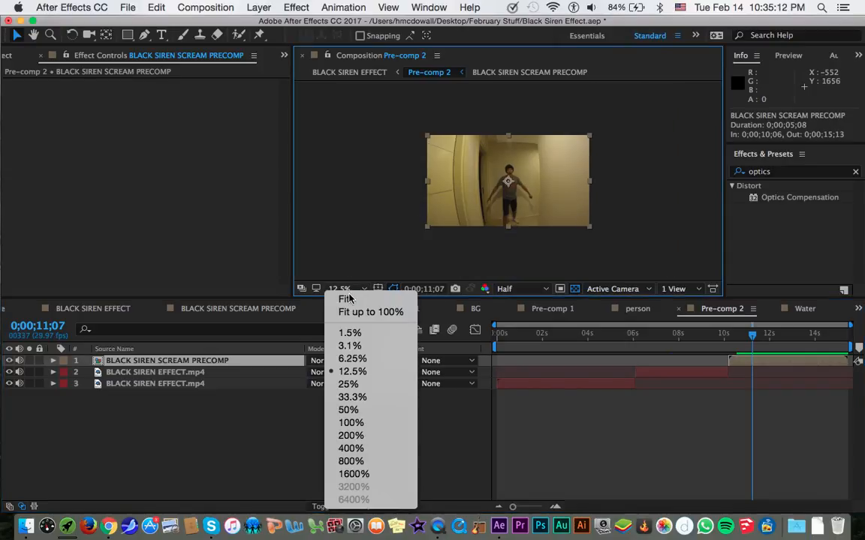
pyautogui.click(349, 302)
# Trace the curved door edge beside the doorway with a Pen tool mask path on BLACK SIREN SCREAM PRECOMP.
pyautogui.press('g')
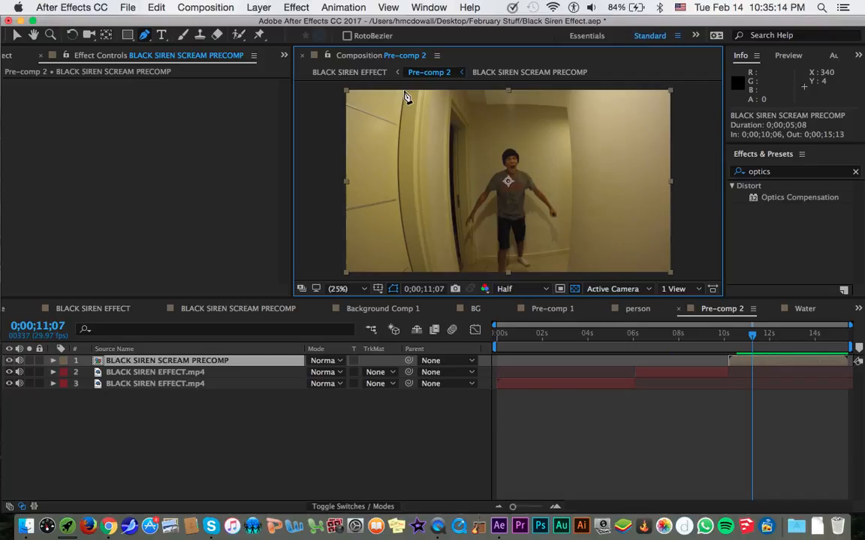
pyautogui.click(403, 88)
pyautogui.click(397, 126)
pyautogui.click(397, 184)
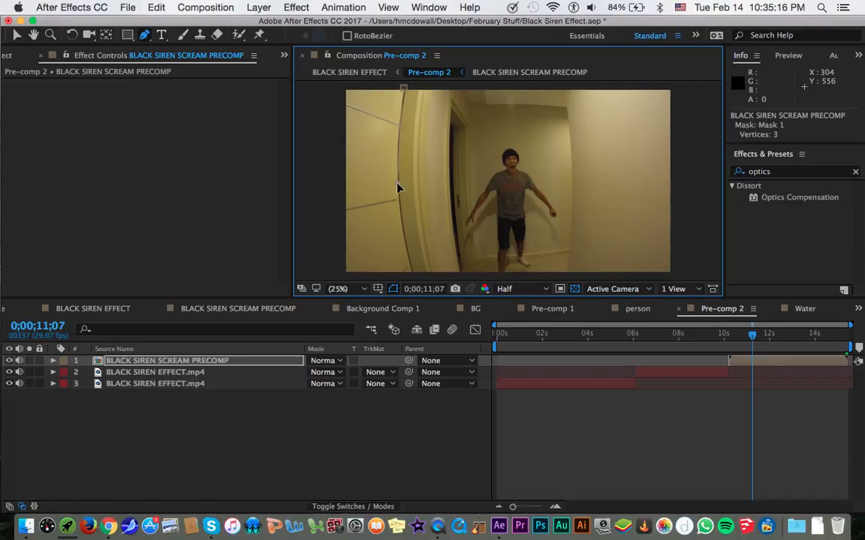
pyautogui.click(415, 274)
pyautogui.moveTo(416, 275); pyautogui.dragTo(422, 277)
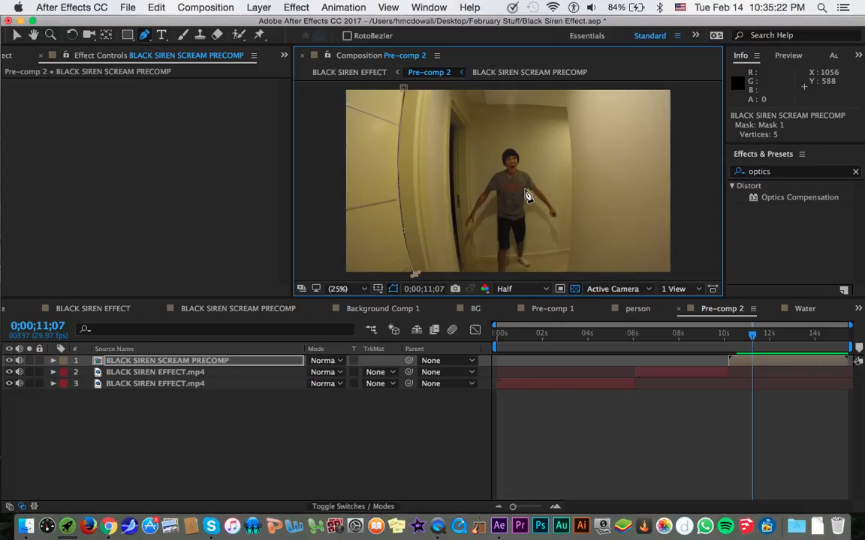
# Trace the curved wall corner behind the actor with a second Pen mask path, adding a few points across the middle.
pyautogui.press('v')
pyautogui.press('g')
pyautogui.click(563, 89)
pyautogui.click(569, 130)
pyautogui.click(572, 209)
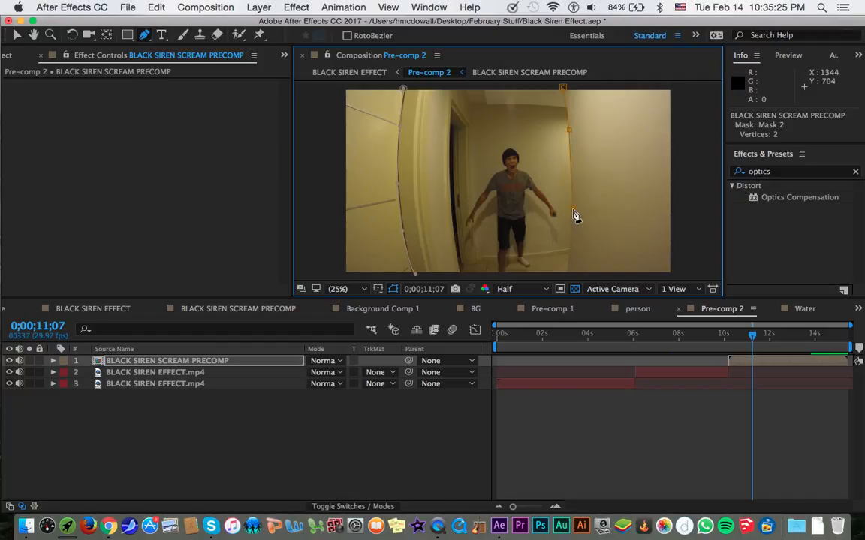
pyautogui.click(565, 276)
pyautogui.moveTo(450, 153); pyautogui.dragTo(500, 215)
pyautogui.moveTo(517, 139); pyautogui.dragTo(546, 140)
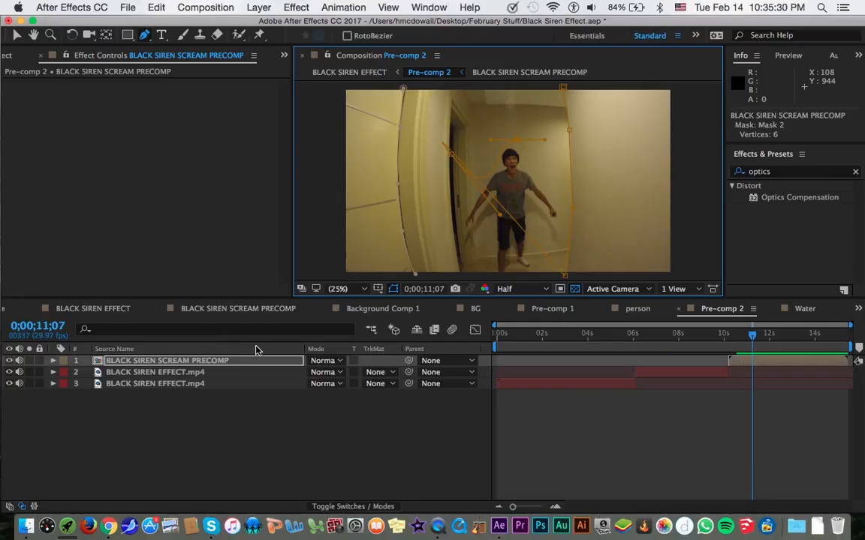
# Reveal the masks of the BLACK SIREN SCREAM PRECOMP layer and delete both of them.
pyautogui.press('m')
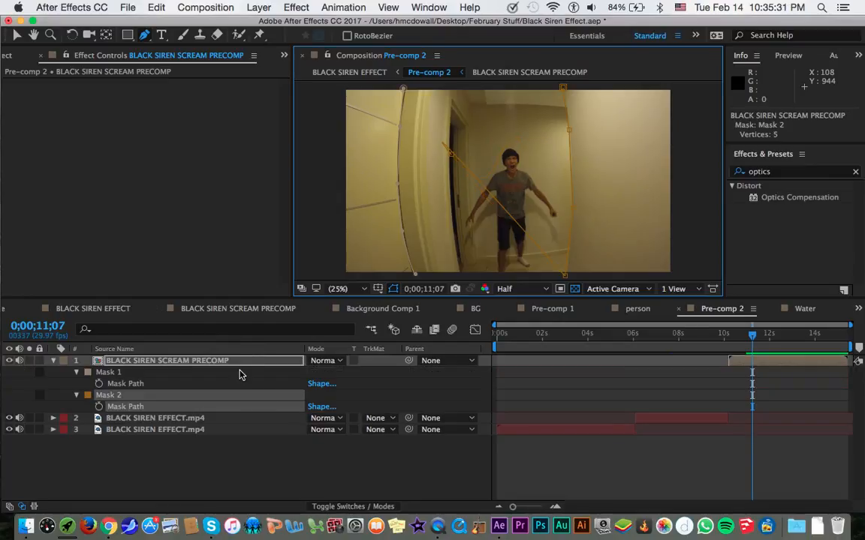
pyautogui.press('Delete')
pyautogui.press('Delete')
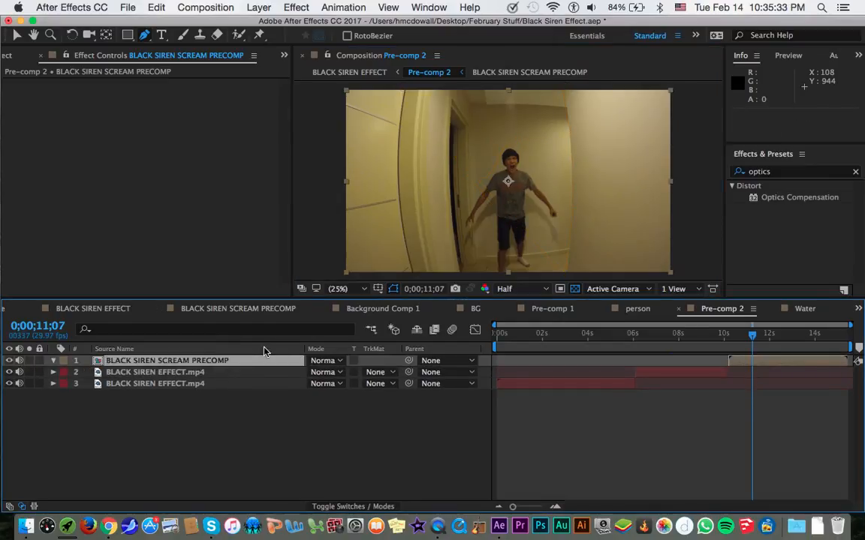
# Apply the Optics Compensation effect to BLACK SIREN SCREAM PRECOMP and try its Reverse Lens Distortion option on and off.
pyautogui.doubleClick(773, 198)
pyautogui.press('v')
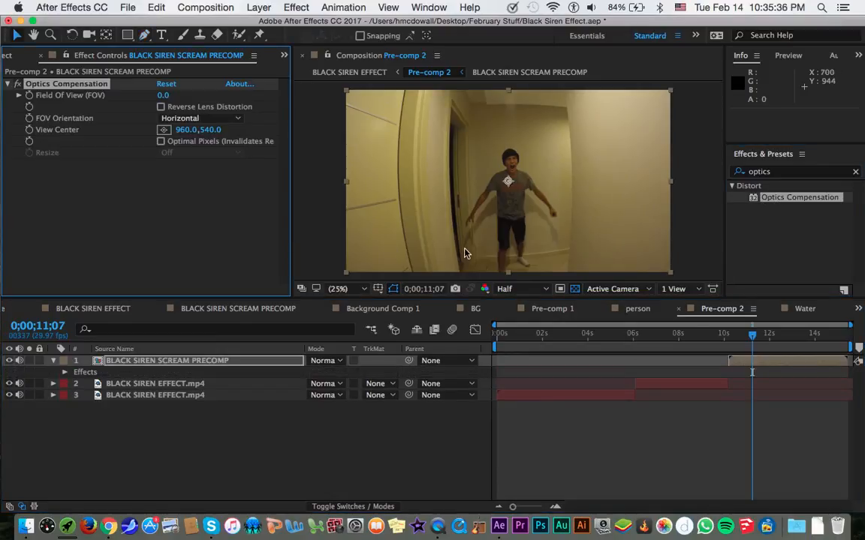
pyautogui.click(196, 118)
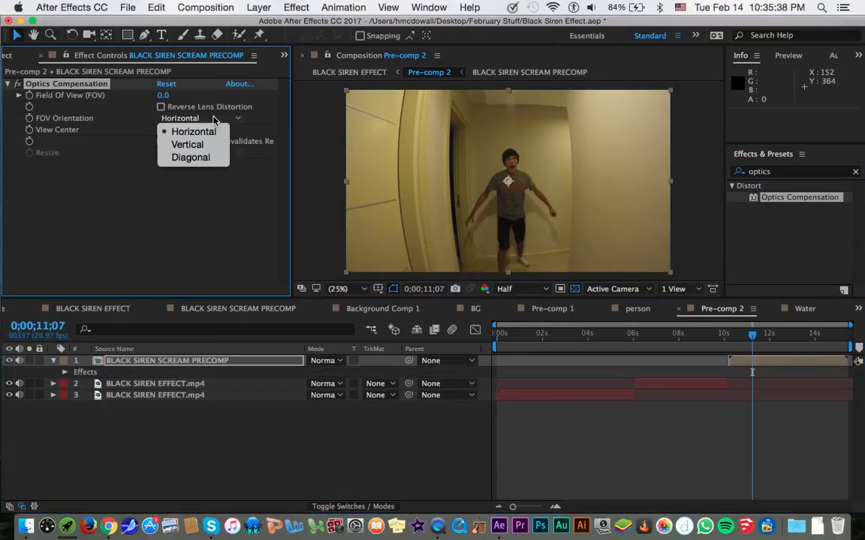
pyautogui.click(161, 109)
pyautogui.click(162, 108)
pyautogui.click(162, 109)
# Raise Optics Compensation's Field Of View to 76.1 and enable Reverse Lens Distortion.
pyautogui.moveTo(162, 95); pyautogui.dragTo(256, 85)
pyautogui.moveTo(373, 94); pyautogui.dragTo(654, 71)
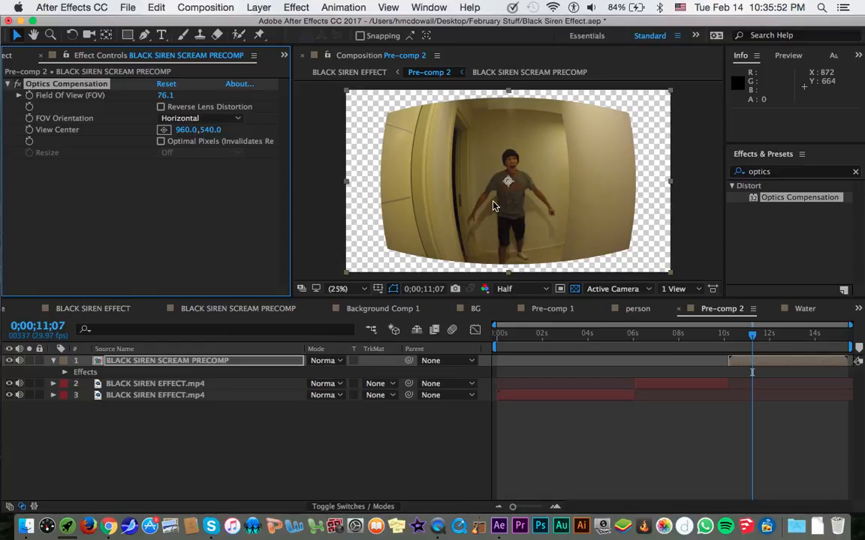
pyautogui.click(161, 107)
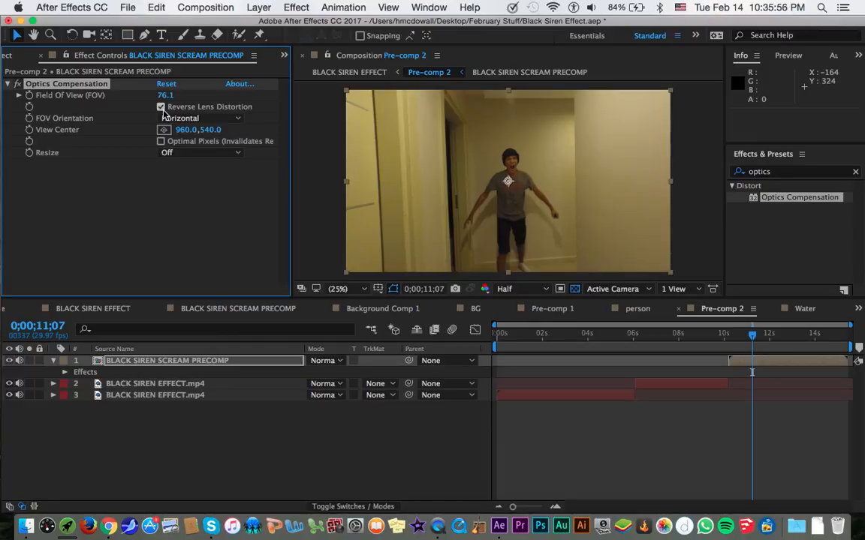
# Try a range of Field Of View values down to 8.1, and set the Field Of View to 70.
pyautogui.moveTo(164, 96); pyautogui.dragTo(1, 395)
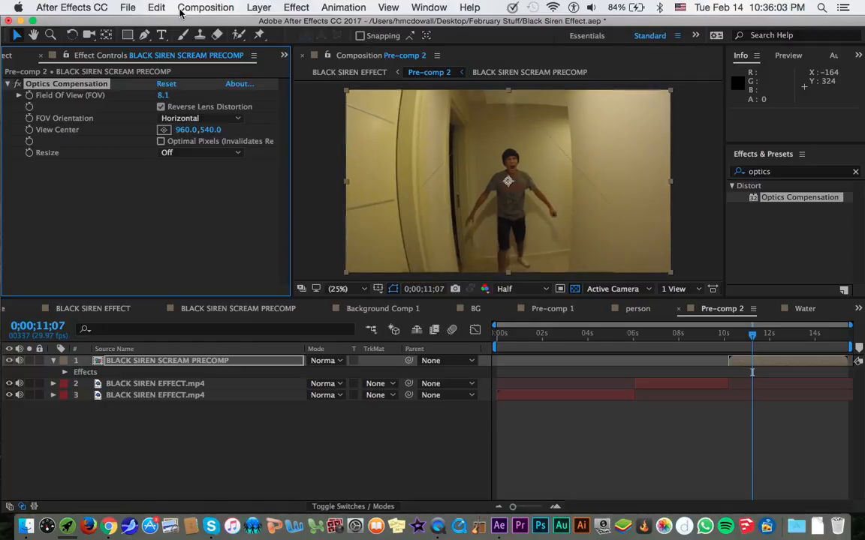
pyautogui.moveTo(163, 95); pyautogui.dragTo(370, 104)
pyautogui.click(166, 95)
pyautogui.write('70')
pyautogui.press('Return')
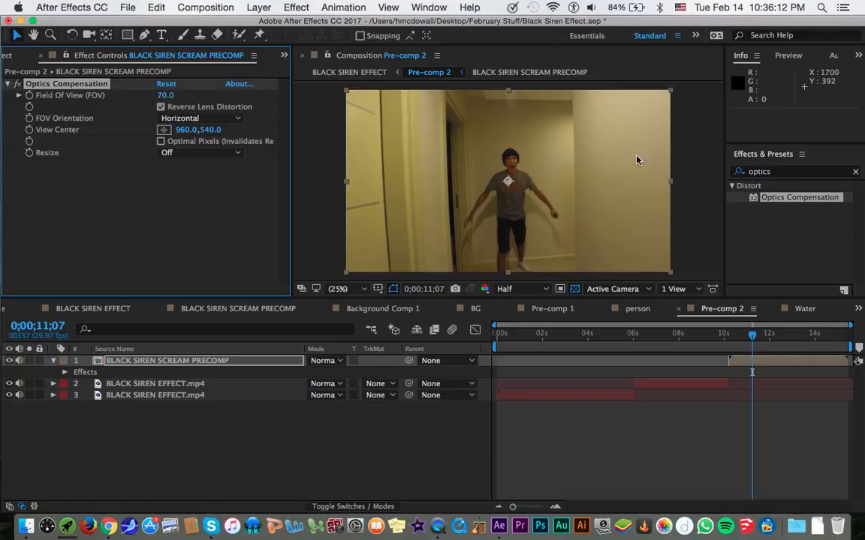
# Try a View Center of 697, 540, undo it, and compare the frame with Optics Compensation off and on.
pyautogui.moveTo(186, 130); pyautogui.dragTo(3, 120)
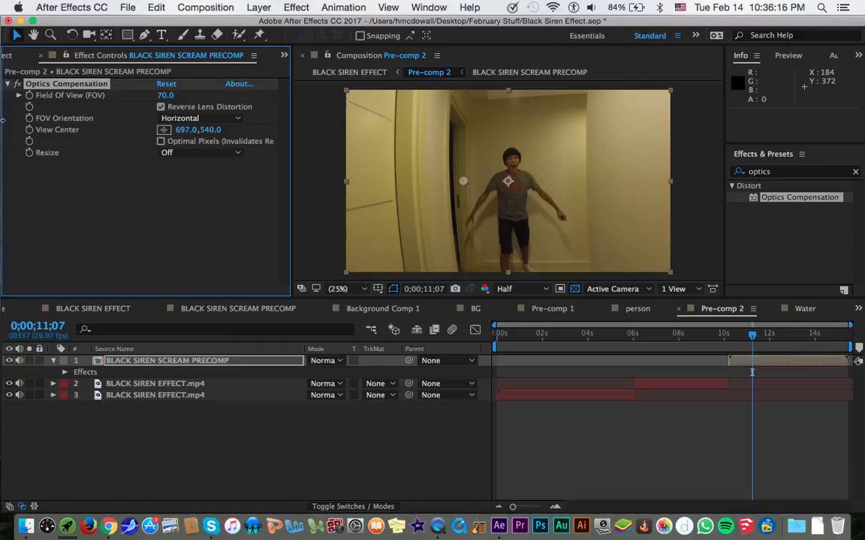
pyautogui.press('super+z')
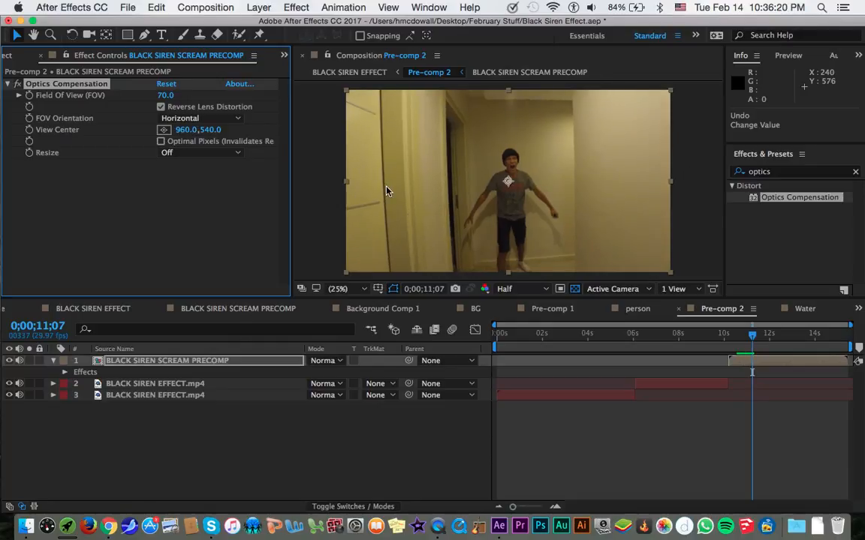
pyautogui.click(17, 84)
pyautogui.click(17, 84)
# Enable Optimal Pixels in Optics Compensation and check the available Resize options without changing the setting.
pyautogui.click(161, 142)
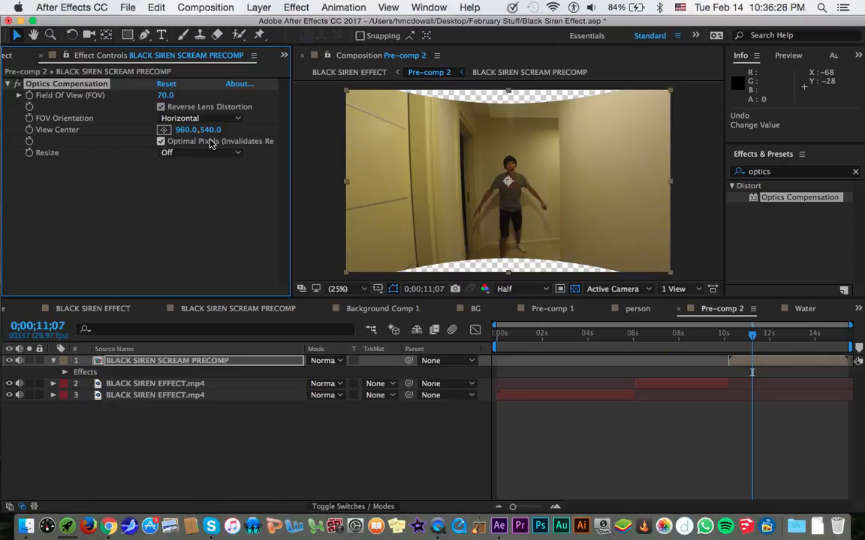
pyautogui.click(229, 153)
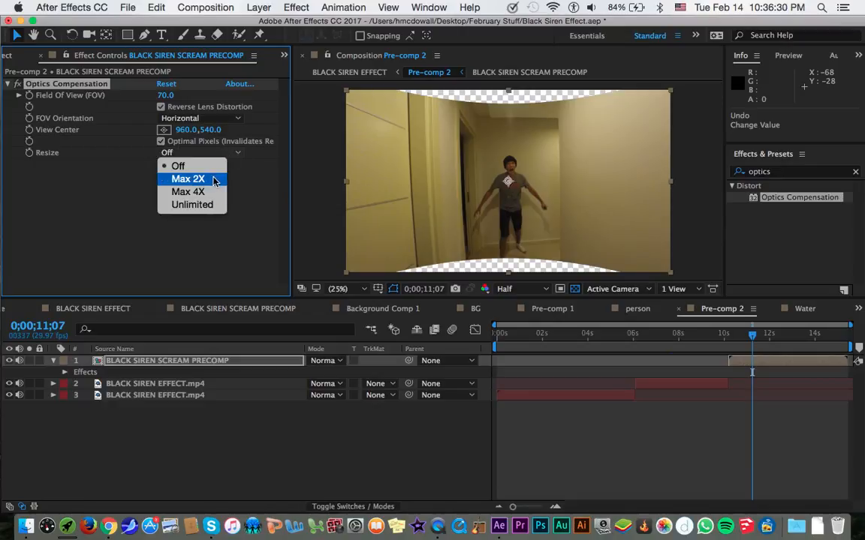
pyautogui.click(209, 231)
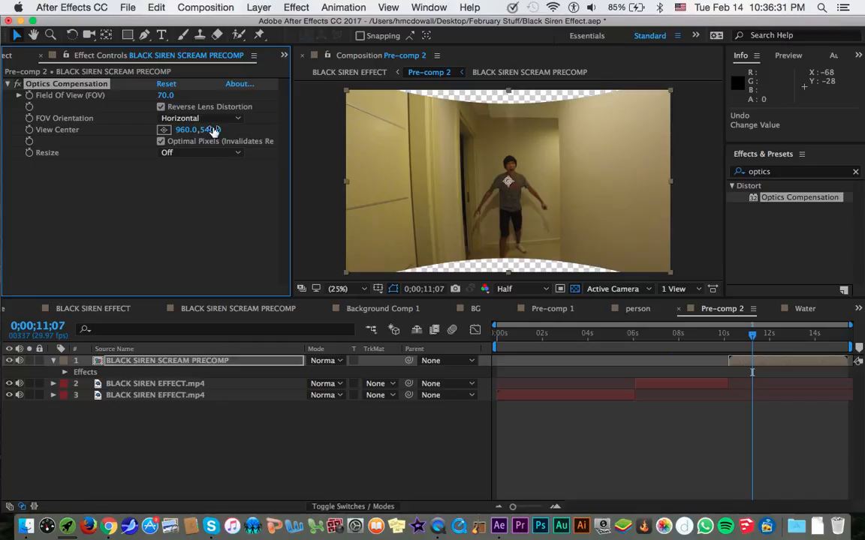
# Try the Unlimited Resize option in Optics Compensation, and set Resize back to Off.
pyautogui.click(203, 153)
pyautogui.click(192, 205)
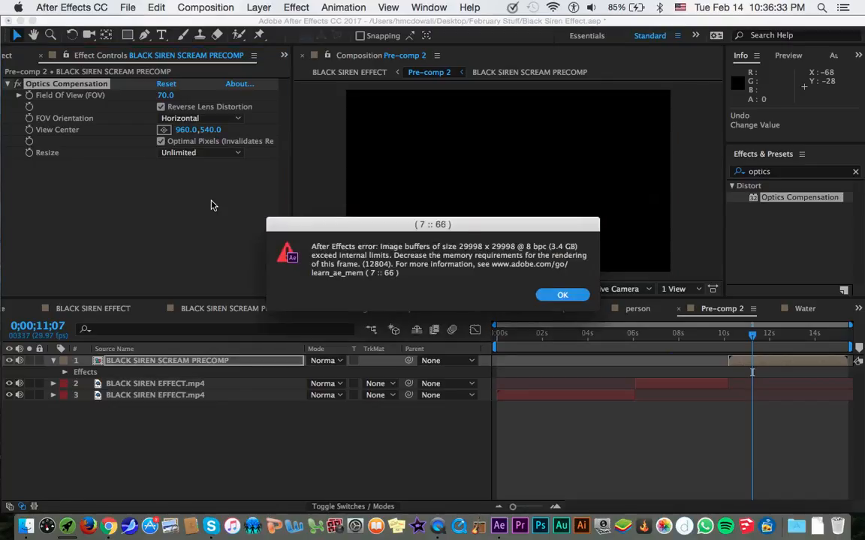
pyautogui.click(562, 294)
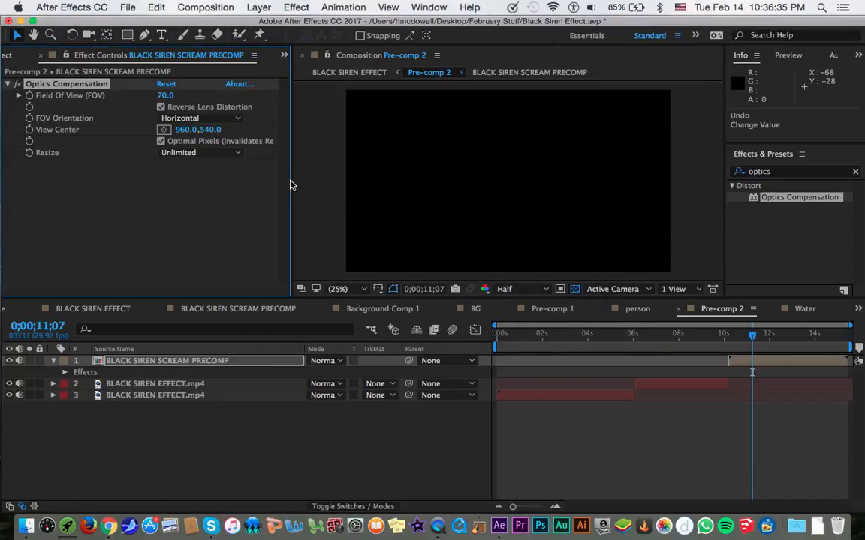
pyautogui.click(226, 156)
pyautogui.click(204, 165)
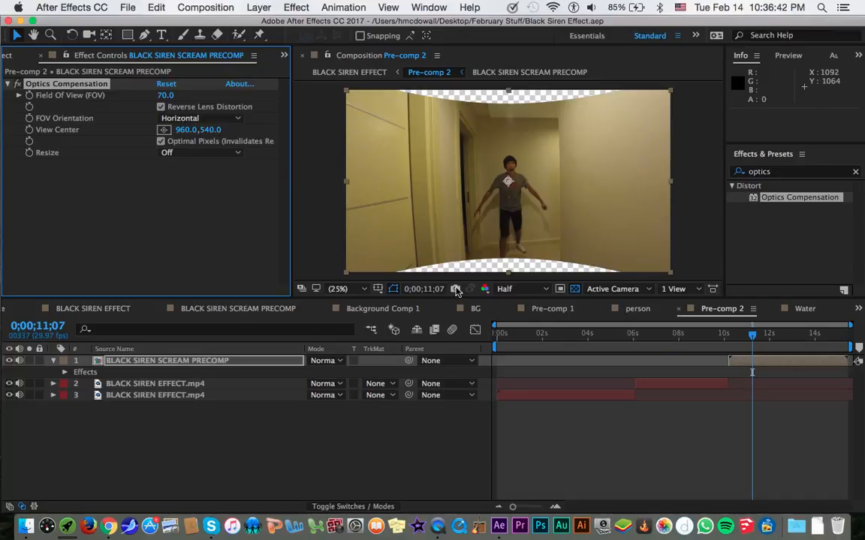
# Create a new black solid layer above BLACK SIREN SCREAM PRECOMP in Pre-comp 2.
pyautogui.click(267, 6)
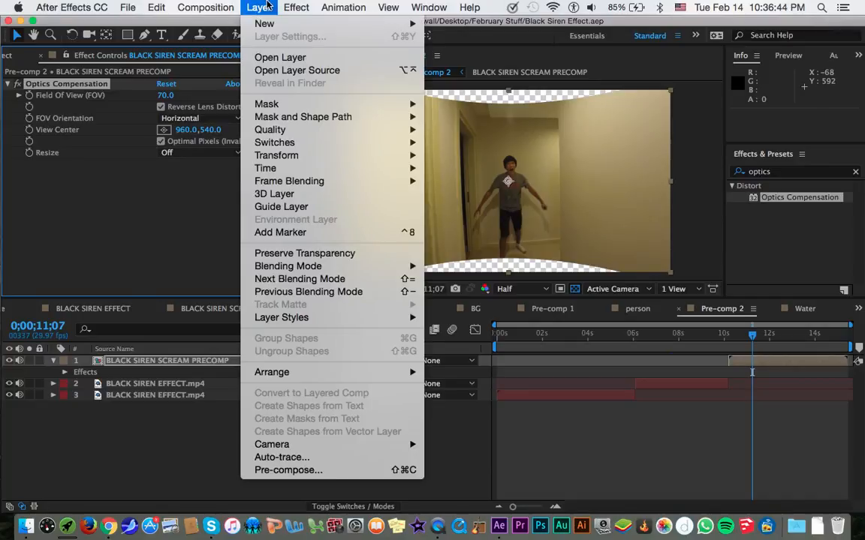
pyautogui.click(250, 7)
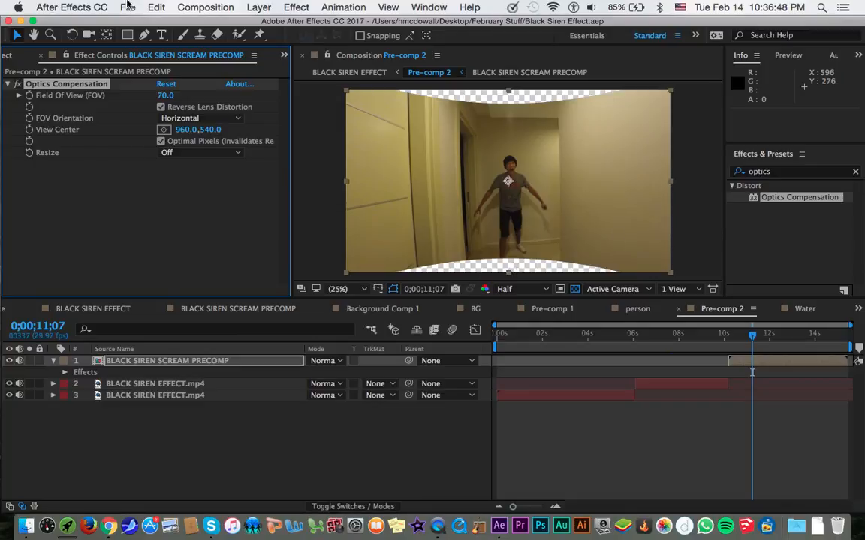
pyautogui.press('super+y')
pyautogui.press('Return')
# Find the WIDESCREEN EFFECT preset by searching for "wides", apply it to the black solid, and compare the frame with the solid hidden and shown.
pyautogui.click(749, 175)
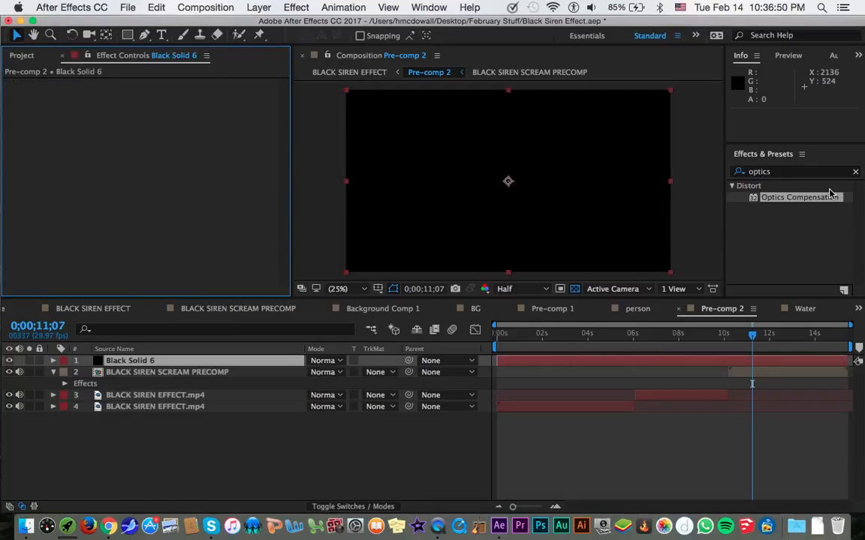
pyautogui.write('wides')
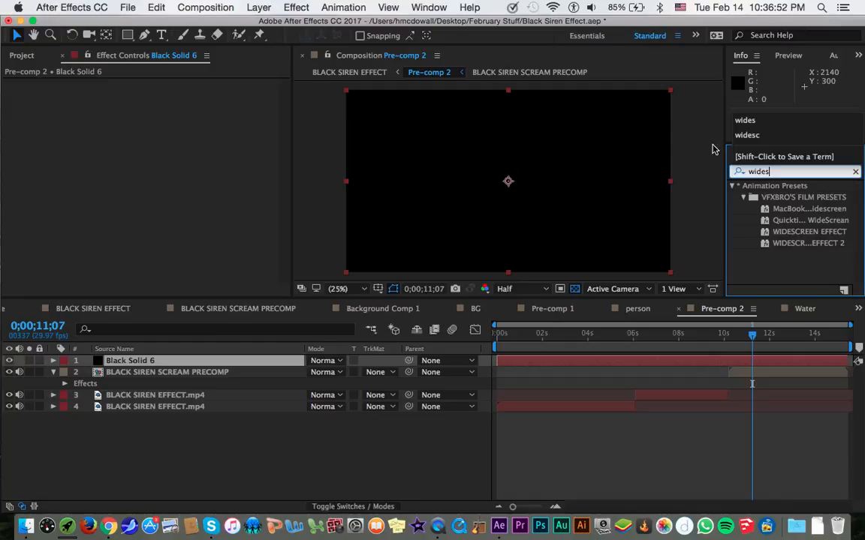
pyautogui.doubleClick(809, 231)
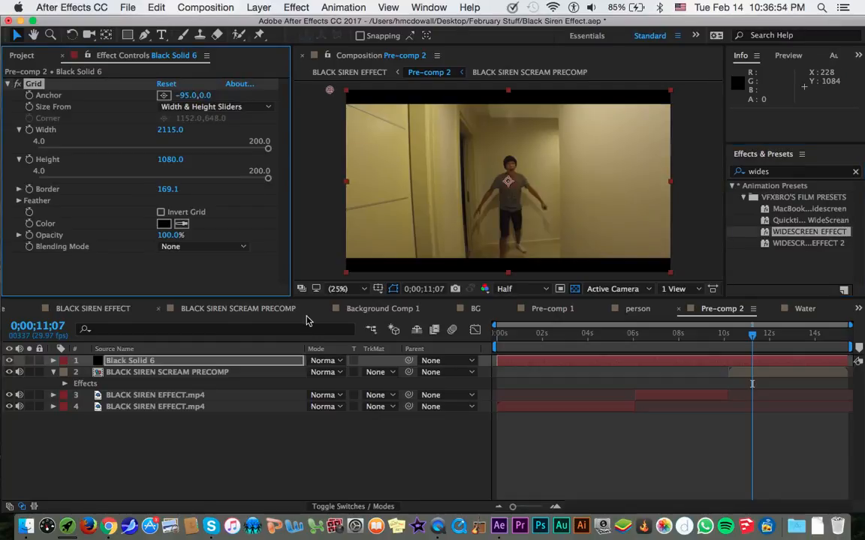
pyautogui.click(14, 361)
pyautogui.click(15, 361)
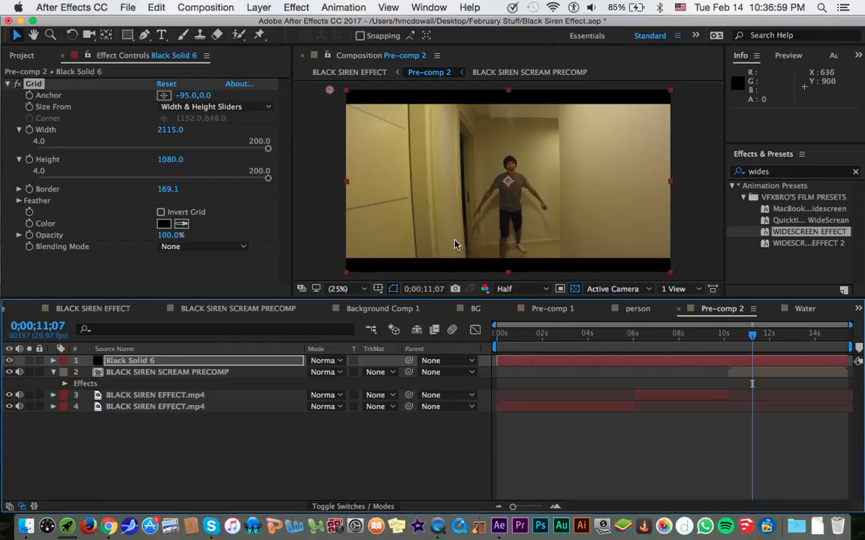
# Compare the BLACK SIREN SCREAM PRECOMP layer with its Optics Compensation effect turned off and on.
pyautogui.click(123, 375)
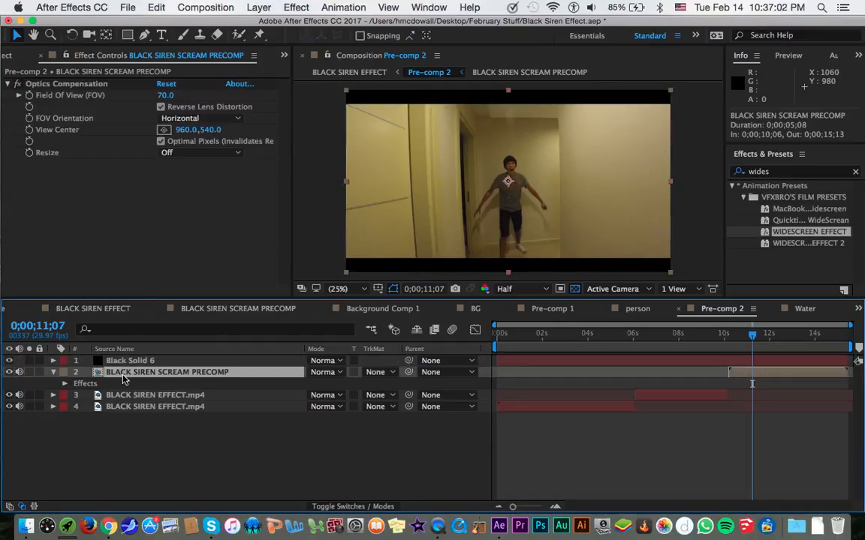
pyautogui.click(20, 85)
pyautogui.click(20, 85)
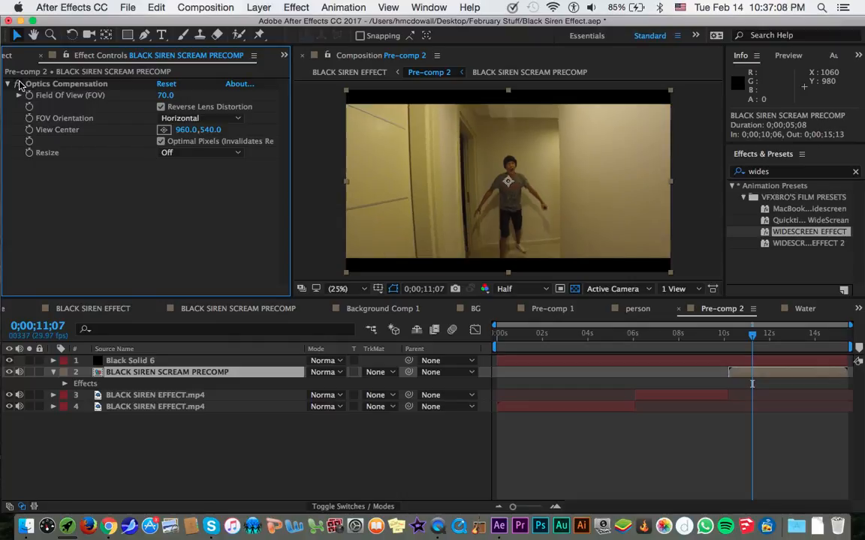
# Check the footage once more without and with Optics Compensation, and delete the black widescreen solid from Pre-comp 2.
pyautogui.click(20, 85)
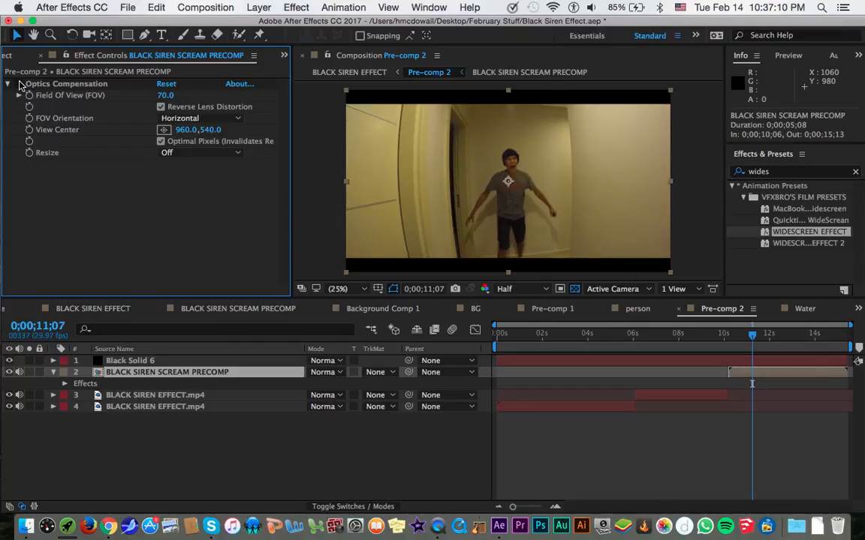
pyautogui.click(20, 85)
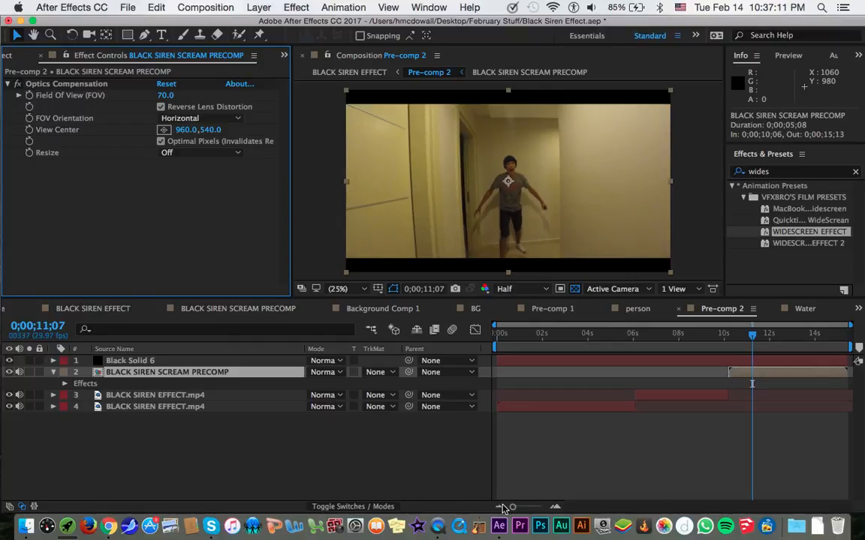
pyautogui.click(183, 362)
pyautogui.press('Delete')
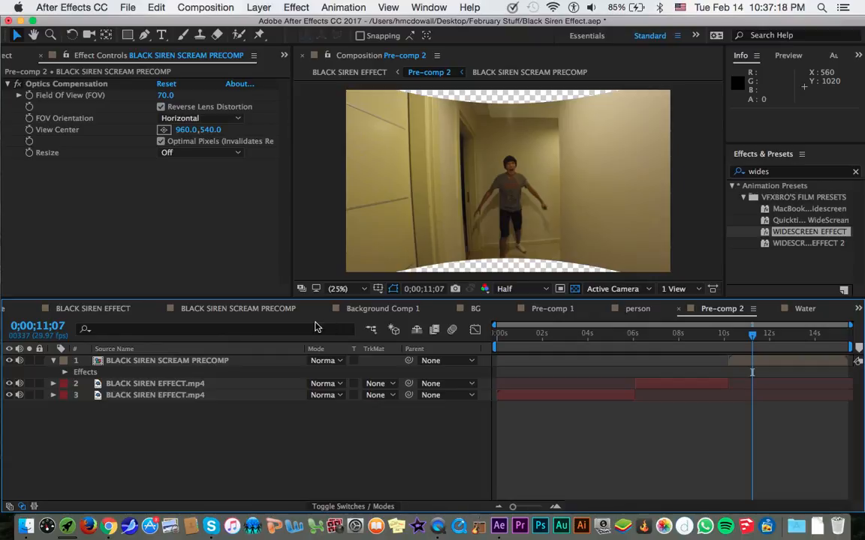
# Open BLACK SIREN SCREAM PRECOMP and move the current time to the start of the Echo effect layer at 0;00;10;17.
pyautogui.click(233, 309)
pyautogui.click(163, 359)
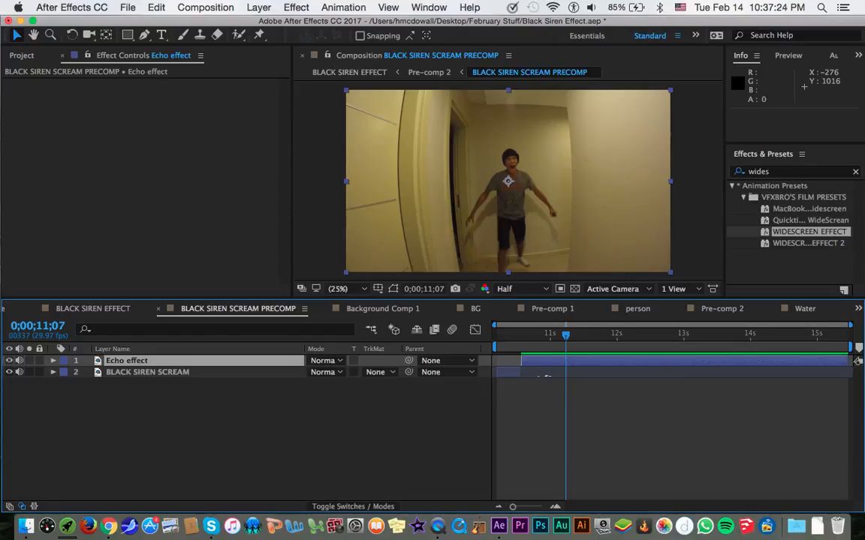
pyautogui.moveTo(547, 335); pyautogui.dragTo(523, 340)
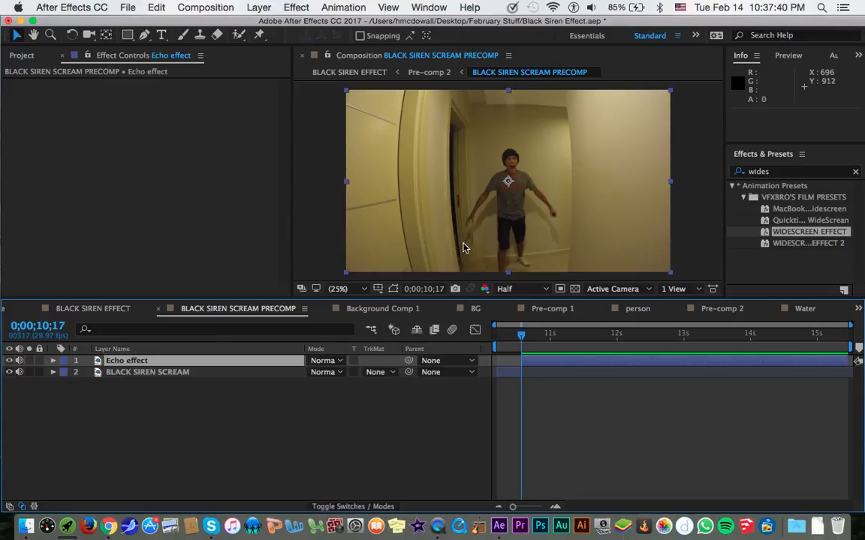
# Duplicate the Echo effect layer and rename the copy "person".
pyautogui.click(293, 363)
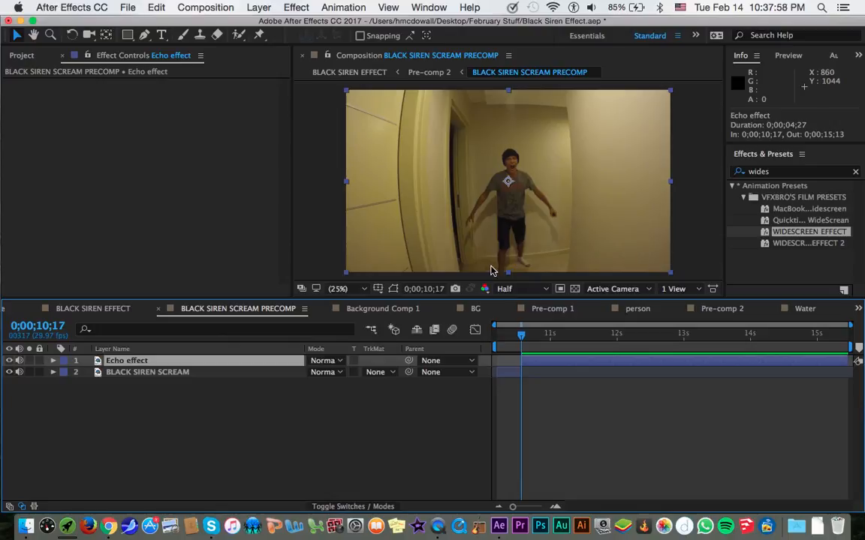
pyautogui.press('super+d')
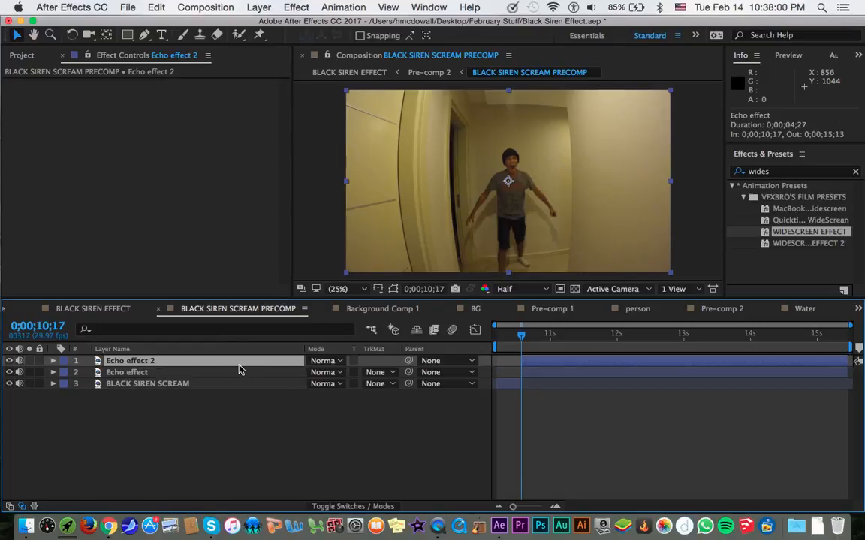
pyautogui.press('Return')
pyautogui.write('person')
pyautogui.press('Return')
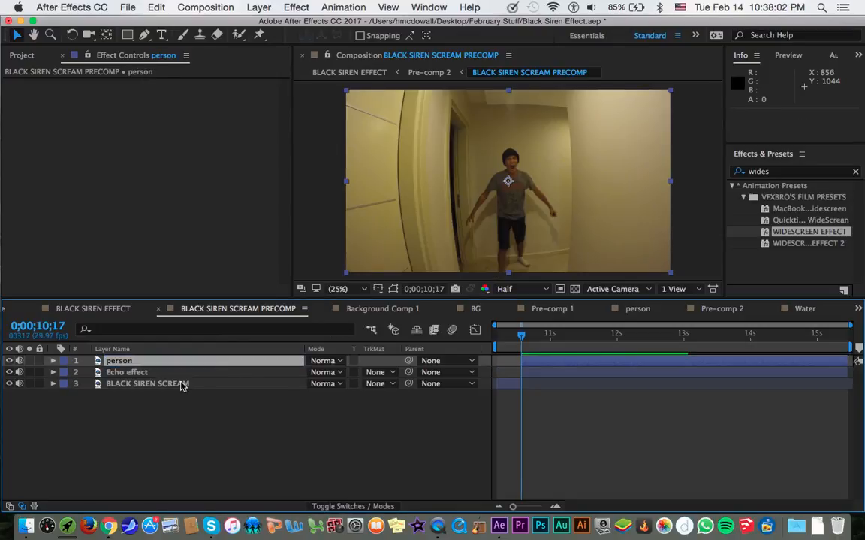
# Change the label colour of the person layer to yellow.
pyautogui.click(172, 373)
pyautogui.click(177, 361)
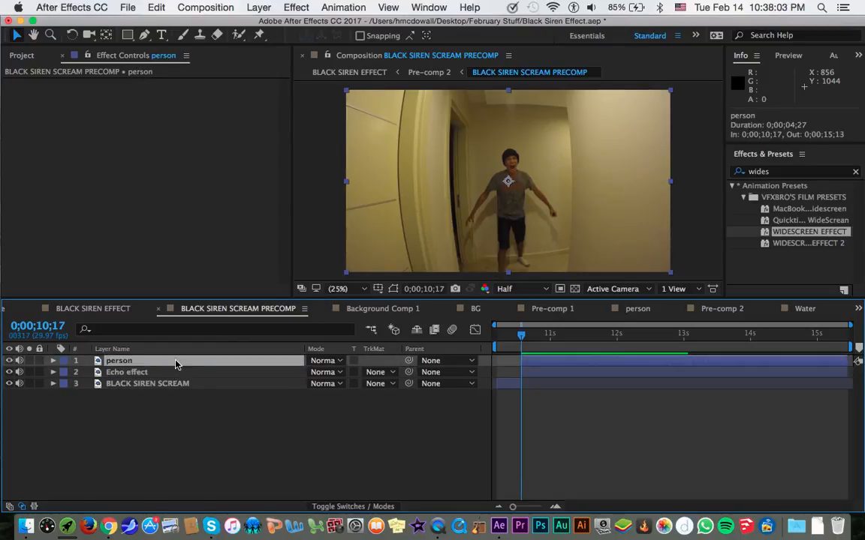
pyautogui.click(64, 360)
pyautogui.click(85, 319)
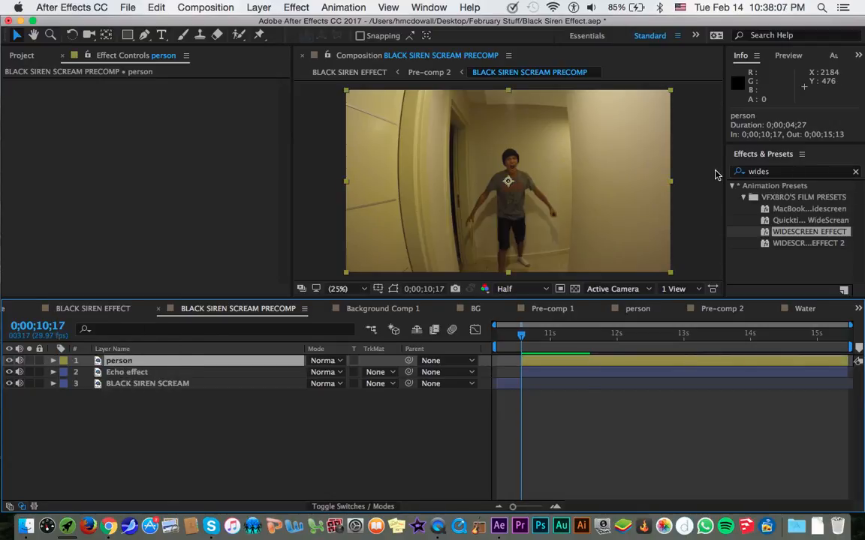
# Start a Pen tool mask on the person layer, tracing from below the frame up beside the doorway-side leg to the waist.
pyautogui.press('`')
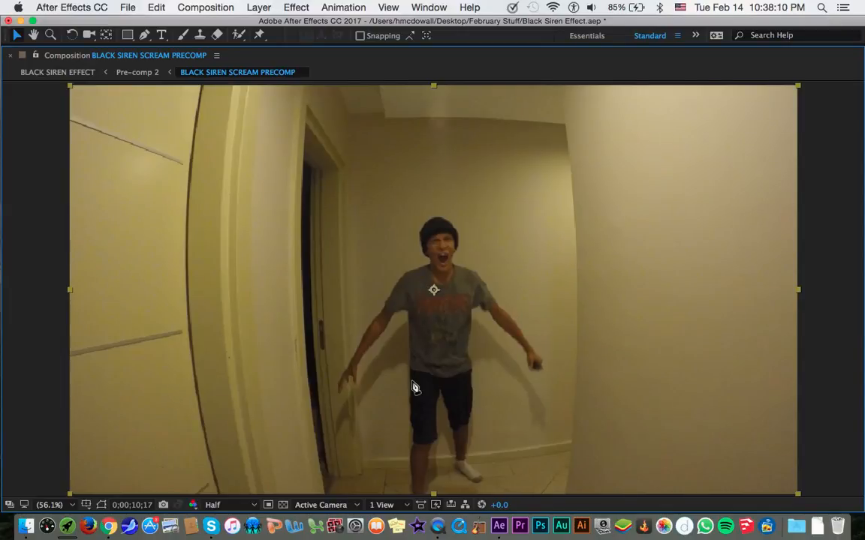
pyautogui.press('g')
pyautogui.press(',')
pyautogui.moveTo(408, 486); pyautogui.dragTo(409, 362)
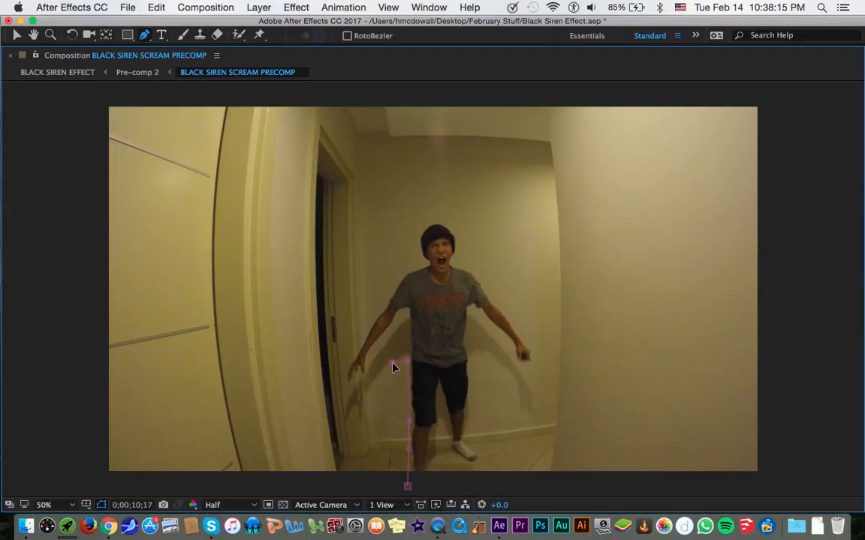
pyautogui.press('`')
pyautogui.click(338, 289)
pyautogui.click(354, 302)
pyautogui.click(258, 7)
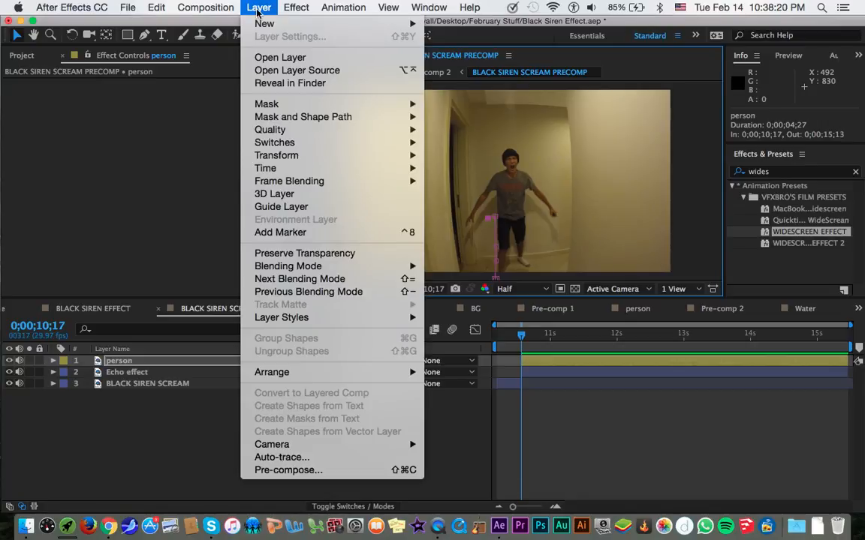
pyautogui.moveTo(337, 23)
pyautogui.click(465, 91)
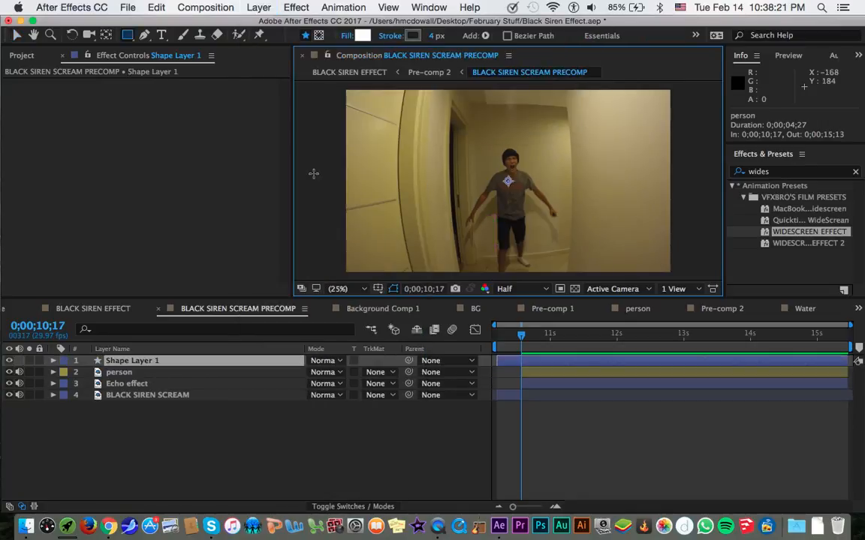
pyautogui.press('Delete')
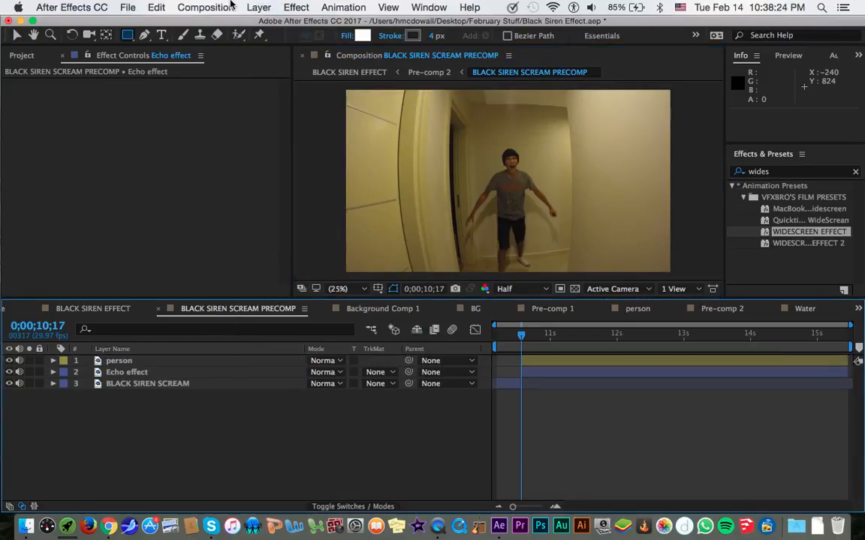
# Create a new adjustment layer above the person layer.
pyautogui.click(258, 7)
pyautogui.moveTo(264, 25)
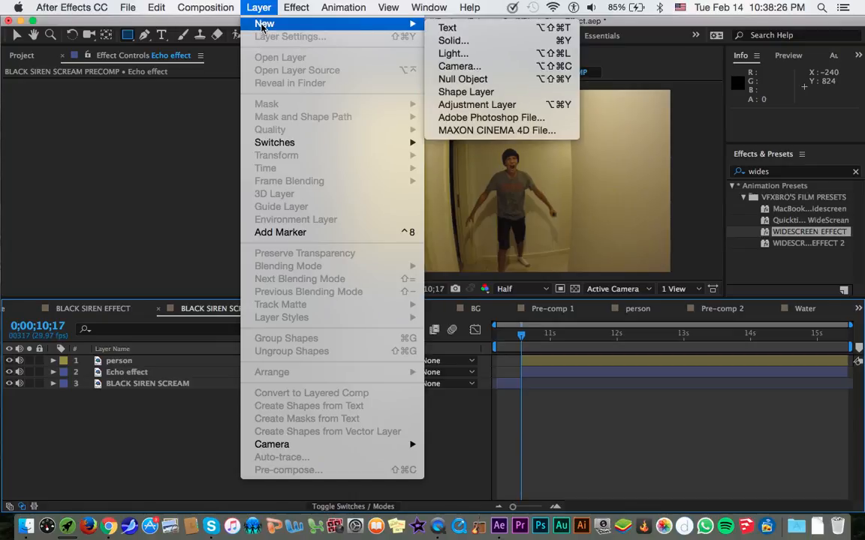
pyautogui.click(458, 104)
# Search the effects for "ripple", apply the Distort effect Ripple to the adjustment layer, and set its Radius to 100.
pyautogui.click(825, 168)
pyautogui.press('super+a')
pyautogui.write('ripple')
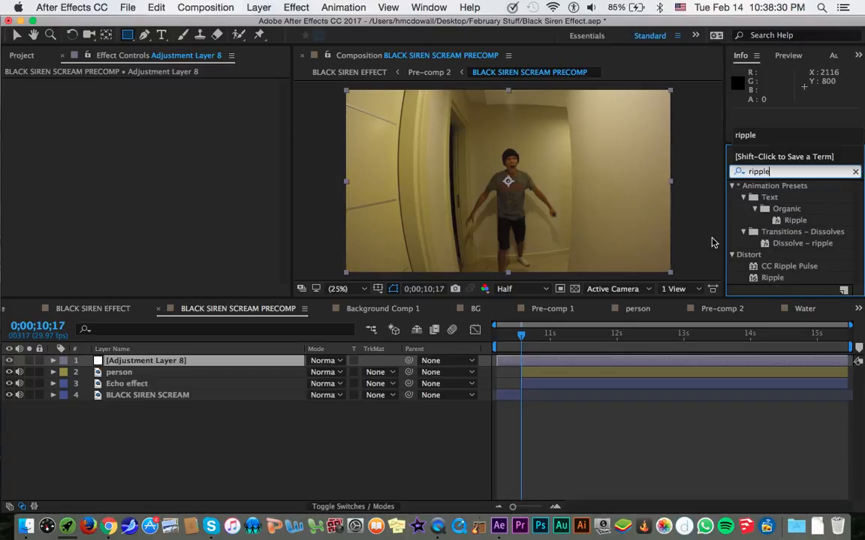
pyautogui.press('Return')
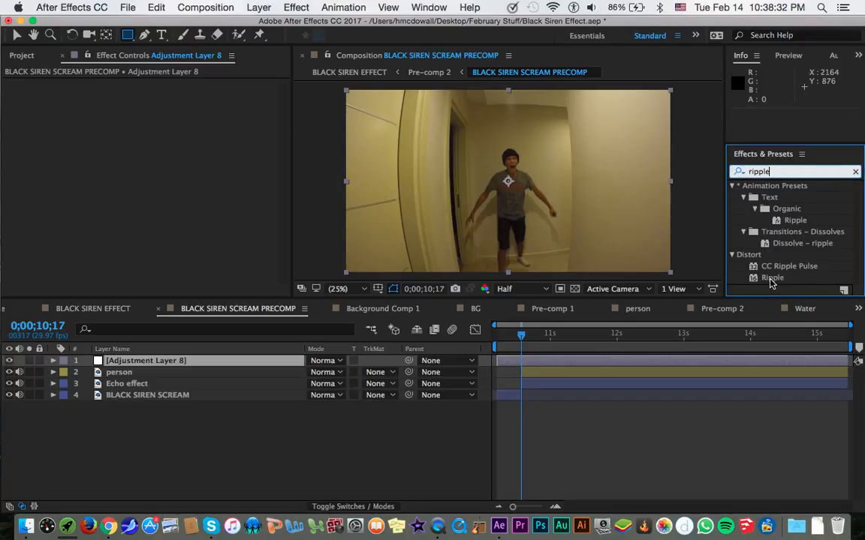
pyautogui.doubleClick(771, 278)
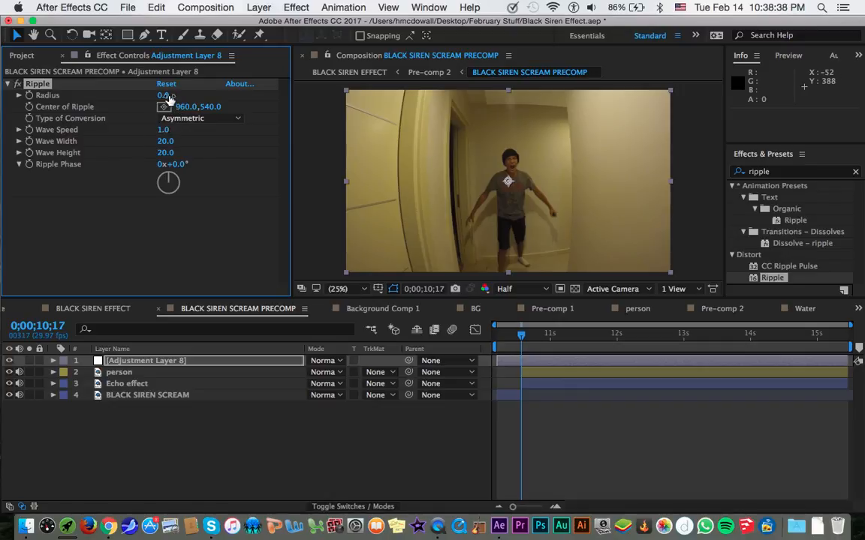
pyautogui.moveTo(167, 98); pyautogui.dragTo(287, 97)
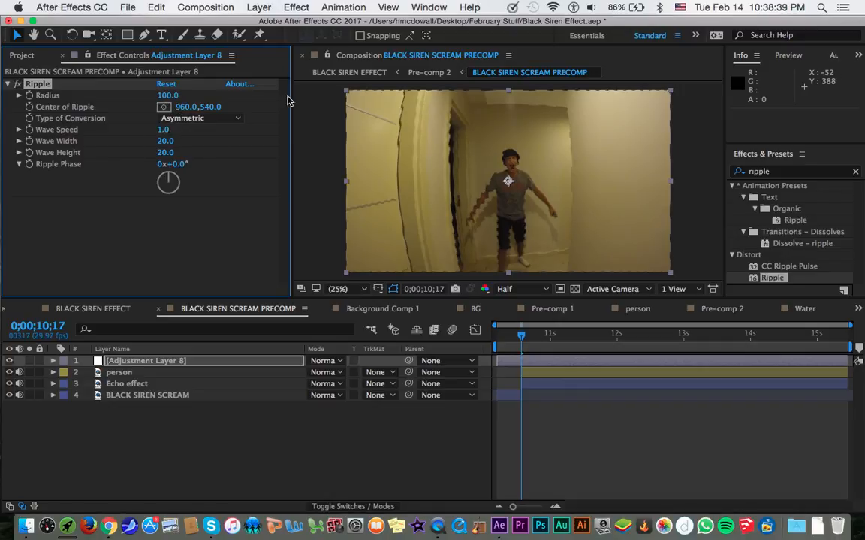
# Move the person layer above the adjustment layer and continue its mask around the man's doorway-side hand and forearm.
pyautogui.click(227, 373)
pyautogui.moveTo(227, 378); pyautogui.dragTo(242, 357)
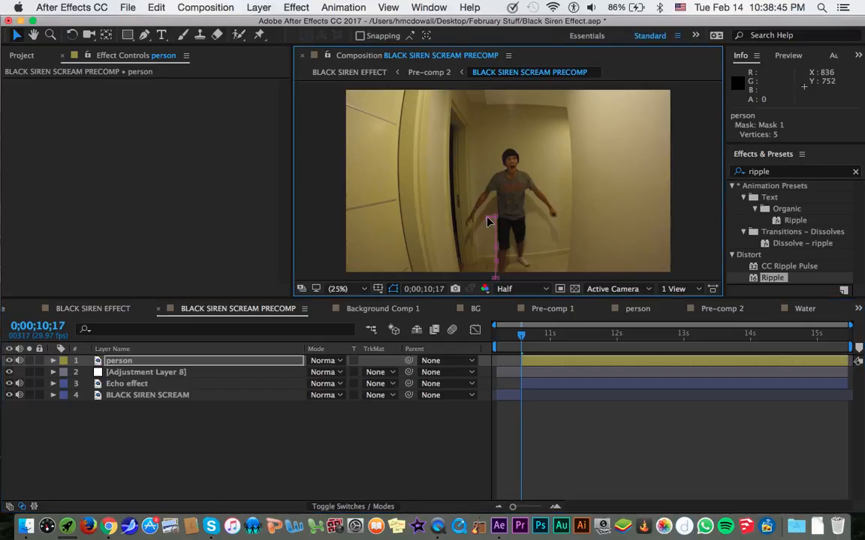
pyautogui.press('`')
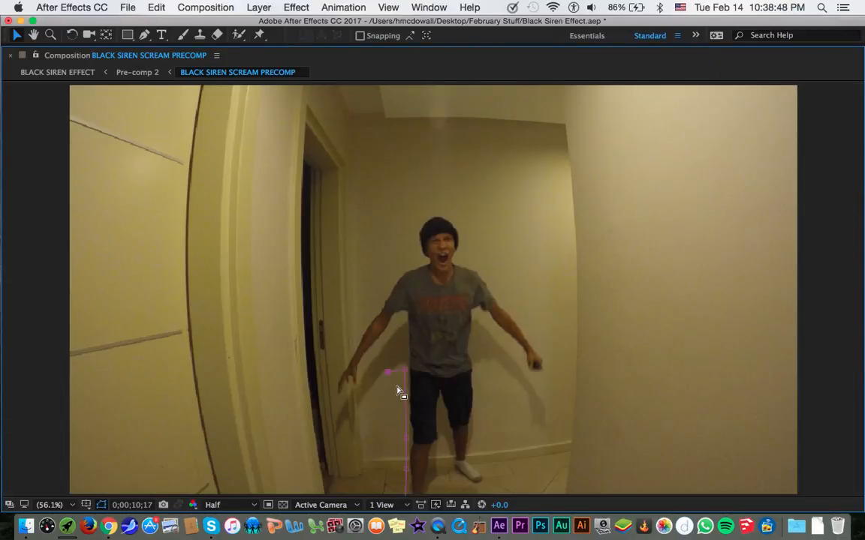
pyautogui.press('g')
pyautogui.click(365, 406)
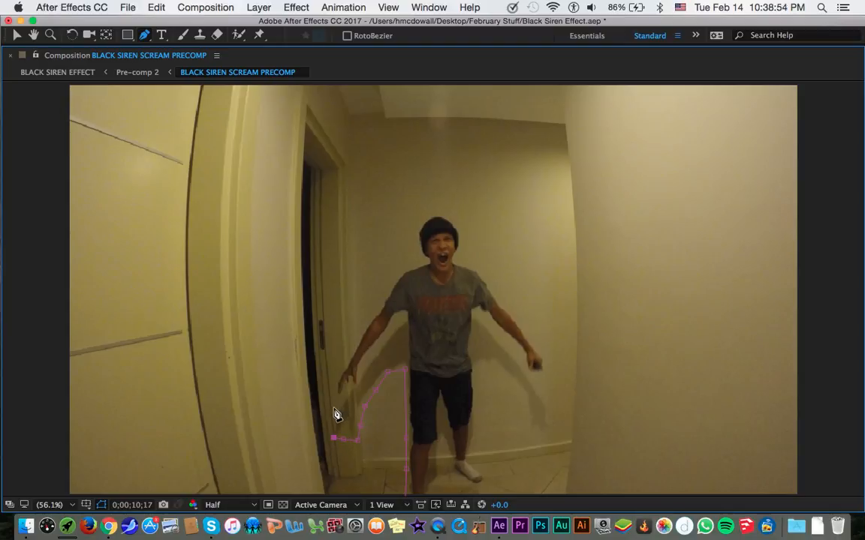
pyautogui.click(334, 385)
pyautogui.click(345, 368)
pyautogui.click(360, 337)
# Extend the person mask up the doorway-side upper arm and shoulder and around the man's head to the neck.
pyautogui.scroll(-3, 361, 339)
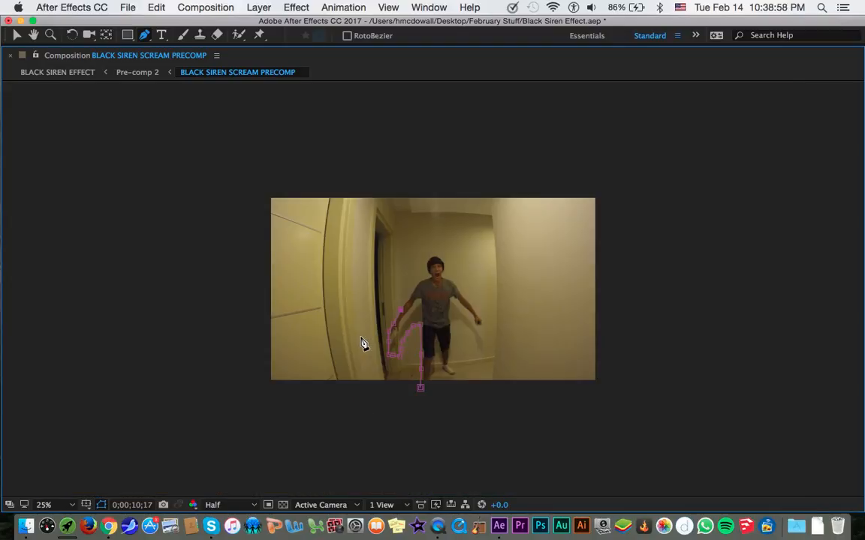
pyautogui.scroll(6, 411, 300)
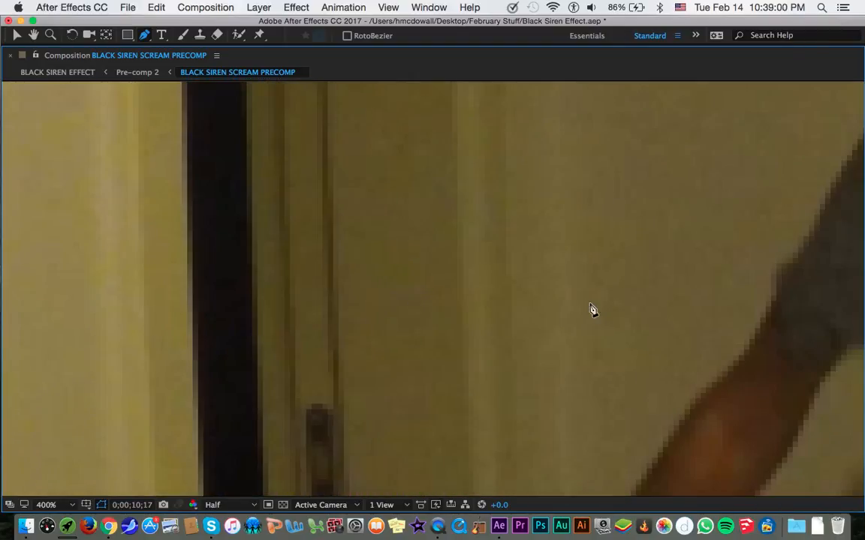
pyautogui.scroll(-4, 720, 360)
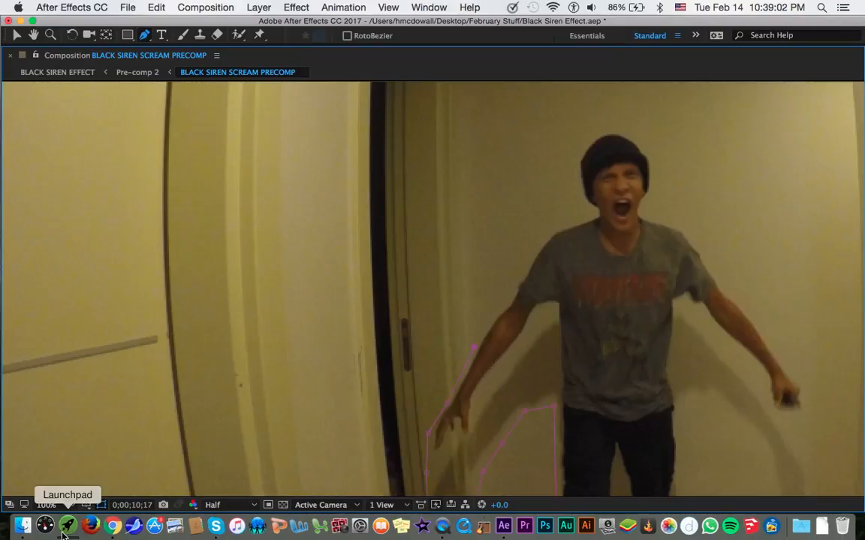
pyautogui.click(54, 506)
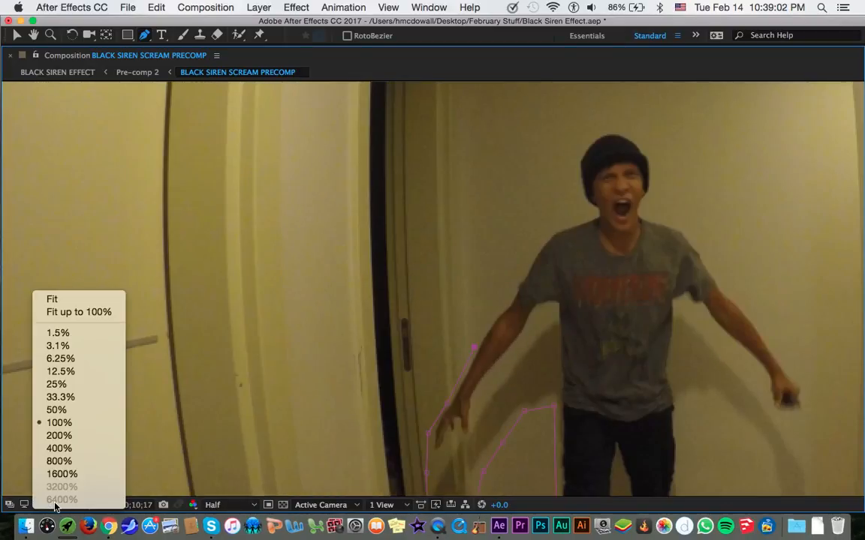
pyautogui.click(101, 312)
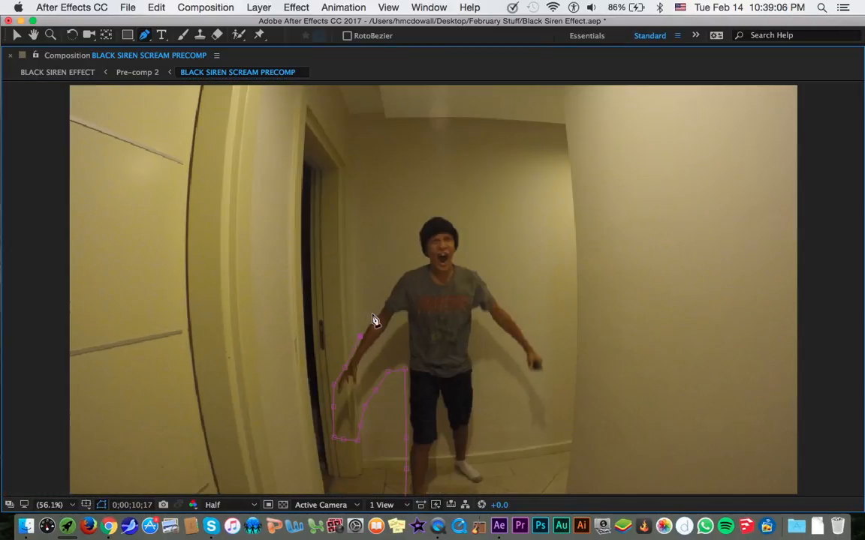
pyautogui.click(386, 297)
pyautogui.click(397, 274)
pyautogui.click(418, 234)
pyautogui.click(432, 213)
pyautogui.click(447, 216)
pyautogui.click(460, 226)
pyautogui.click(463, 240)
pyautogui.click(455, 258)
# Trace the mask along the other shoulder, arm, hand and leg, and close it at its starting point below the frame.
pyautogui.click(467, 263)
pyautogui.click(496, 295)
pyautogui.click(509, 308)
pyautogui.click(541, 348)
pyautogui.click(545, 379)
pyautogui.click(550, 435)
pyautogui.click(531, 435)
pyautogui.click(502, 373)
pyautogui.click(476, 413)
pyautogui.click(479, 460)
pyautogui.press(',')
pyautogui.click(479, 477)
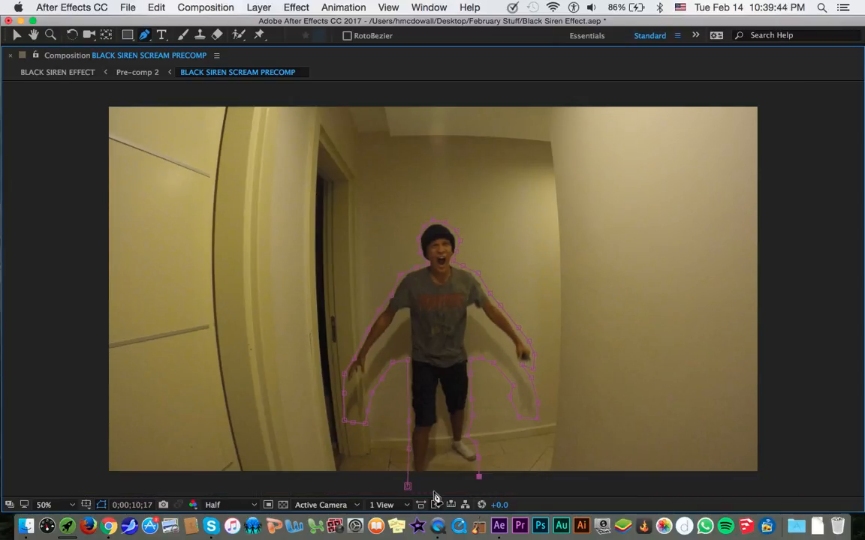
pyautogui.click(407, 487)
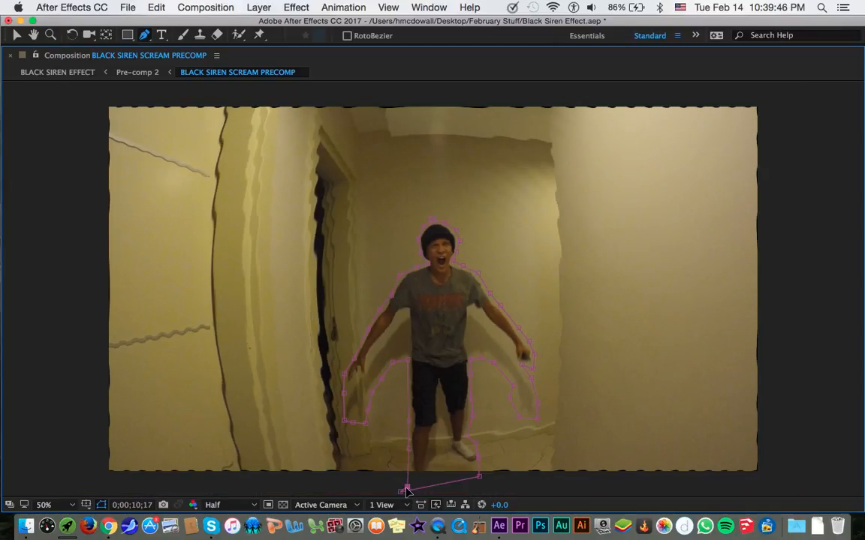
# Leave the Pen tool and hide the mask outline in the composition view.
pyautogui.press('v')
pyautogui.press('`')
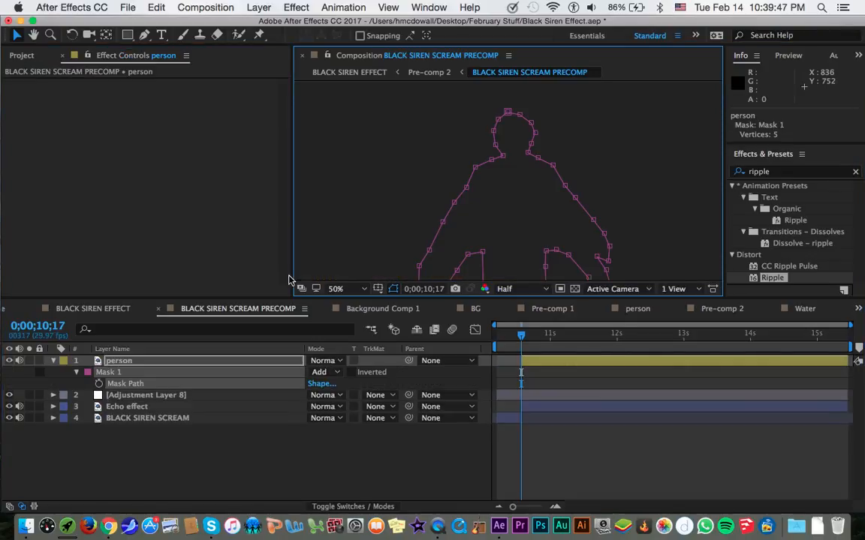
pyautogui.click(336, 289)
pyautogui.click(339, 299)
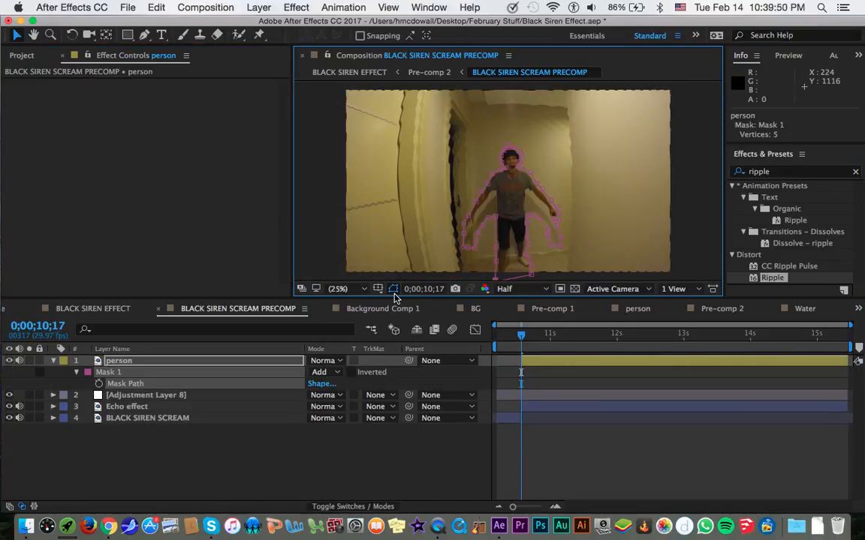
pyautogui.click(392, 290)
# Set the person layer's Mask Feather to 2 pixels and compare the frame with that layer hidden and shown.
pyautogui.click(286, 360)
pyautogui.press('f')
pyautogui.click(325, 384)
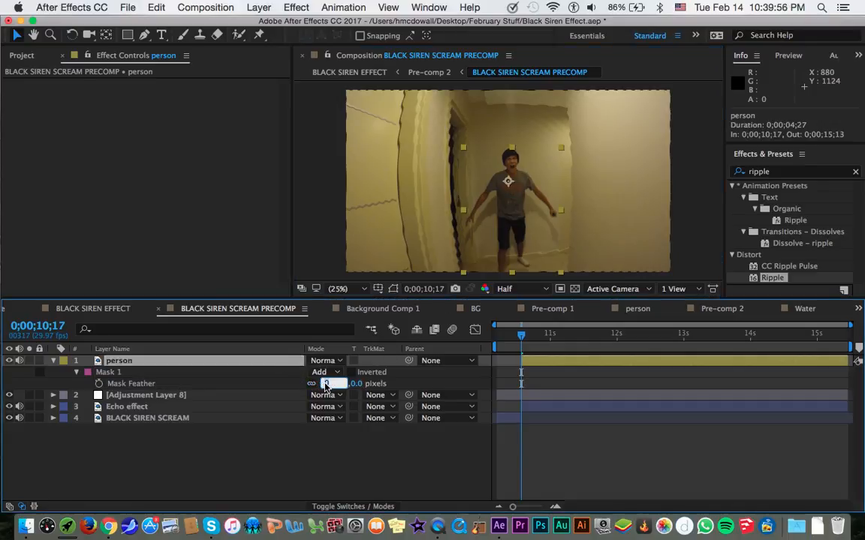
pyautogui.write('2')
pyautogui.press('Return')
pyautogui.moveTo(324, 387); pyautogui.dragTo(411, 396)
pyautogui.click(327, 383)
pyautogui.write('2')
pyautogui.press('Return')
pyautogui.click(8, 362)
pyautogui.click(9, 361)
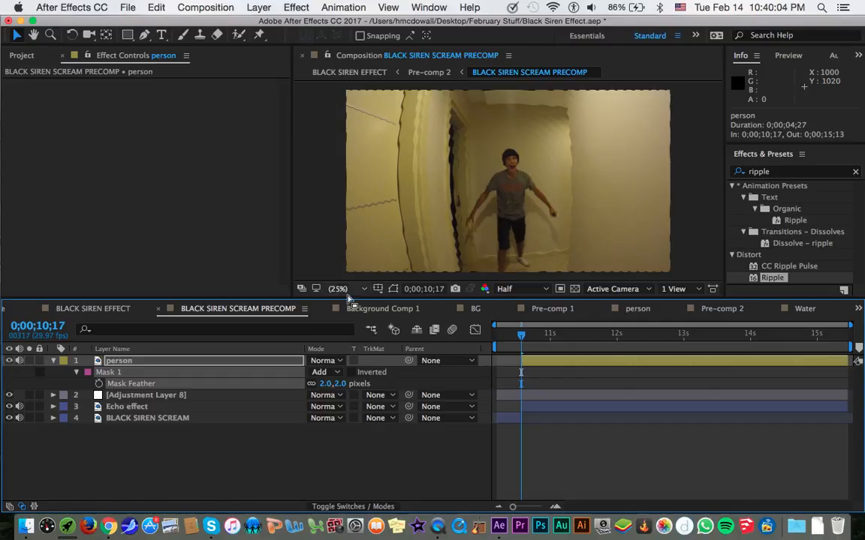
# Delete Adjustment Layer 8 and collapse the person layer's mask properties.
pyautogui.click(168, 395)
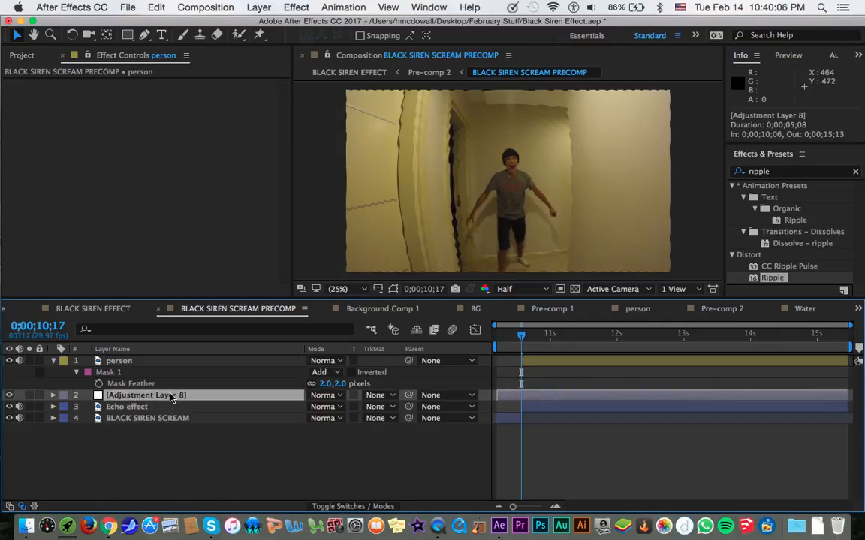
pyautogui.press('Delete')
pyautogui.click(190, 364)
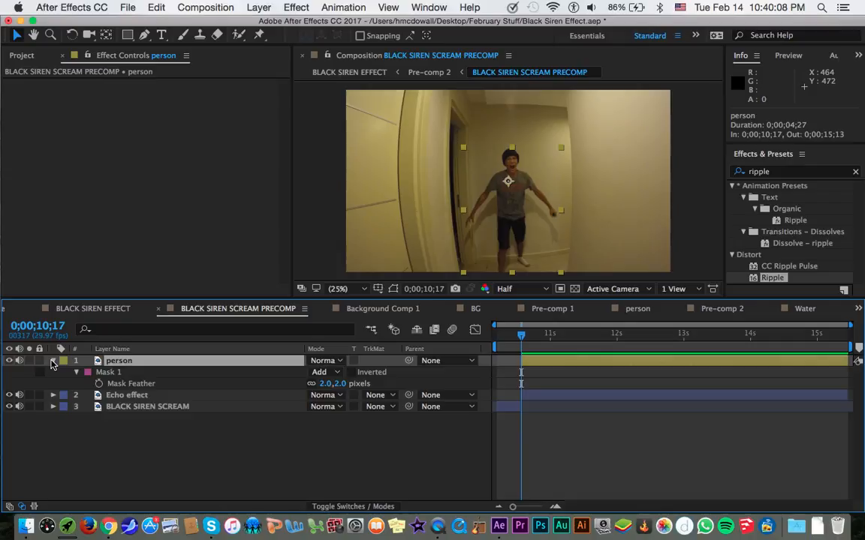
pyautogui.click(53, 361)
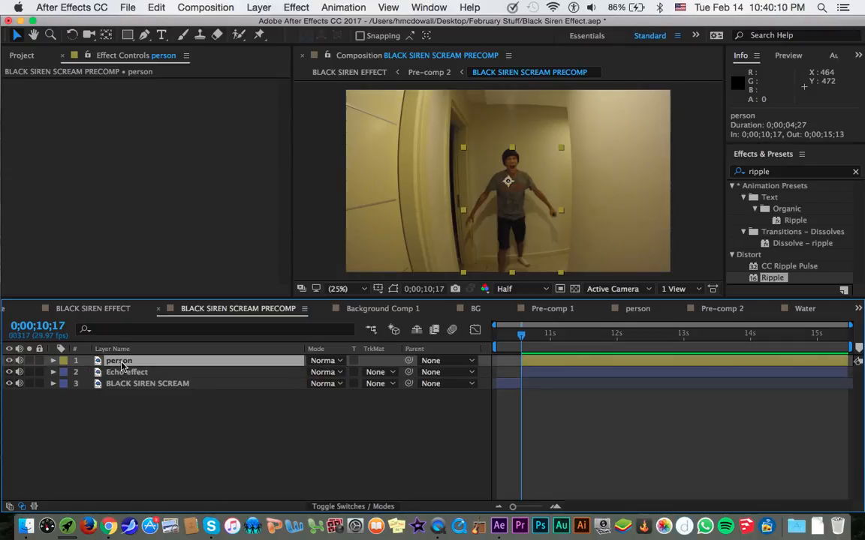
# Pre-compose the person layer as Person, moving all attributes into the new composition.
pyautogui.press('shift+super+c')
pyautogui.write('Person')
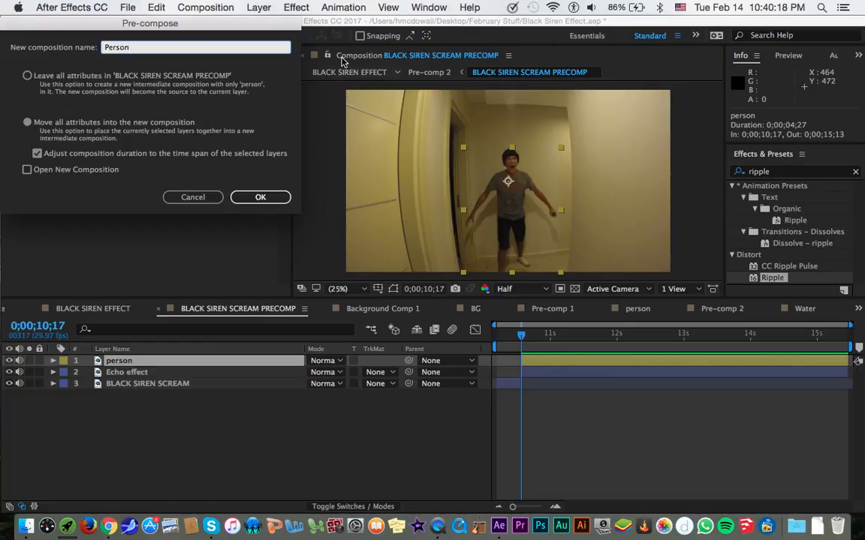
pyautogui.click(262, 198)
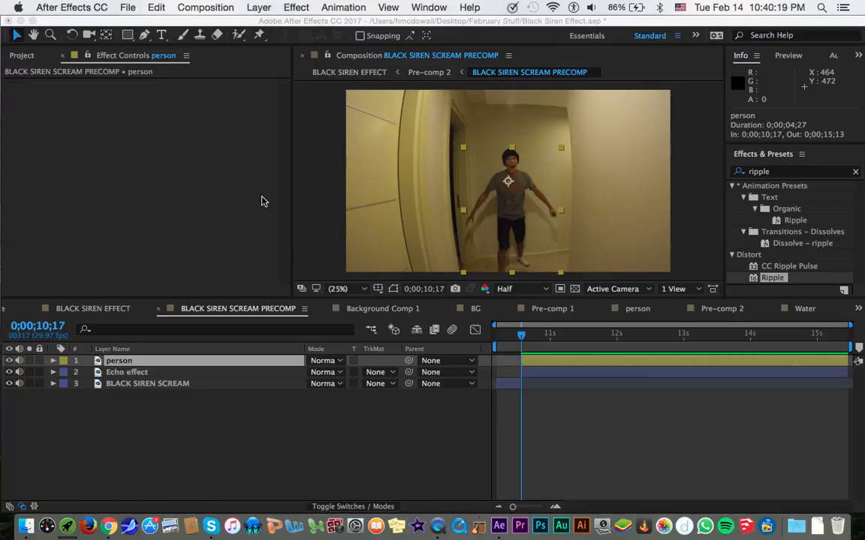
pyautogui.click(172, 5)
pyautogui.moveTo(157, 5)
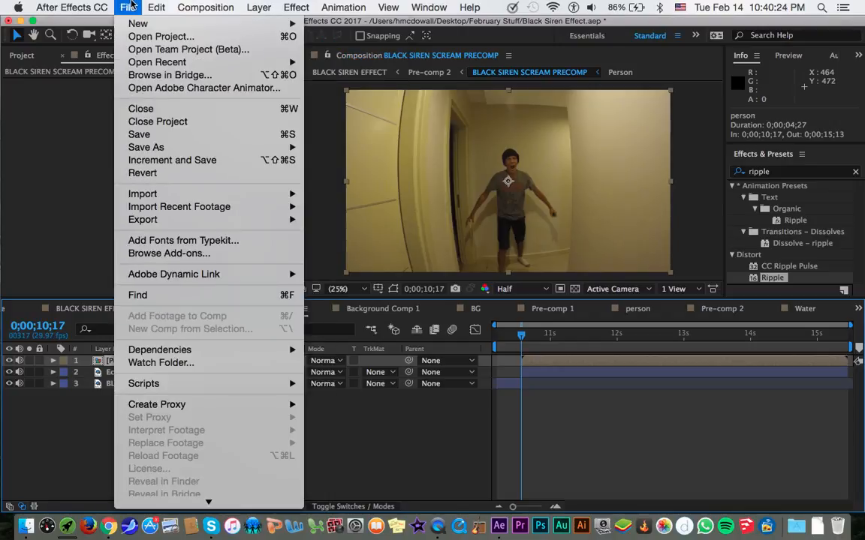
pyautogui.moveTo(300, 4)
pyautogui.moveTo(259, 6)
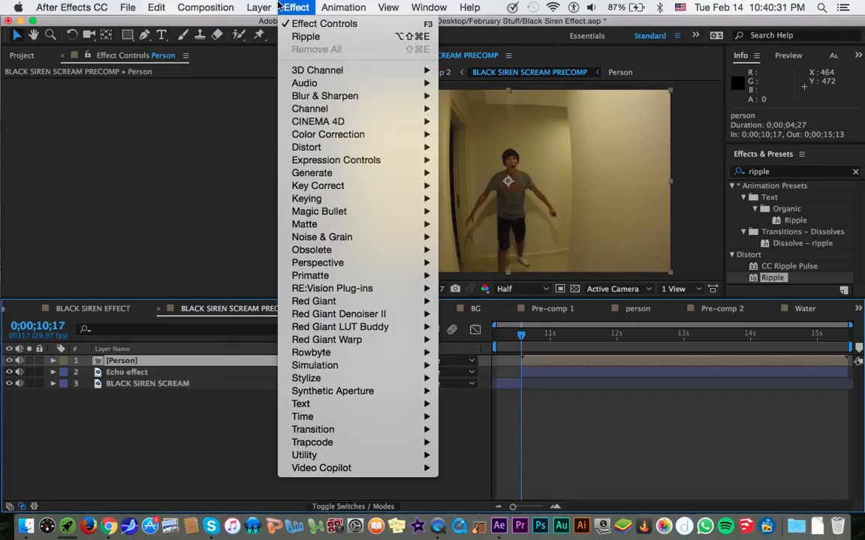
pyautogui.moveTo(307, 24)
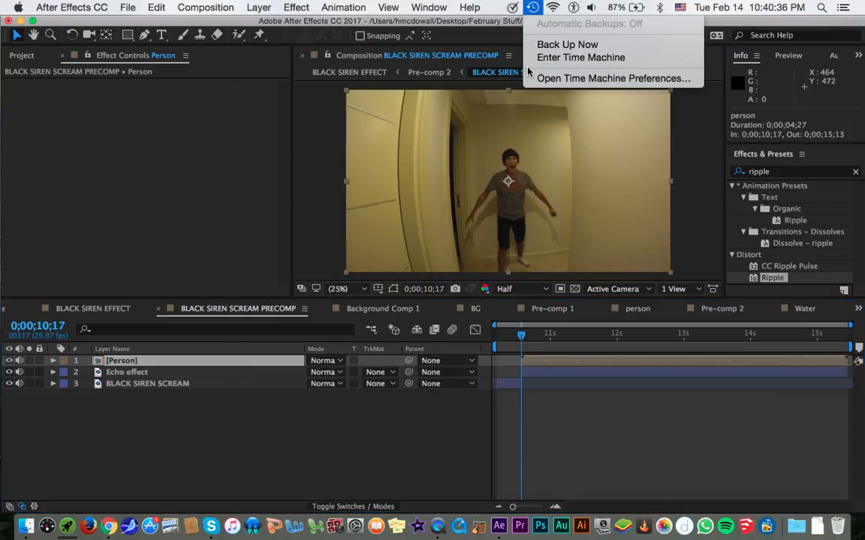
pyautogui.click(528, 70)
pyautogui.click(259, 7)
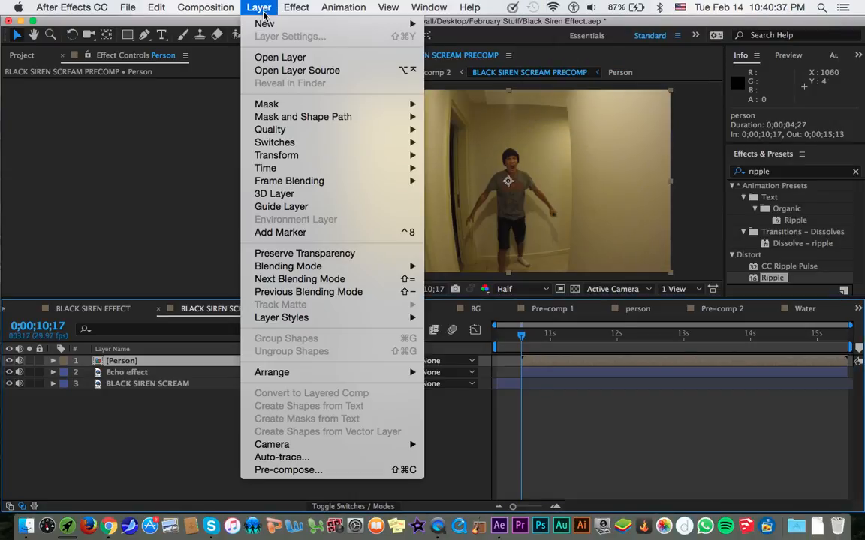
pyautogui.moveTo(362, 23)
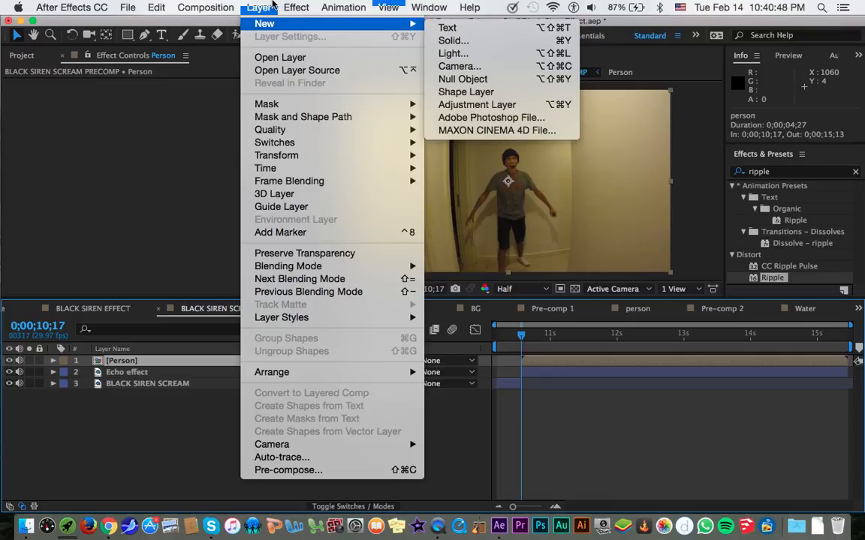
pyautogui.click(271, 3)
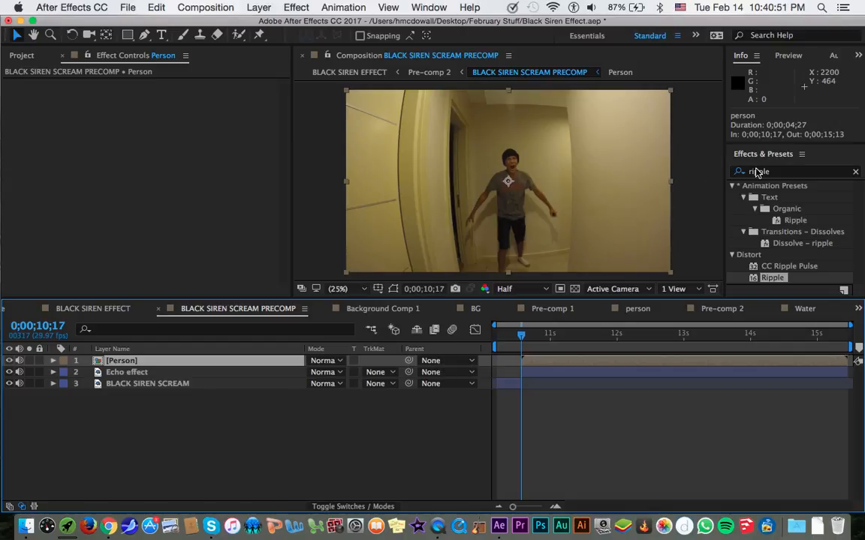
pyautogui.click(572, 6)
# Find the Caustics effect and apply it to the Echo effect layer.
pyautogui.click(252, 409)
pyautogui.click(285, 373)
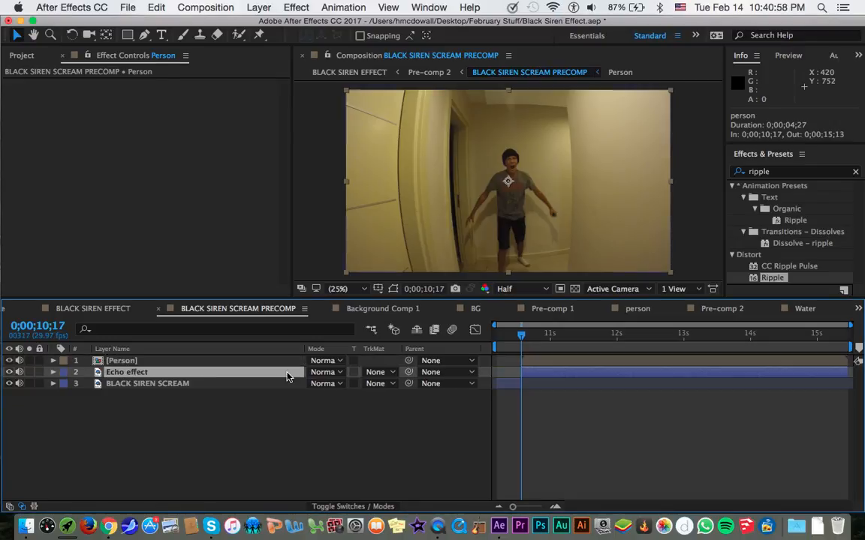
pyautogui.click(813, 173)
pyautogui.write('causti')
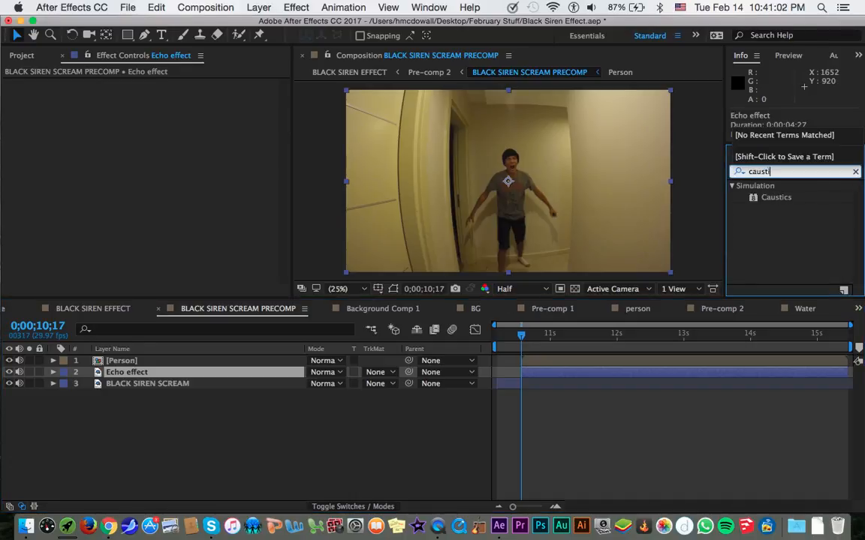
pyautogui.click(783, 203)
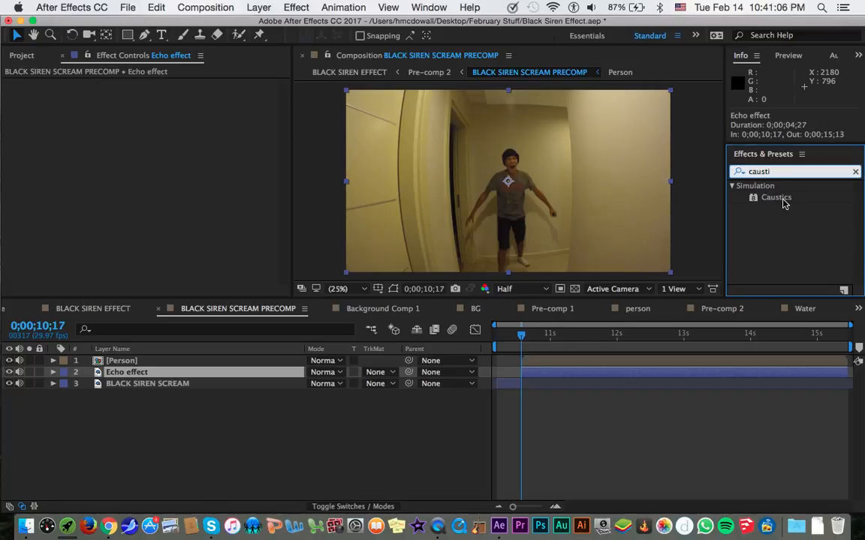
pyautogui.doubleClick(780, 199)
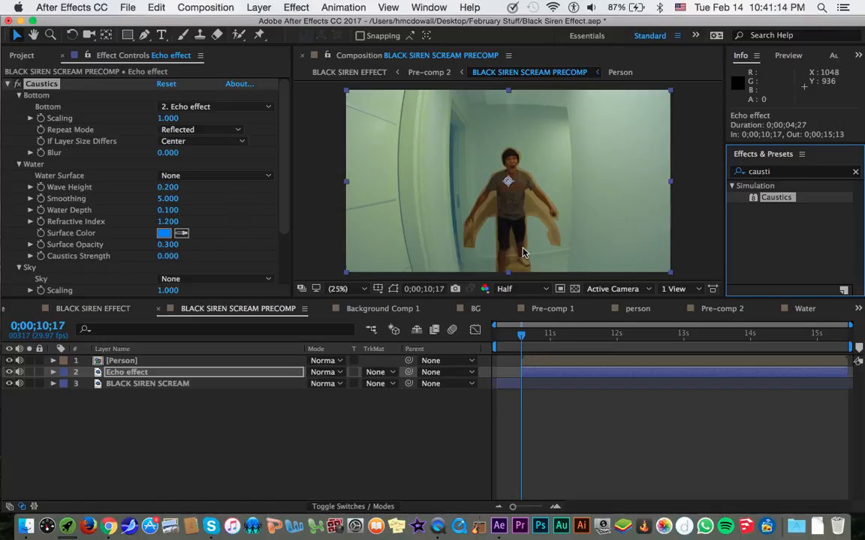
# Set the mask feather inside the Person precomp to 21 pixels and return to the Echo effect layer in BLACK SIREN SCREAM PRECOMP.
pyautogui.click(193, 361)
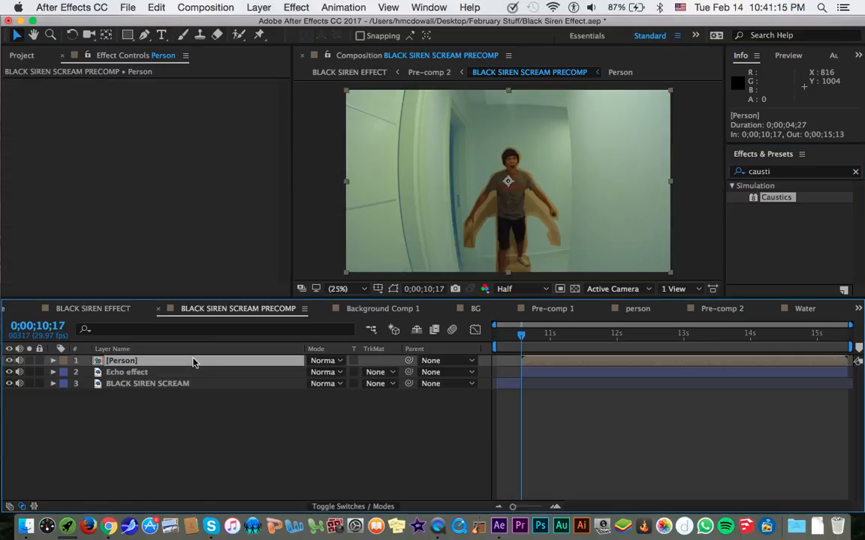
pyautogui.doubleClick(274, 362)
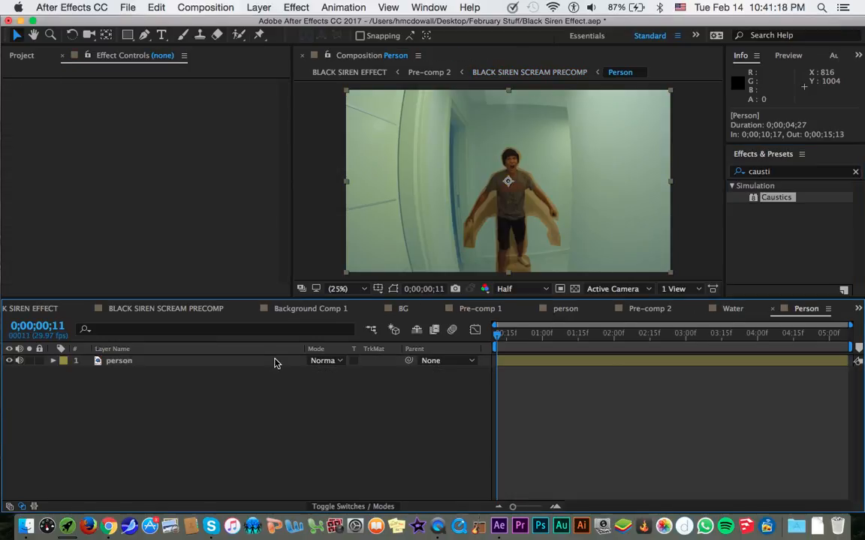
pyautogui.press('f')
pyautogui.click(327, 384)
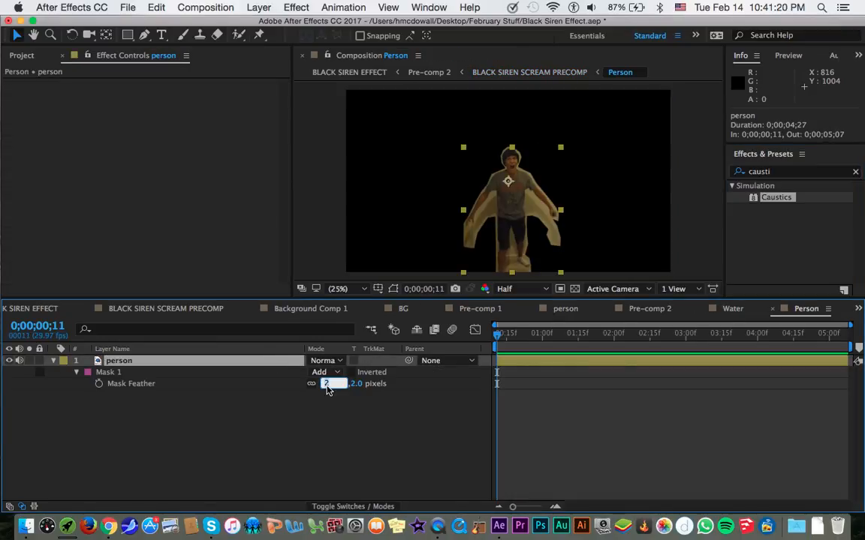
pyautogui.write('10')
pyautogui.press('Return')
pyautogui.moveTo(328, 383); pyautogui.dragTo(335, 386)
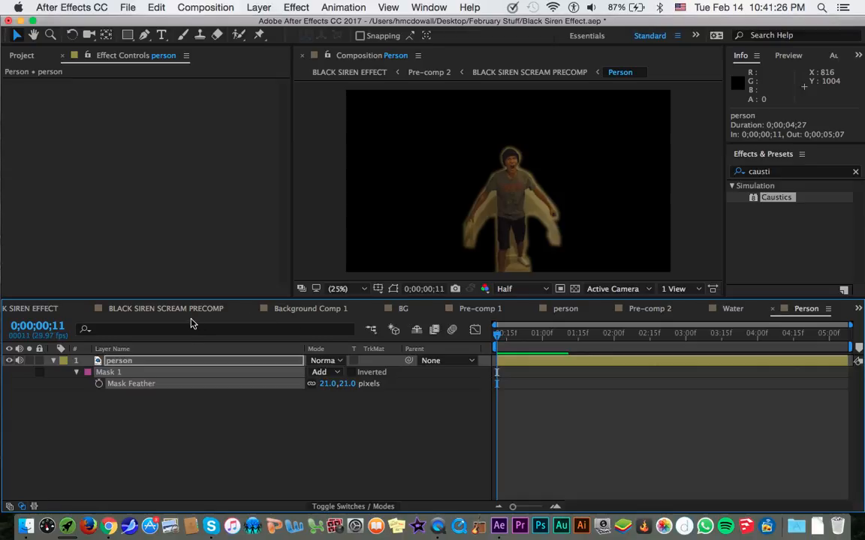
pyautogui.click(166, 308)
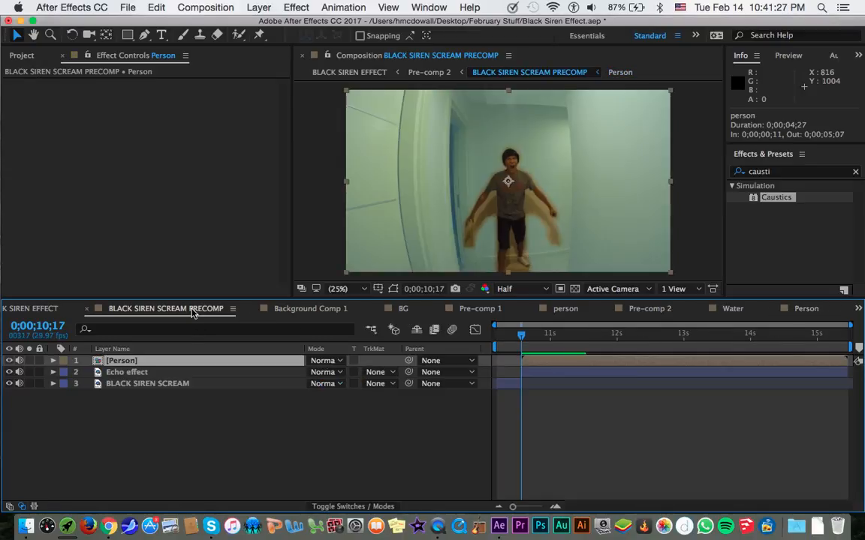
pyautogui.click(219, 373)
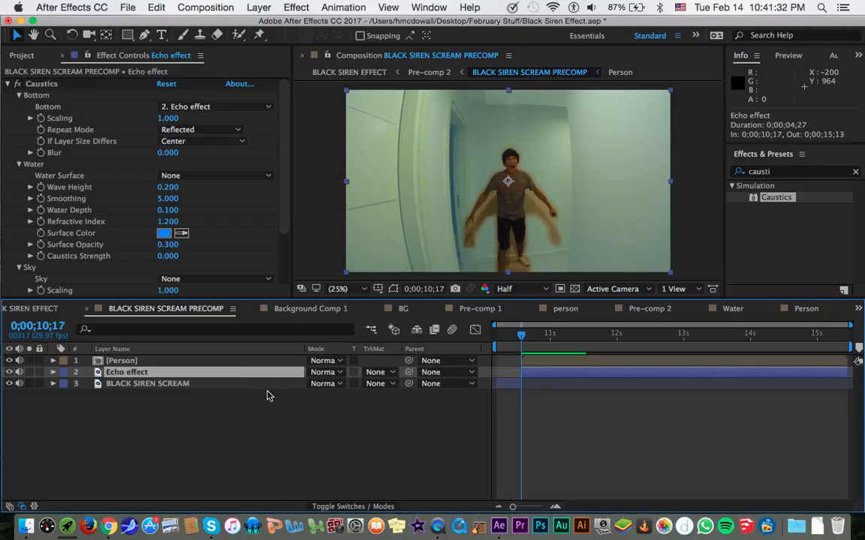
pyautogui.press('n')
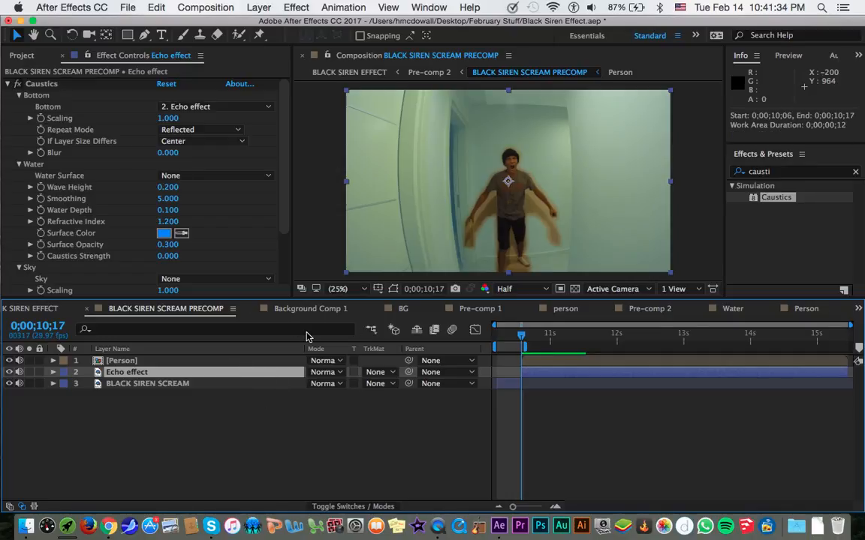
pyautogui.press('super+z')
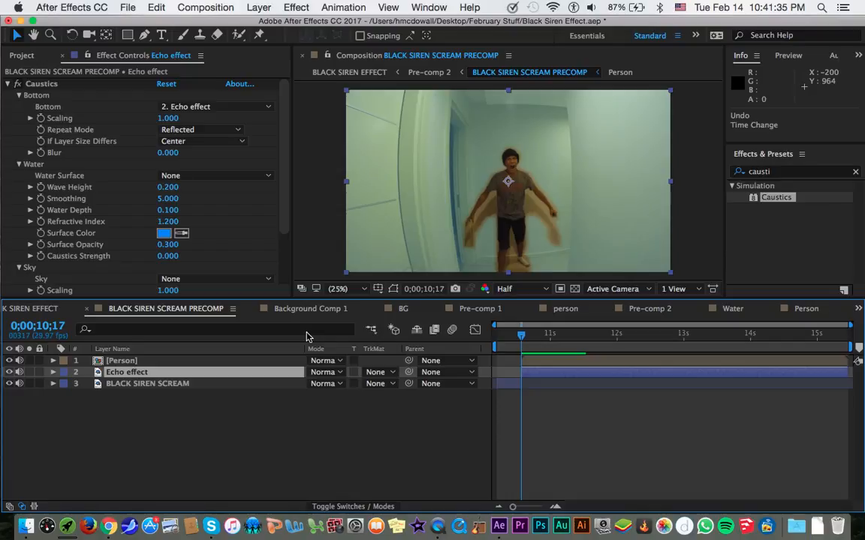
pyautogui.press('super+n')
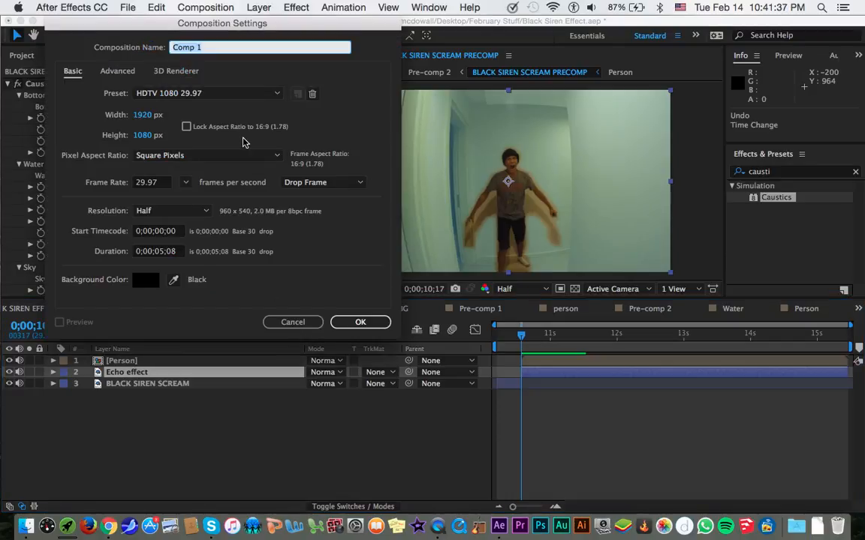
pyautogui.click(298, 324)
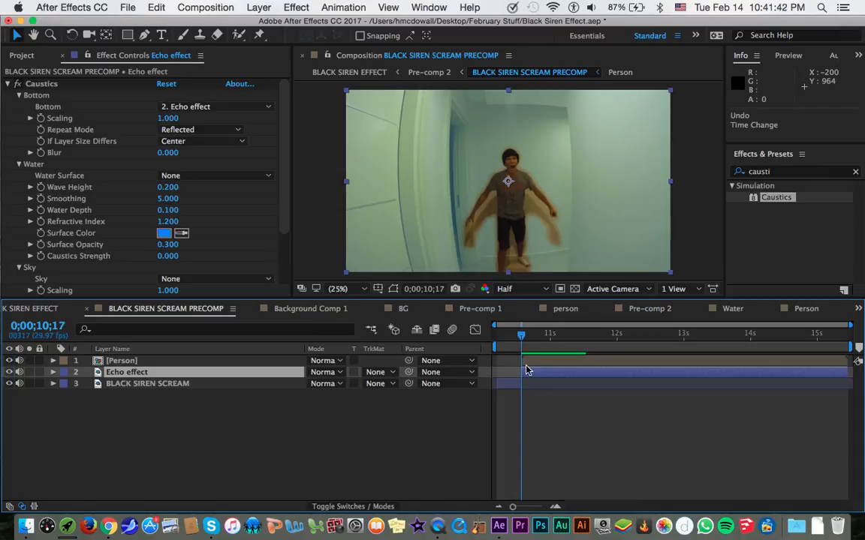
pyautogui.press('super+k')
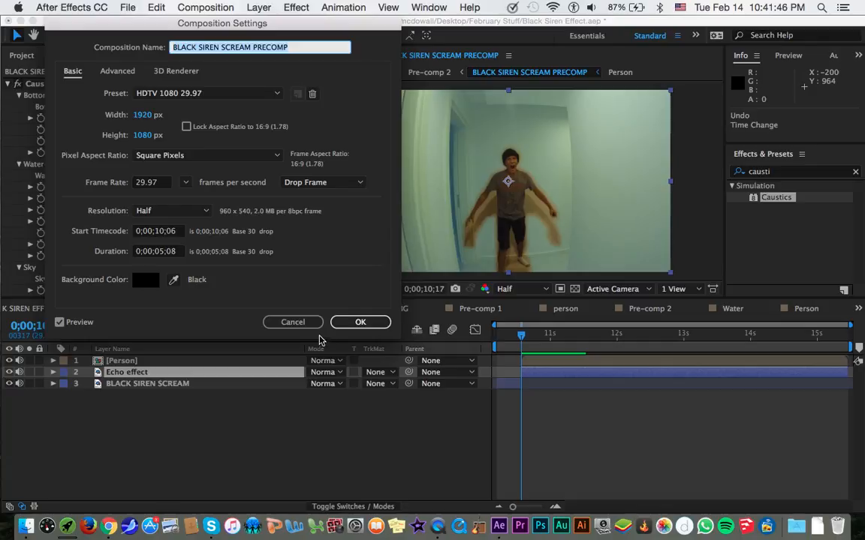
pyautogui.click(301, 322)
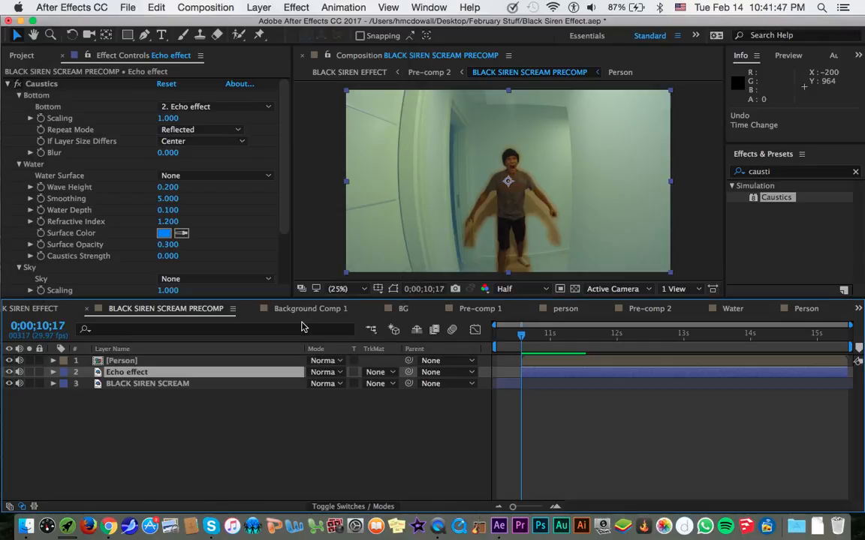
# Create a new composition named WATER with the default HDTV 1080 29.97 settings.
pyautogui.press('super+n')
pyautogui.write('WATER')
pyautogui.press('Return')
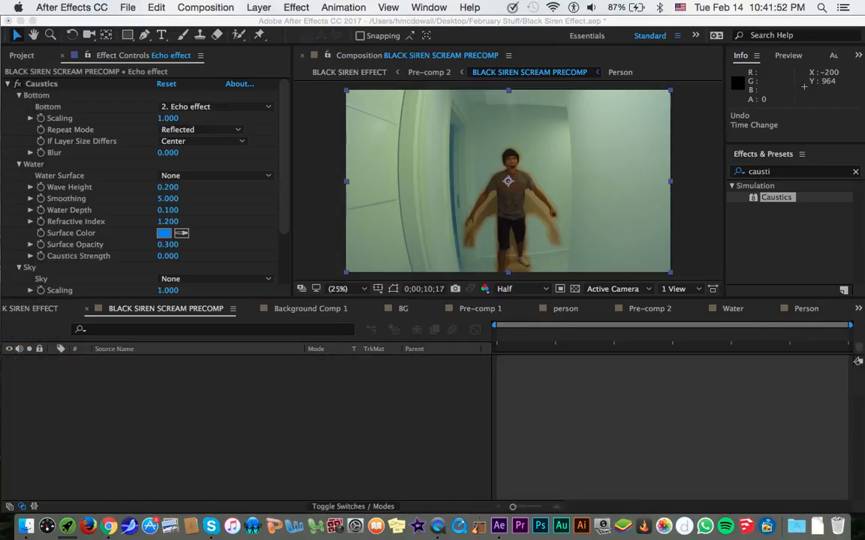
# Add a black 1920 x 1080 px solid named water to the WATER composition.
pyautogui.press('super+y')
pyautogui.write('wa')
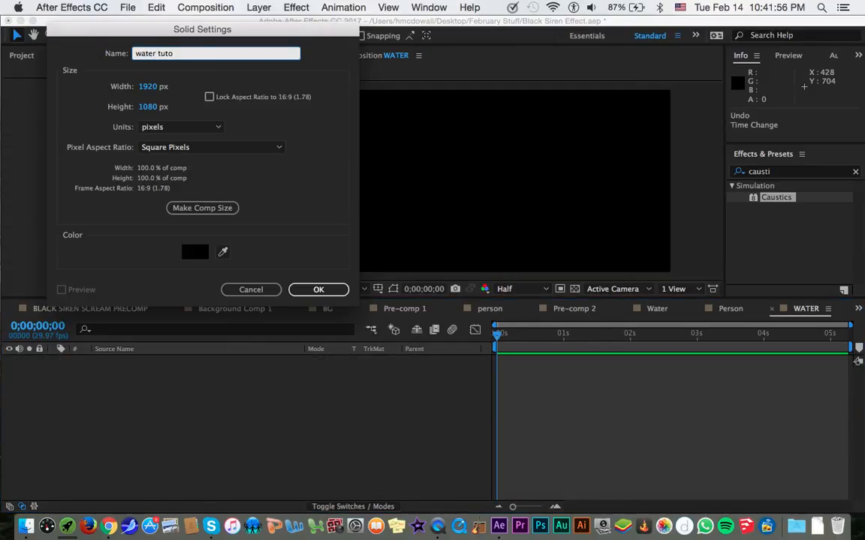
pyautogui.write('ter t')
pyautogui.press('BackSpace')
pyautogui.press('BackSpace')
pyautogui.press('Return')
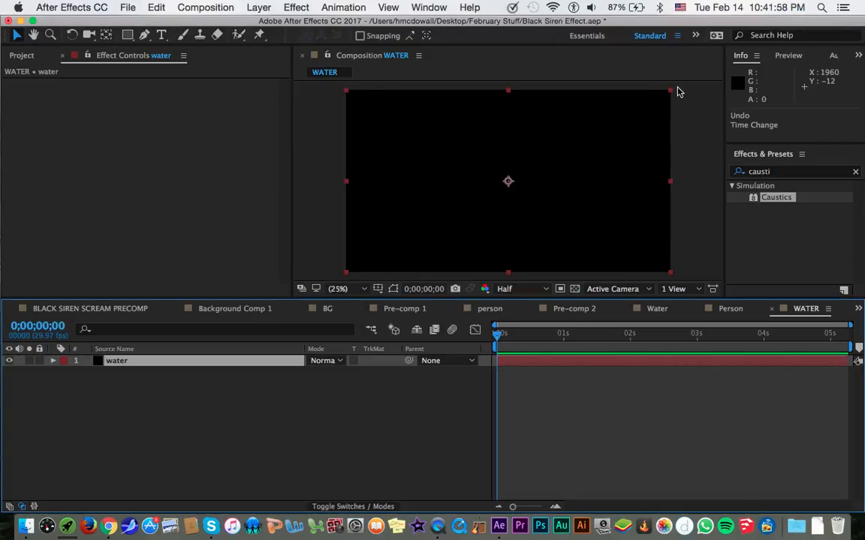
# Search the effects for wave and apply Wave World to the water solid.
pyautogui.press('super+f')
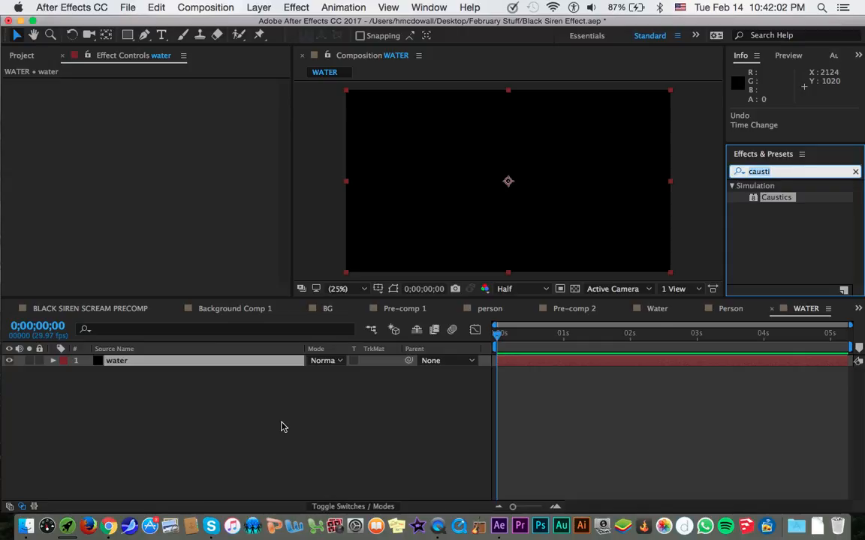
pyautogui.write('waveowr')
pyautogui.press('BackSpace')
pyautogui.press('BackSpace')
pyautogui.press('BackSpace')
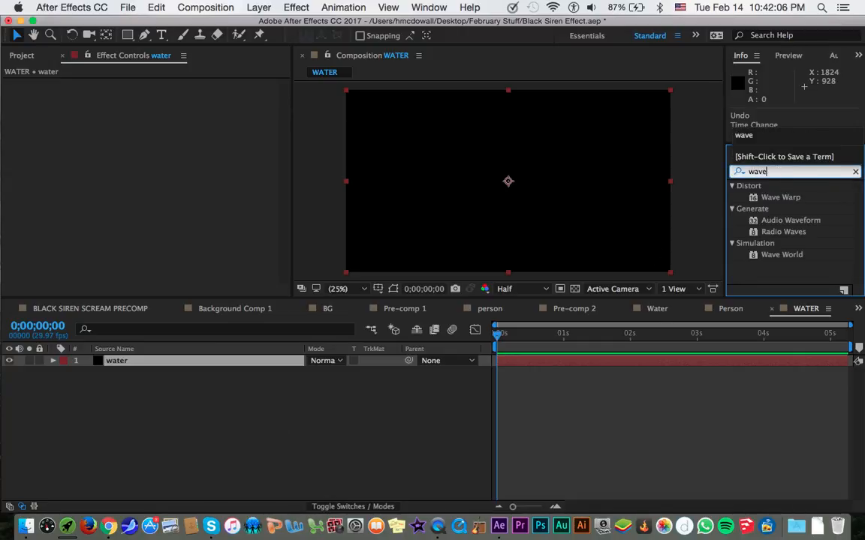
pyautogui.moveTo(779, 254); pyautogui.dragTo(187, 227)
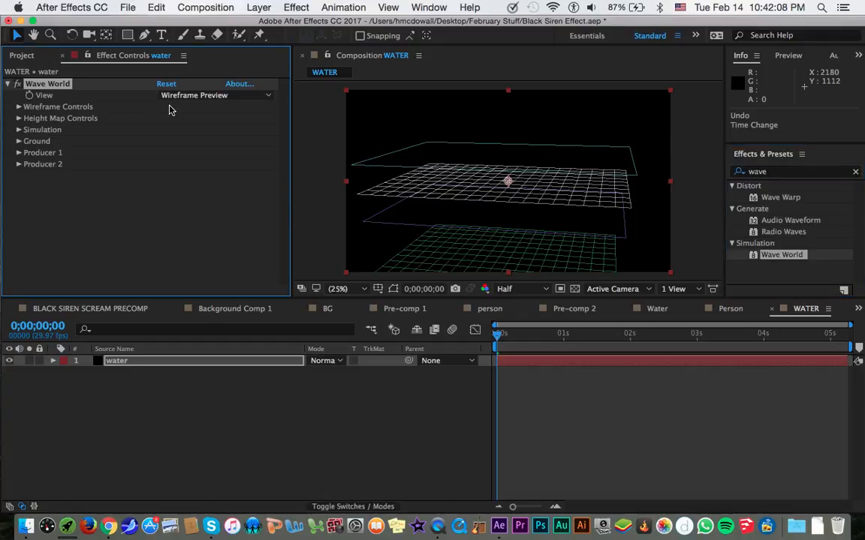
# Set Wave World's View to Height Map and scrub through the waves to 0;00;03;14.
pyautogui.click(222, 95)
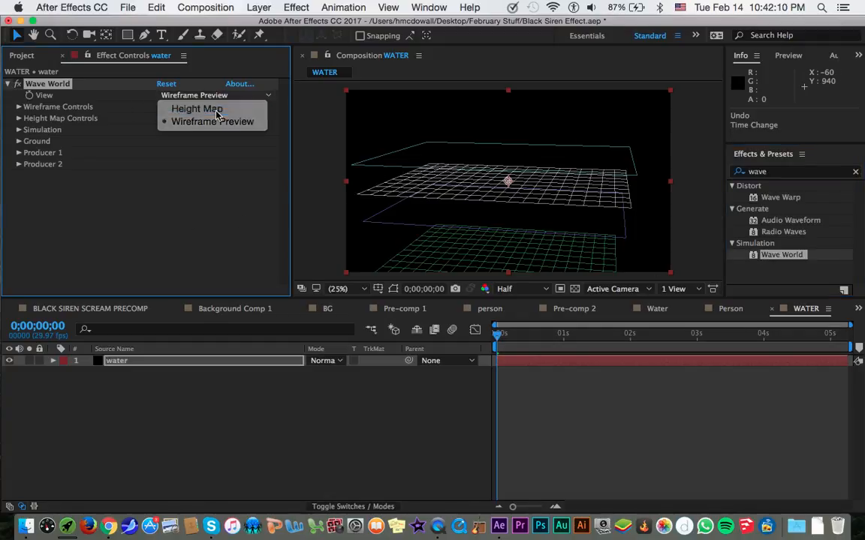
pyautogui.click(217, 113)
pyautogui.moveTo(510, 335); pyautogui.dragTo(751, 340)
pyautogui.moveTo(677, 334); pyautogui.dragTo(727, 333)
# Review the Wireframe Controls, then try a Height Map Brightness of 0.640 at 0;00;02;06 and undo it.
pyautogui.click(21, 109)
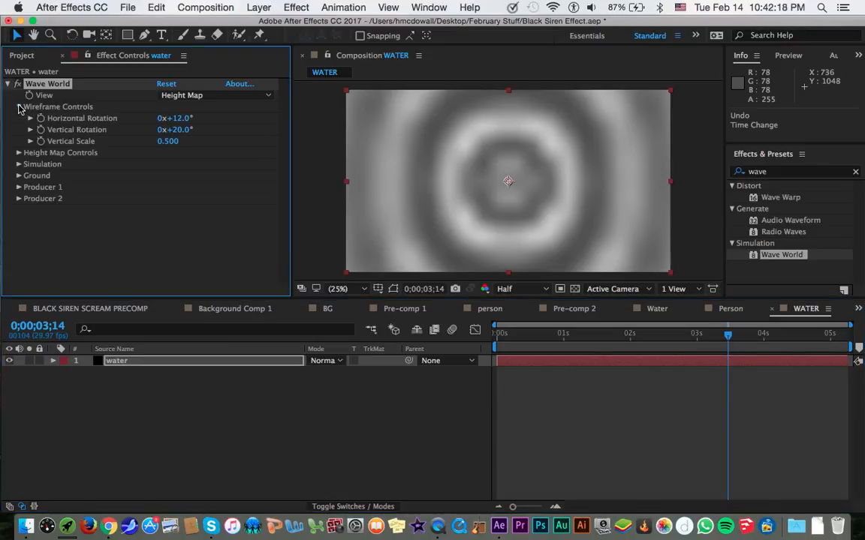
pyautogui.click(20, 110)
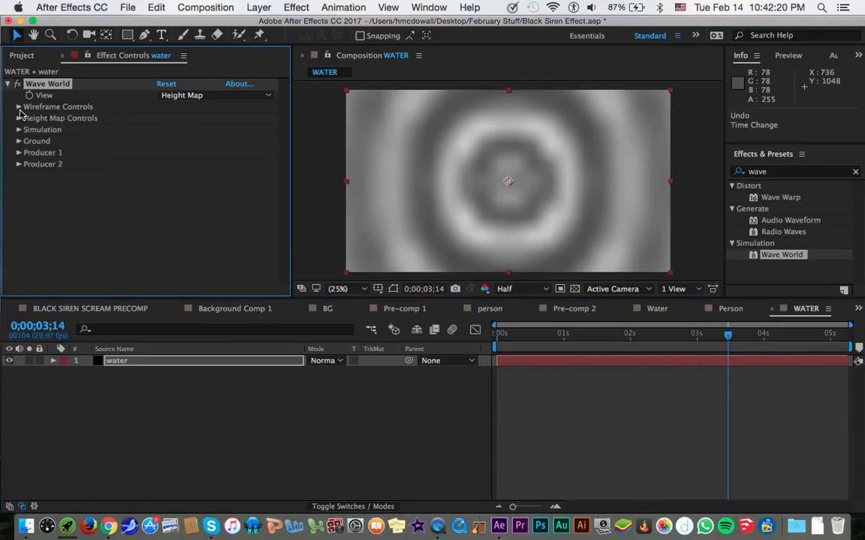
pyautogui.click(19, 118)
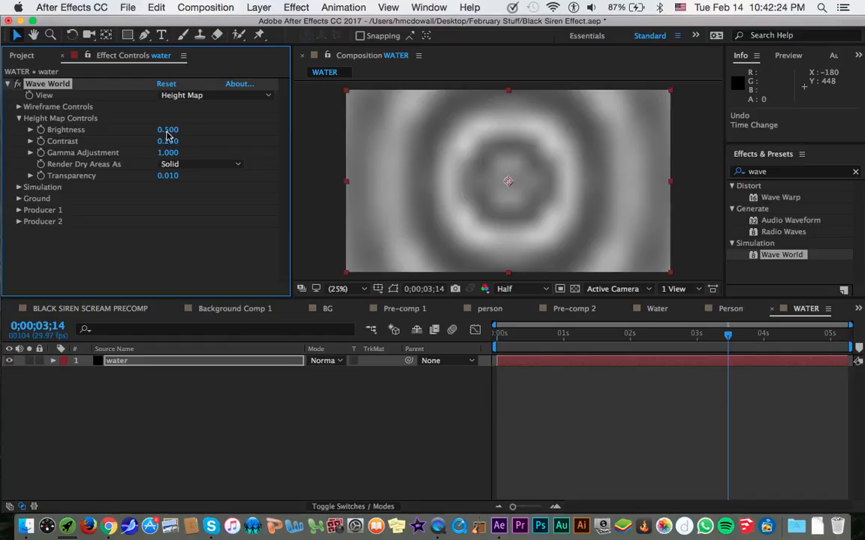
pyautogui.click(227, 135)
pyautogui.moveTo(695, 334); pyautogui.dragTo(645, 337)
pyautogui.moveTo(166, 130); pyautogui.dragTo(149, 115)
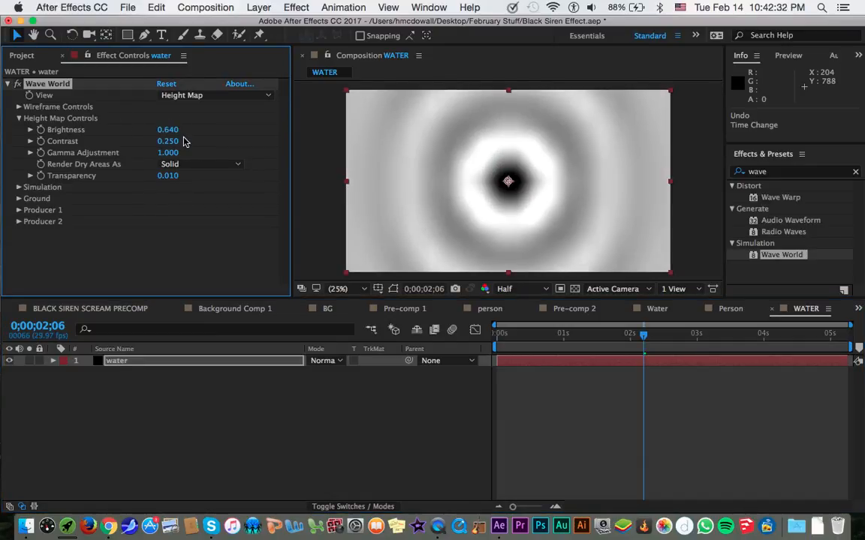
pyautogui.press('super+z')
# Try different Height Map Contrast and Gamma Adjustment values and undo them, keeping the View on Height Map.
pyautogui.moveTo(168, 141); pyautogui.dragTo(223, 153)
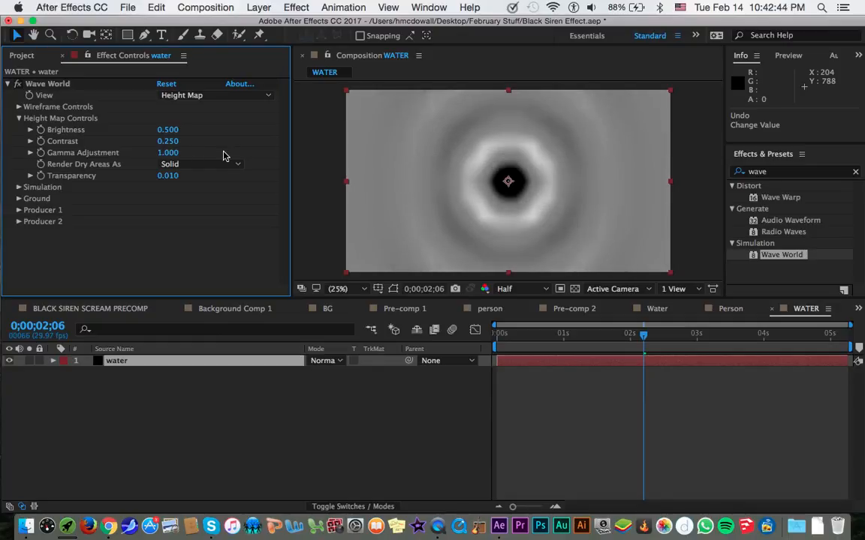
pyautogui.moveTo(169, 153); pyautogui.dragTo(76, 144)
pyautogui.press('super+z')
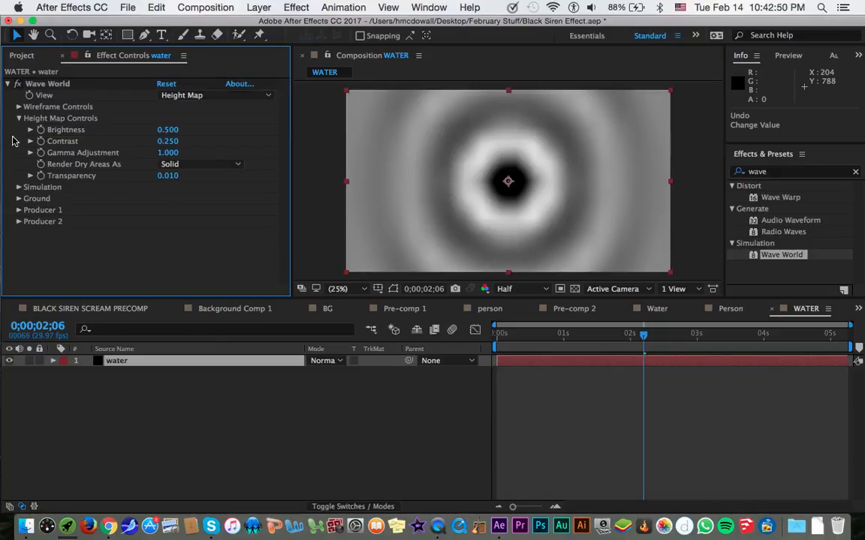
pyautogui.press('super+z')
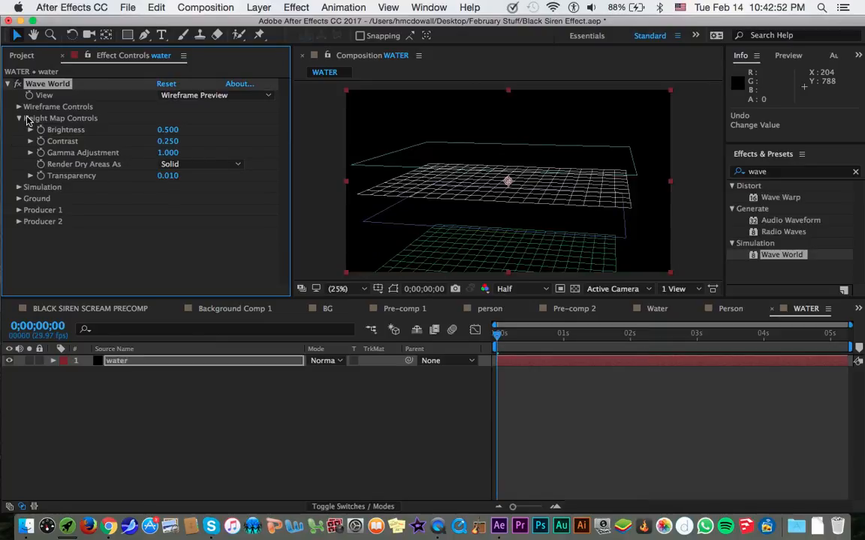
pyautogui.press('super+shift+z')
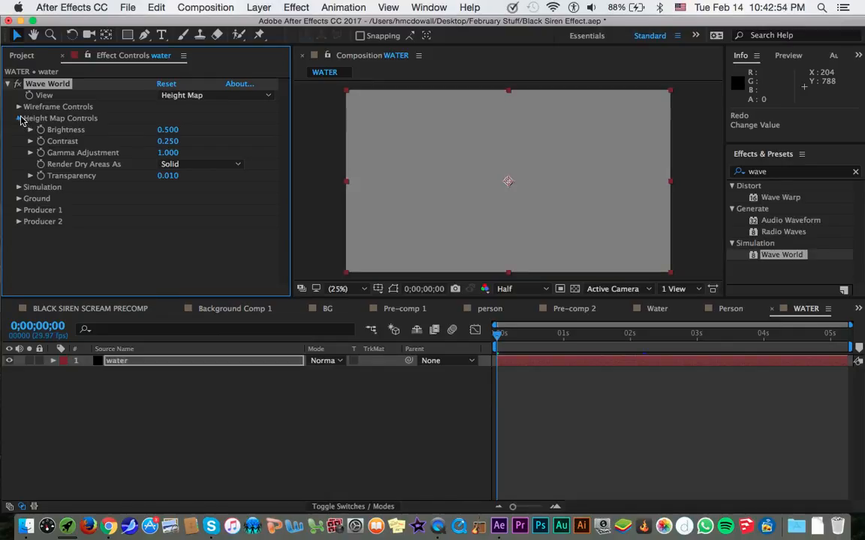
# Set the Wave World simulation's Grid Resolution to 300 while viewing the waves at 0;00;02;17.
pyautogui.click(19, 119)
pyautogui.click(19, 130)
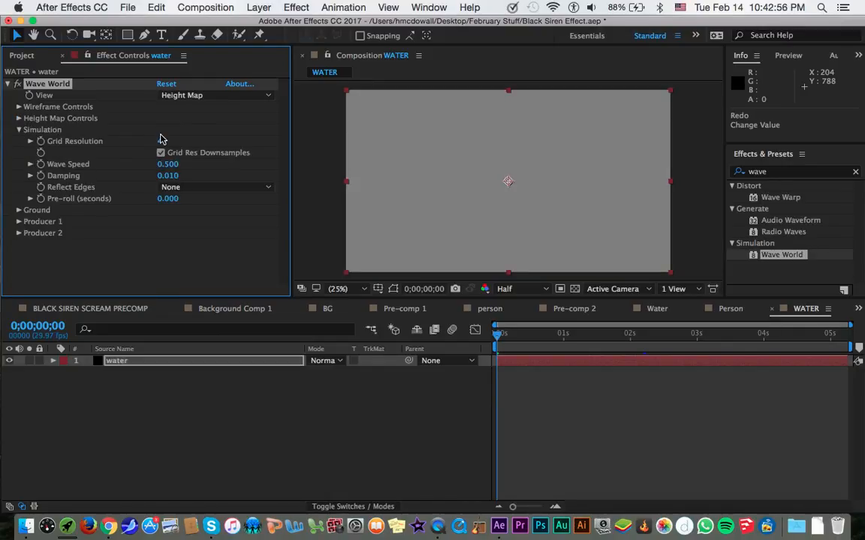
pyautogui.click(667, 335)
pyautogui.moveTo(163, 141); pyautogui.dragTo(297, 137)
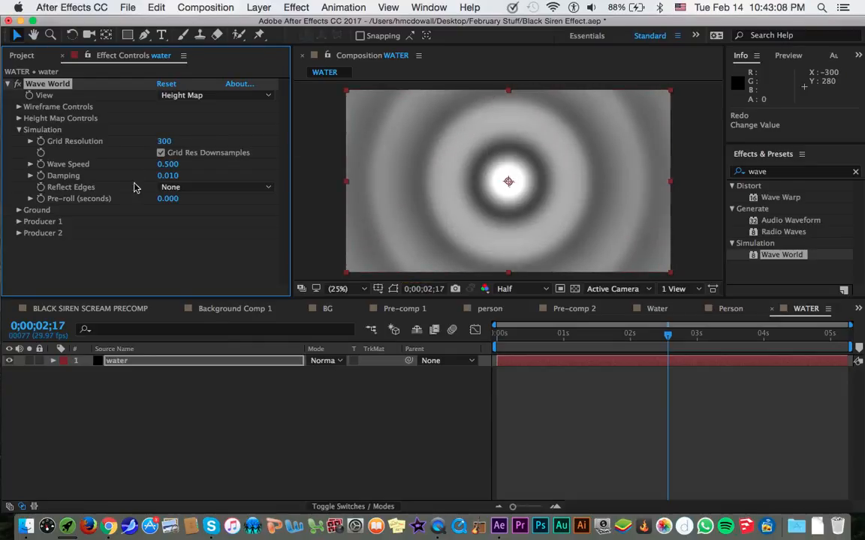
# Animate Wave Speed from 0.500 at 0;00;00;00 to 3.000 at 0;00;05;07.
pyautogui.moveTo(162, 166); pyautogui.dragTo(223, 161)
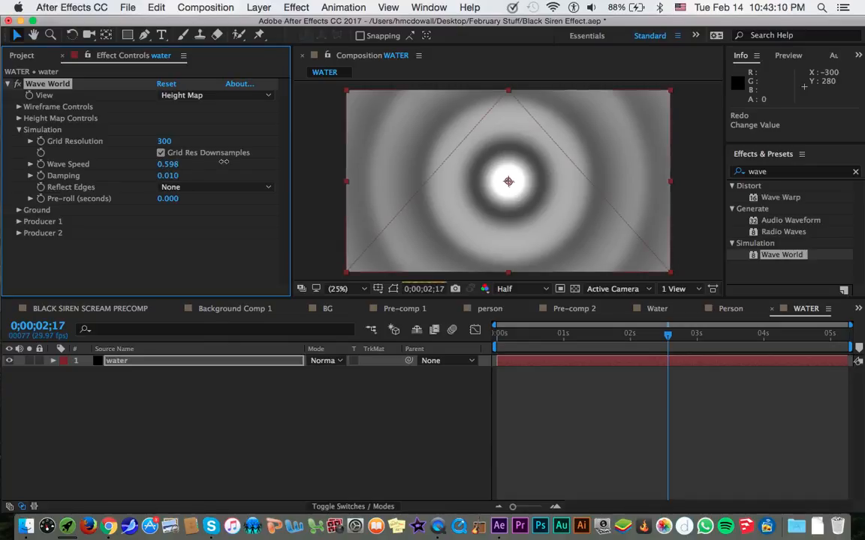
pyautogui.press('super+z')
pyautogui.click(501, 337)
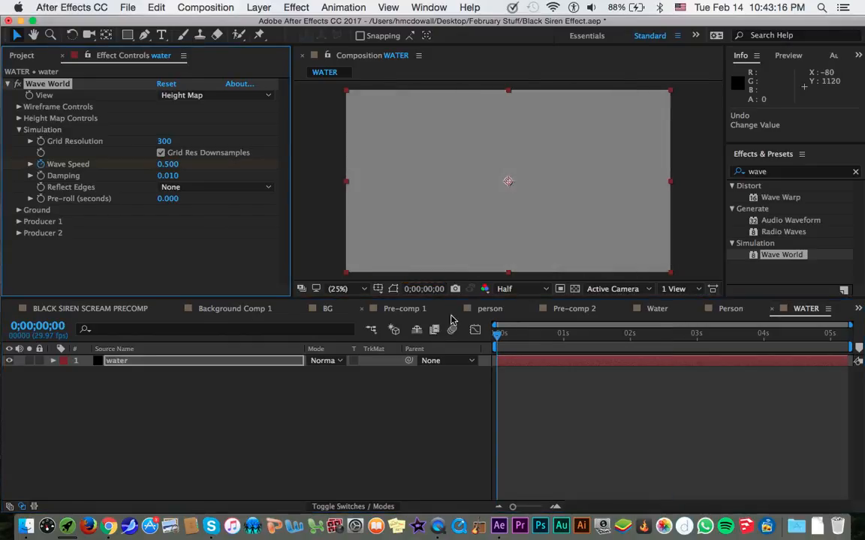
pyautogui.moveTo(574, 336); pyautogui.dragTo(862, 321)
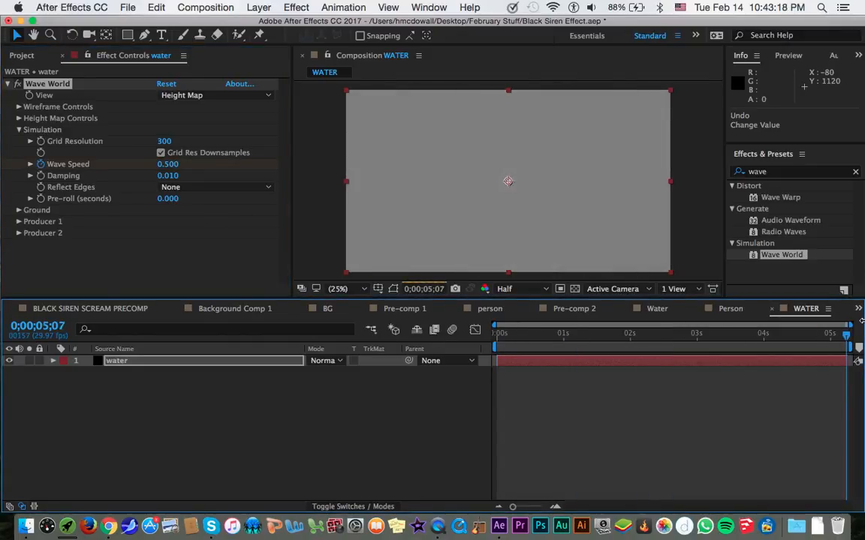
pyautogui.moveTo(166, 165); pyautogui.dragTo(244, 164)
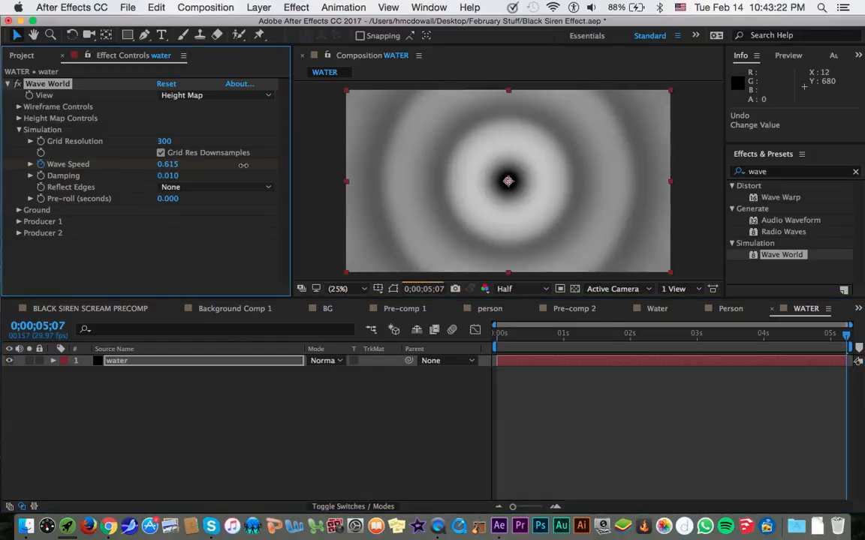
pyautogui.moveTo(228, 170); pyautogui.dragTo(407, 175)
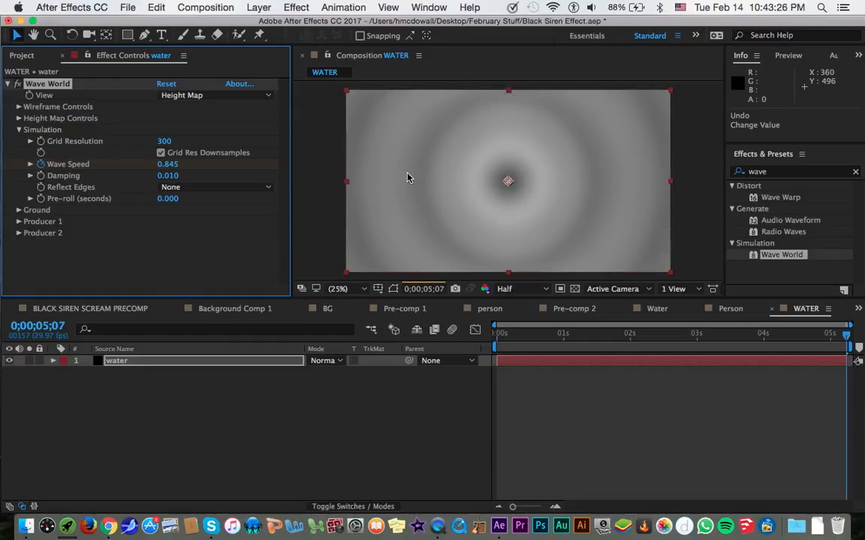
pyautogui.click(171, 168)
pyautogui.write('3')
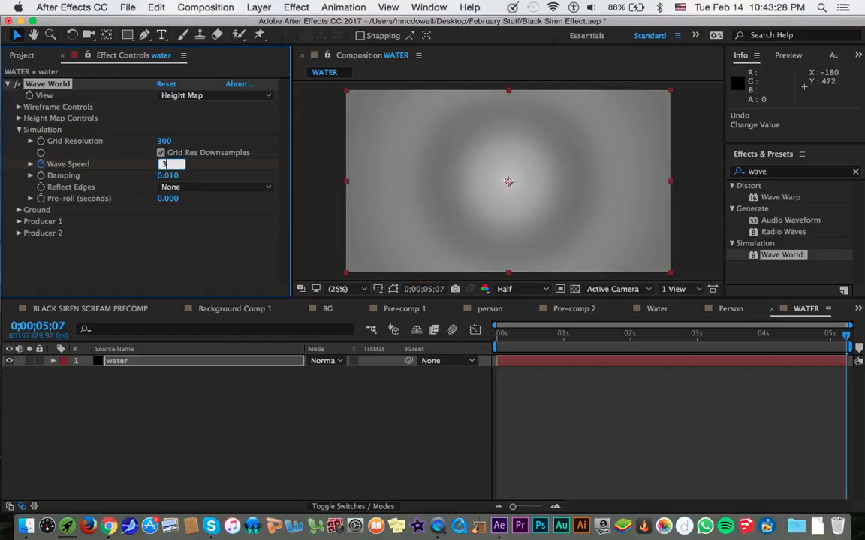
pyautogui.click(560, 414)
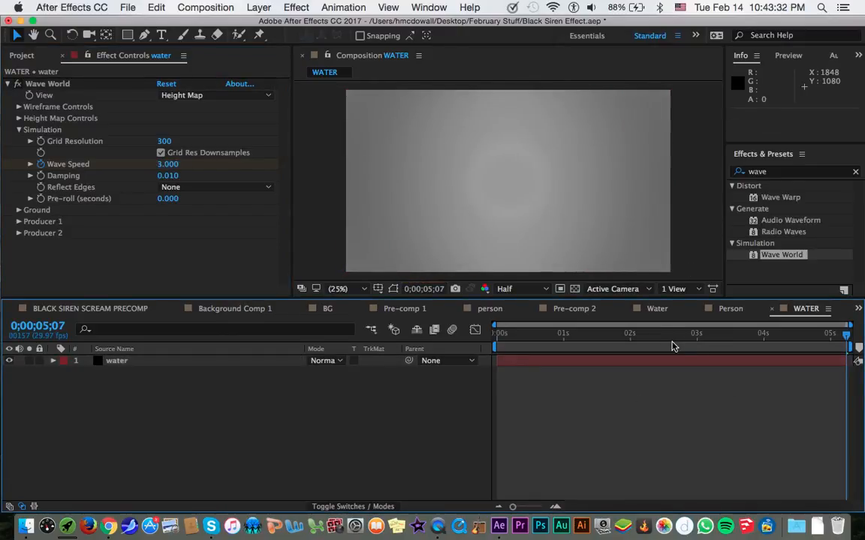
# Scrub through the animated waves to 0;00;00;28, then try a Damping value of 0.870 and undo it.
pyautogui.click(672, 334)
pyautogui.click(627, 336)
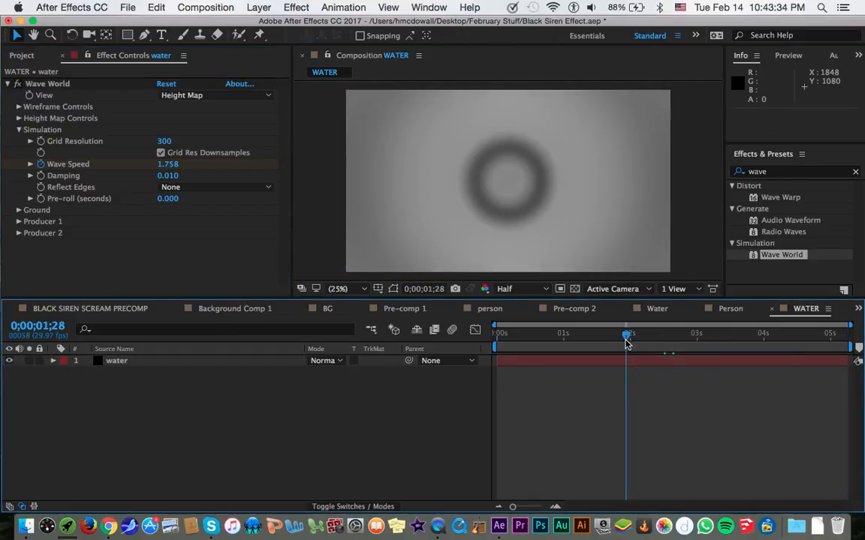
pyautogui.moveTo(627, 343); pyautogui.dragTo(559, 343)
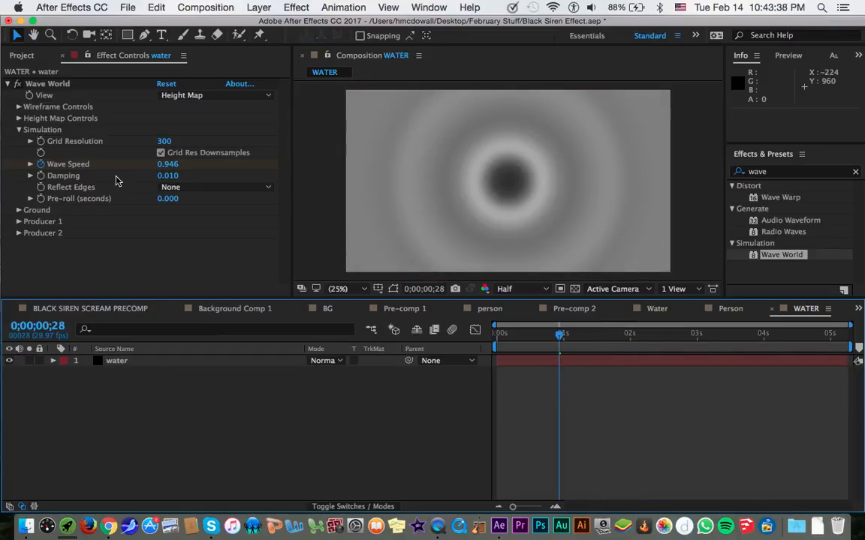
pyautogui.moveTo(166, 177); pyautogui.dragTo(191, 172)
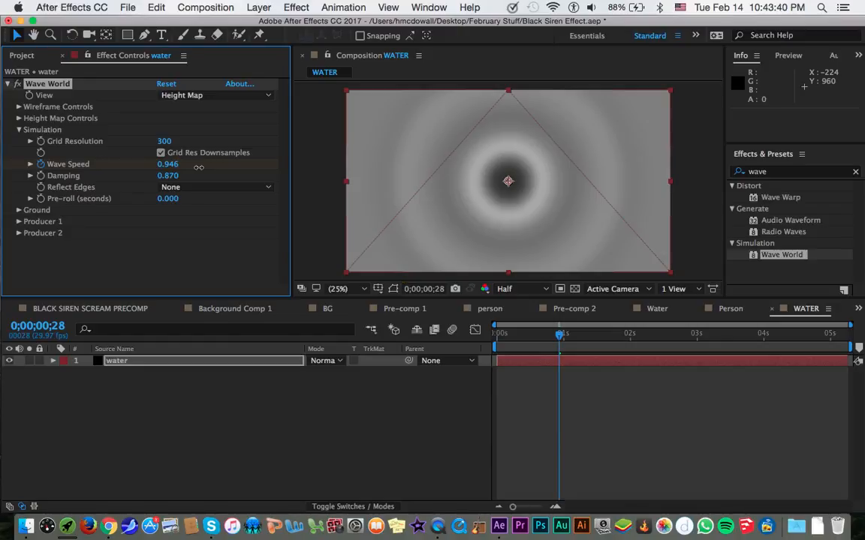
pyautogui.press('super+z')
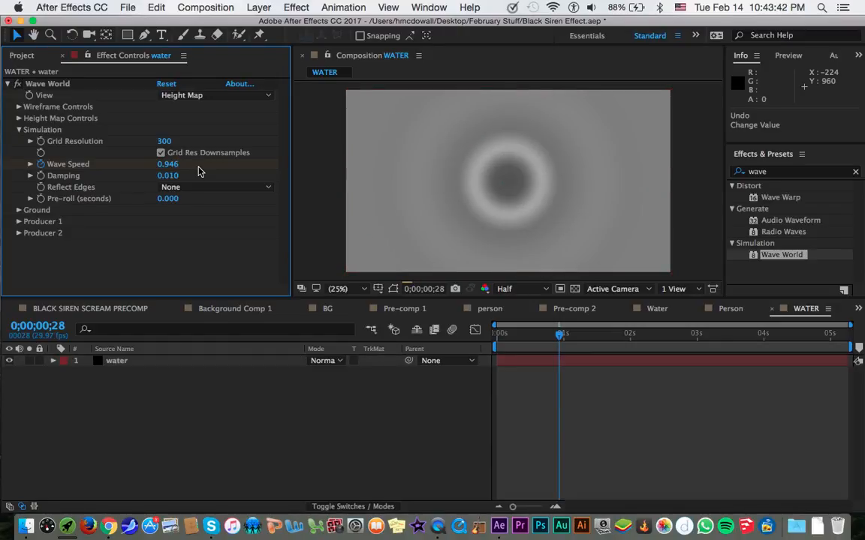
# Remove the Wave Speed keyframes and set Wave Speed to a constant 0.500.
pyautogui.click(672, 334)
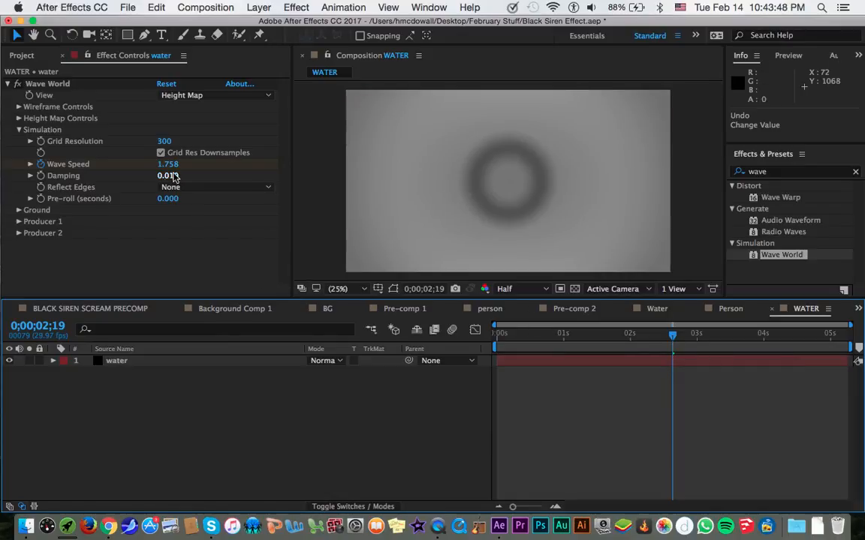
pyautogui.click(49, 175)
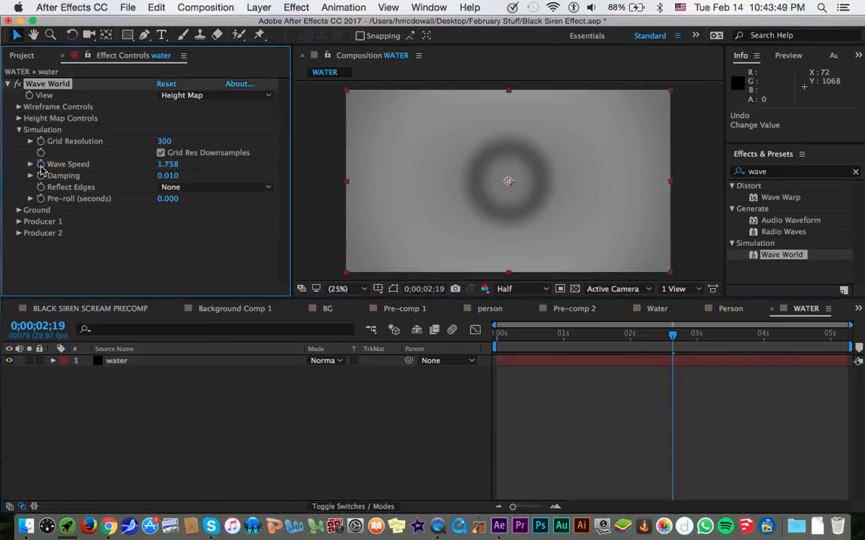
pyautogui.click(173, 165)
pyautogui.write('0.5')
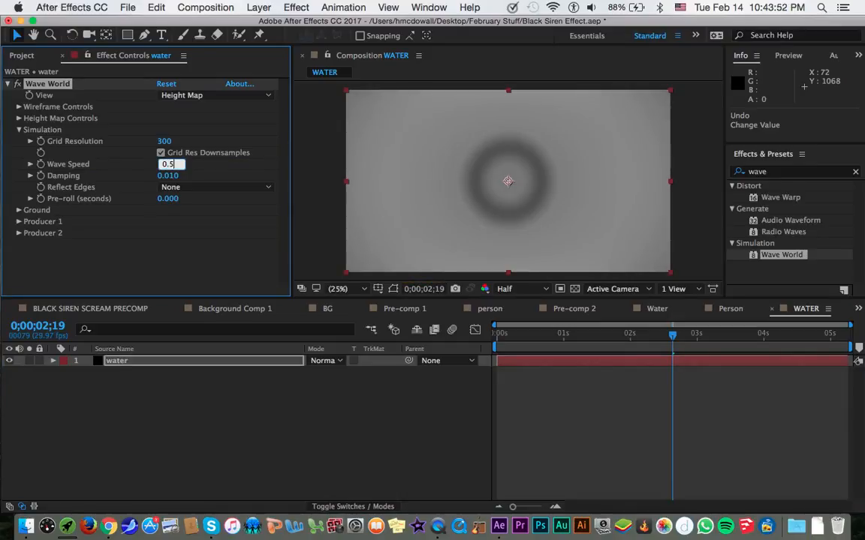
pyautogui.write('00')
pyautogui.press('Return')
# Show the Producer 1 settings and scrub the waves from the start to 0;00;00;11.
pyautogui.click(19, 211)
pyautogui.click(18, 212)
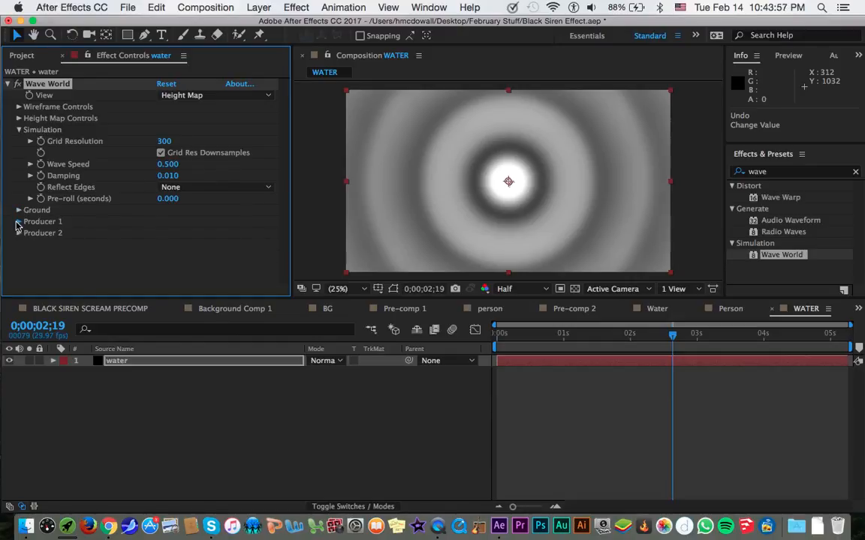
pyautogui.click(18, 222)
pyautogui.scroll(-1, 97, 246)
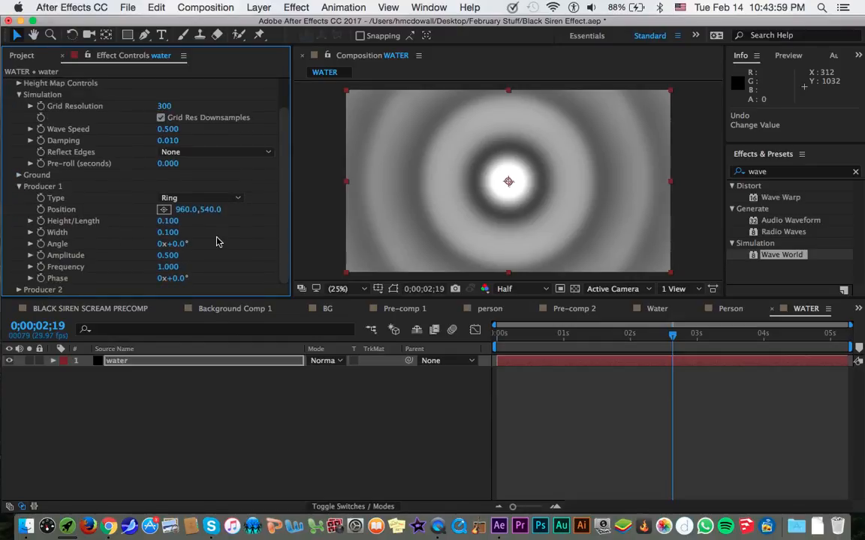
pyautogui.press('Home')
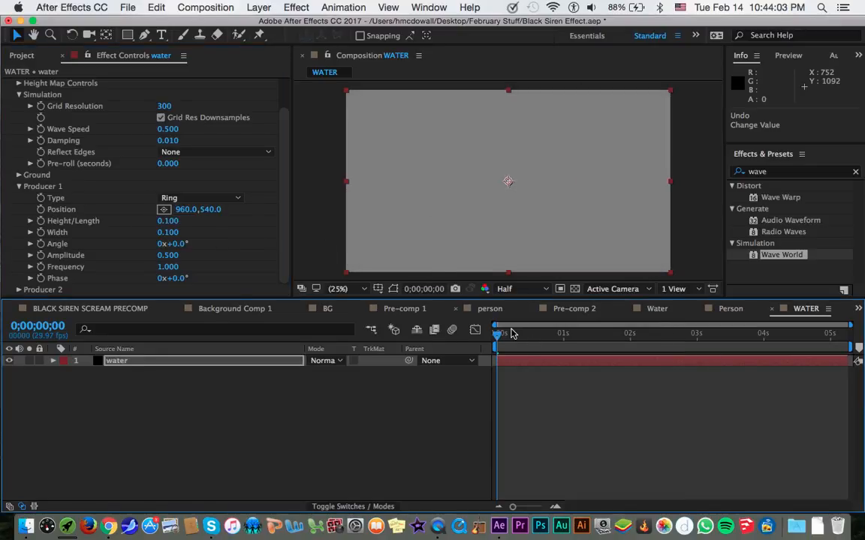
pyautogui.moveTo(563, 334); pyautogui.dragTo(519, 307)
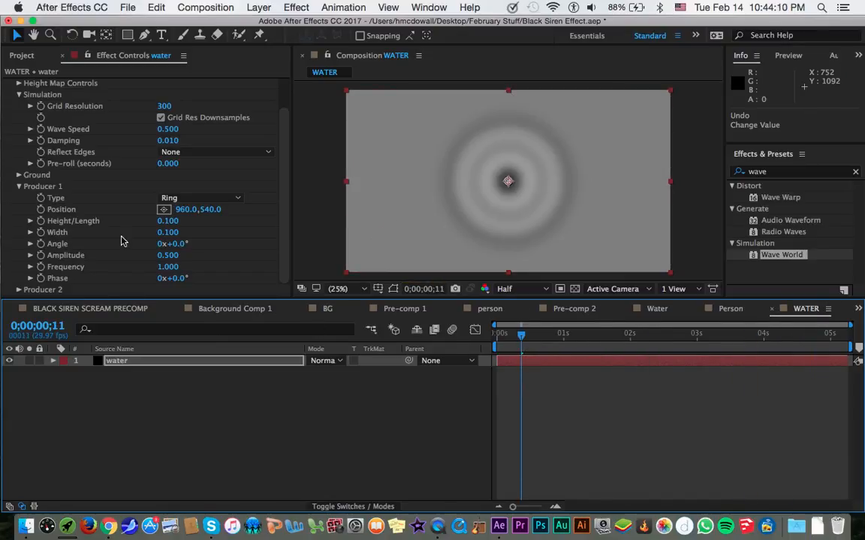
# Try a different Producer 1 ring size and a Phase of 0x+89.0°, undoing both changes.
pyautogui.moveTo(171, 228); pyautogui.dragTo(196, 230)
pyautogui.press('super+z')
pyautogui.moveTo(179, 279); pyautogui.dragTo(235, 273)
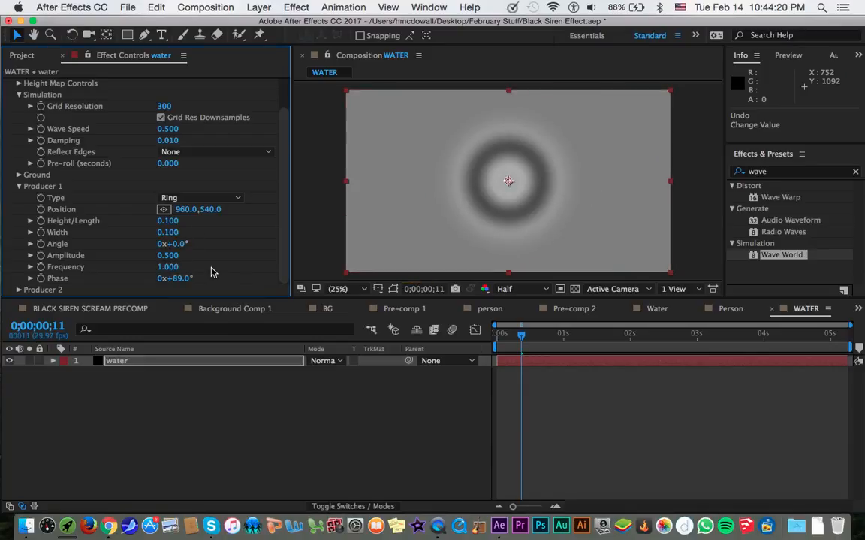
pyautogui.press('super+z')
# Set Producer 1's Frequency to 1.330, then try a different Angle and an Amplitude of 0.270, undoing those two.
pyautogui.moveTo(204, 266); pyautogui.dragTo(225, 271)
pyautogui.moveTo(185, 244); pyautogui.dragTo(240, 256)
pyautogui.press('super+z')
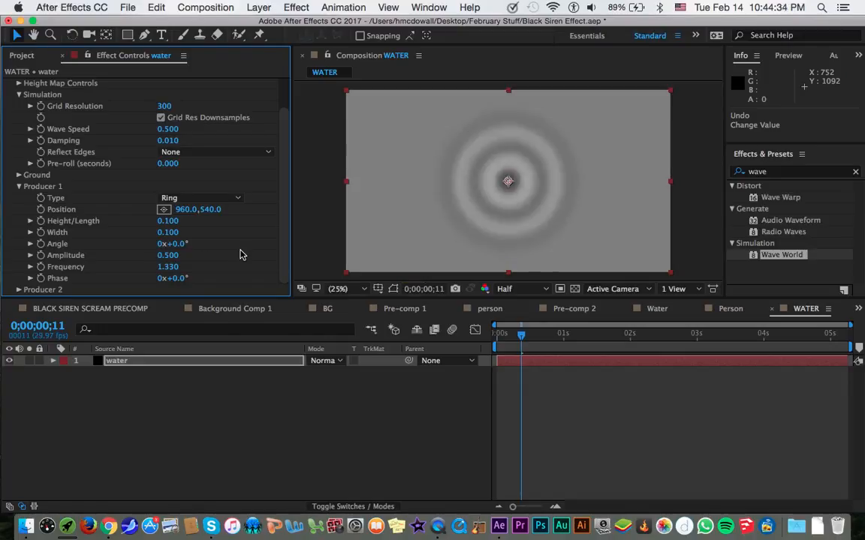
pyautogui.moveTo(180, 258); pyautogui.dragTo(156, 256)
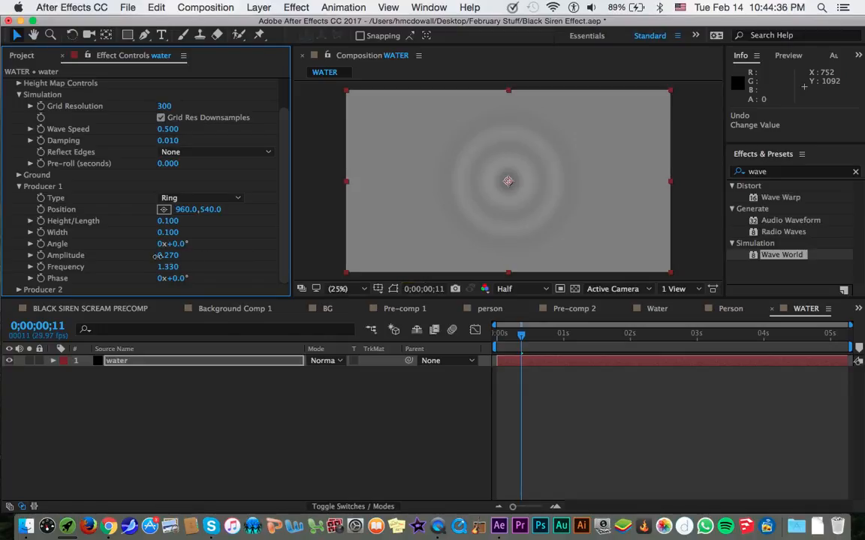
pyautogui.press('super+z')
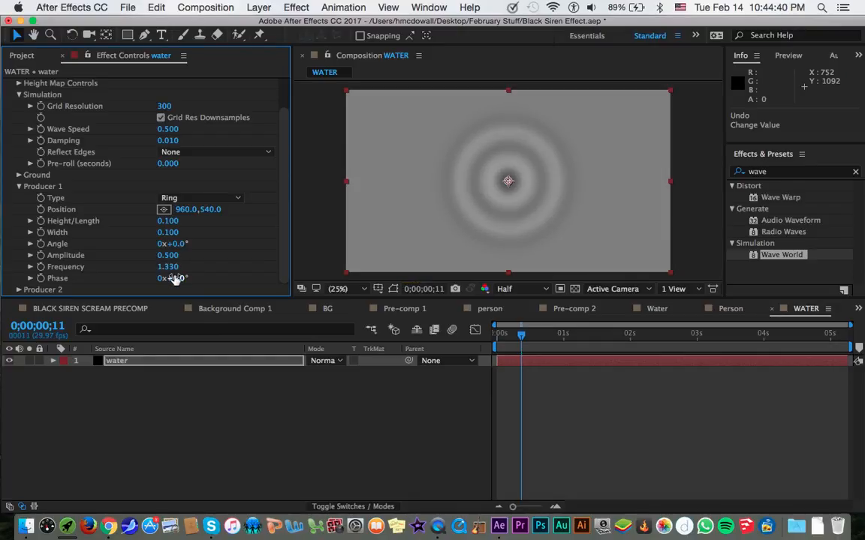
# Try a Producer 1 Phase of 0x+95.0°, undo it, and keyframe Phase at 0x+0.0° at 0;00;00;11, showing the keyframe in the timeline.
pyautogui.moveTo(173, 278); pyautogui.dragTo(233, 272)
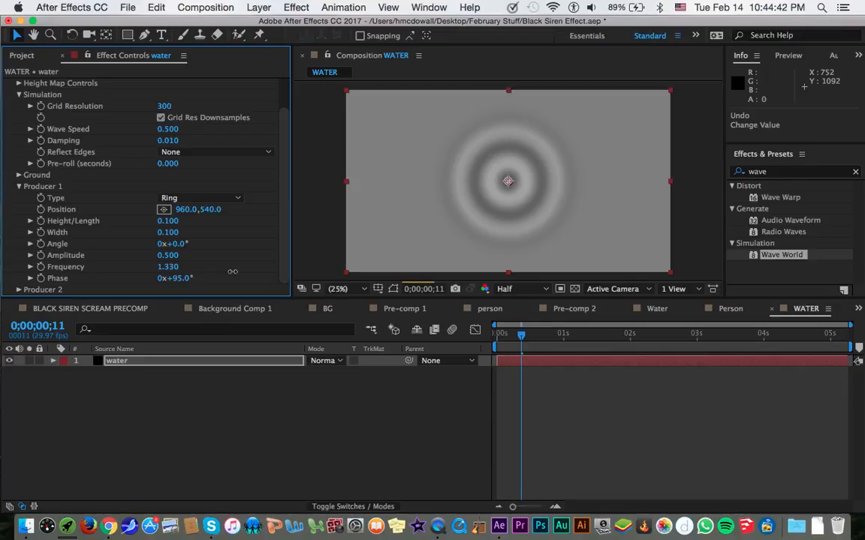
pyautogui.press('super+z')
pyautogui.click(40, 279)
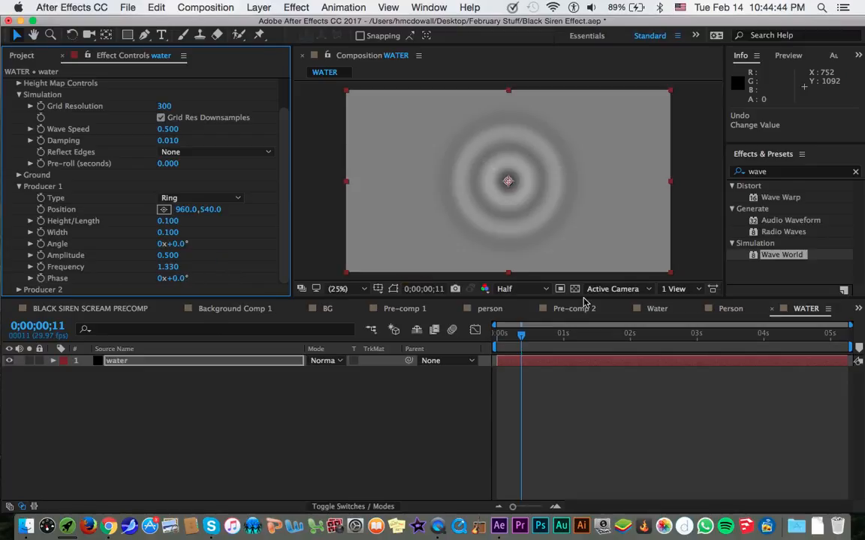
pyautogui.press('u')
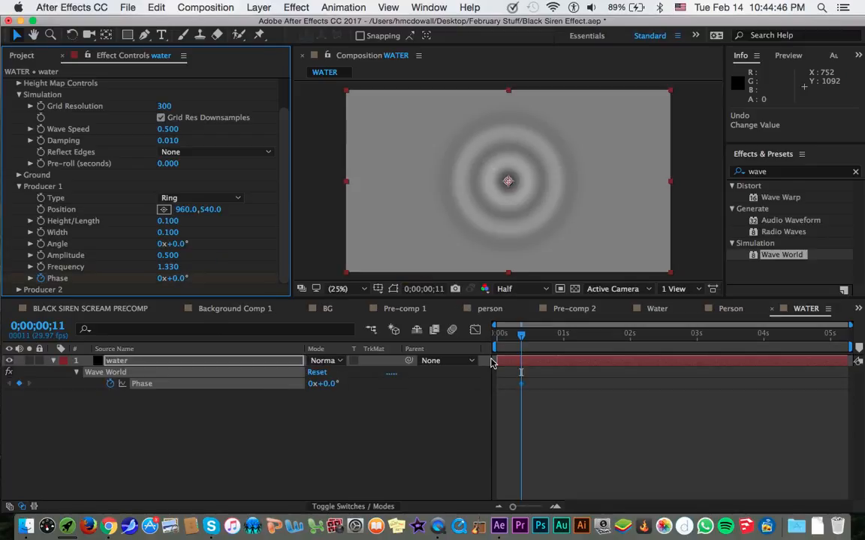
# Move the first Phase keyframe back to the layer's start and keyframe Phase at 0x+127.0° at 0;00;05;07, checking the waves in between.
pyautogui.moveTo(521, 384); pyautogui.dragTo(506, 381)
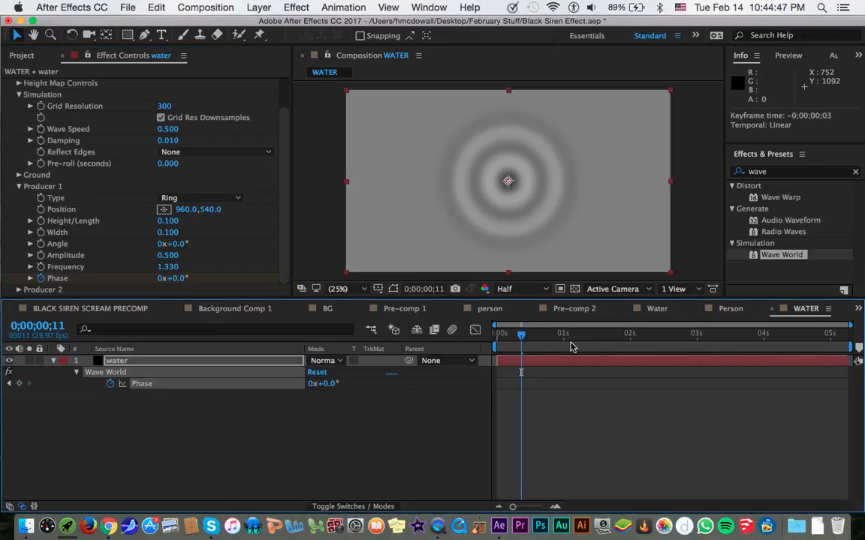
pyautogui.press('End')
pyautogui.moveTo(180, 280); pyautogui.dragTo(233, 273)
pyautogui.click(175, 279)
pyautogui.write('127')
pyautogui.press('Return')
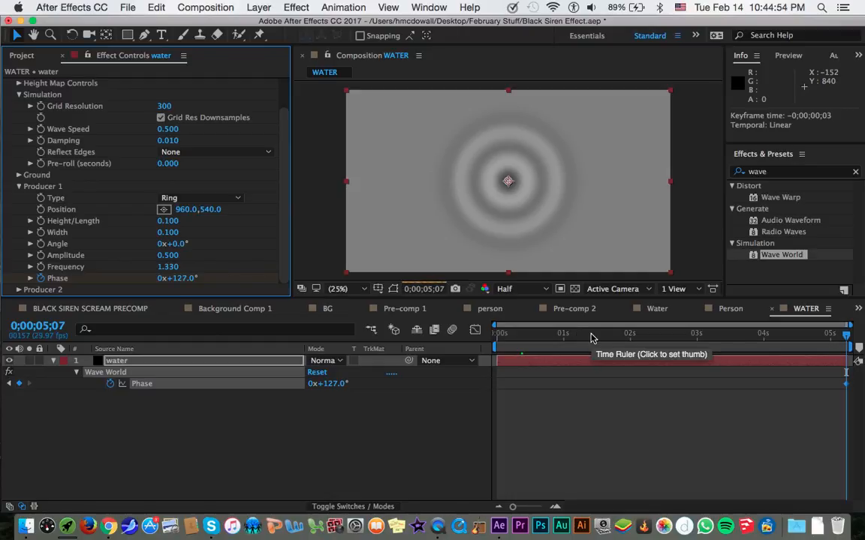
pyautogui.click(672, 337)
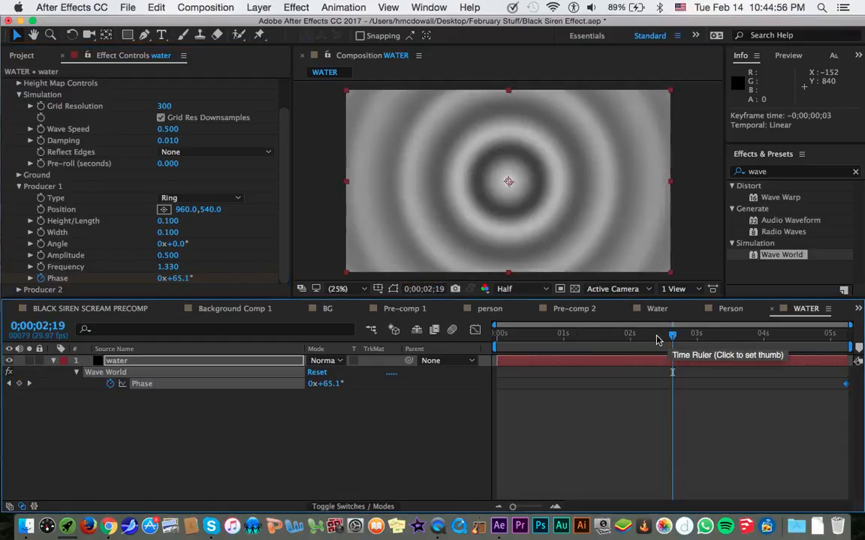
pyautogui.click(614, 349)
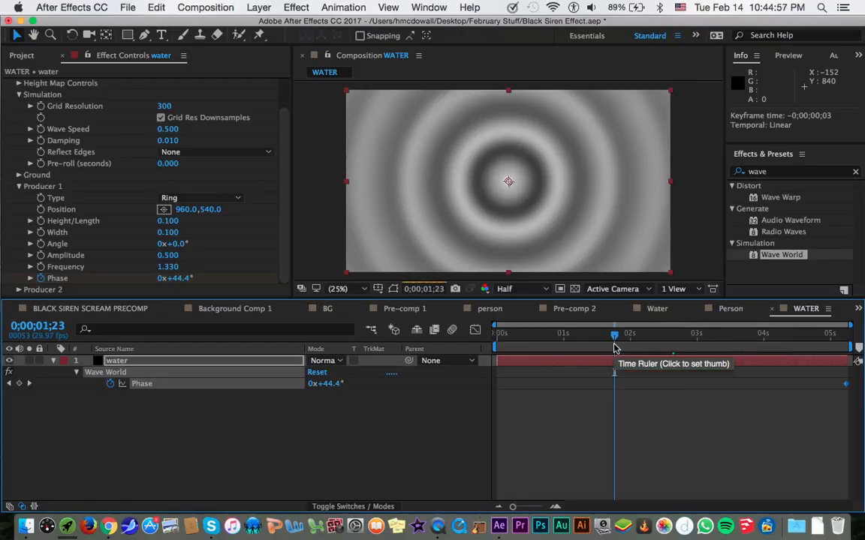
# Collapse the water layer's properties and duplicate the layer in the WATER composition.
pyautogui.click(60, 361)
pyautogui.click(122, 362)
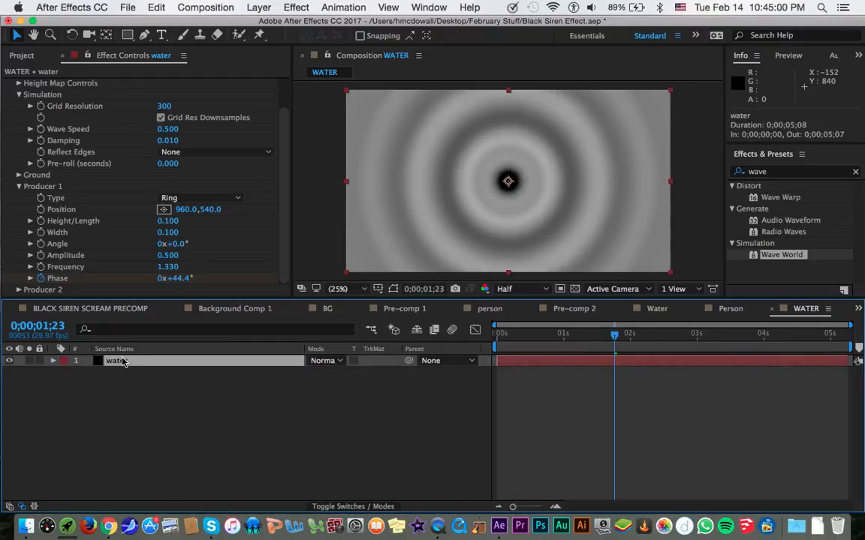
pyautogui.press('super+d')
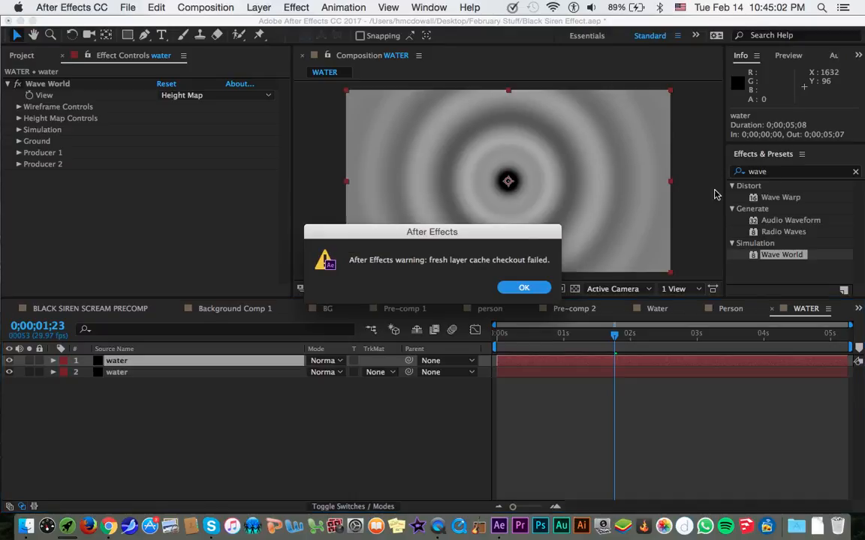
pyautogui.click(524, 288)
# Apply Find Edges with Invert enabled to the upper water layer and set its blending mode to Screen.
pyautogui.doubleClick(792, 171)
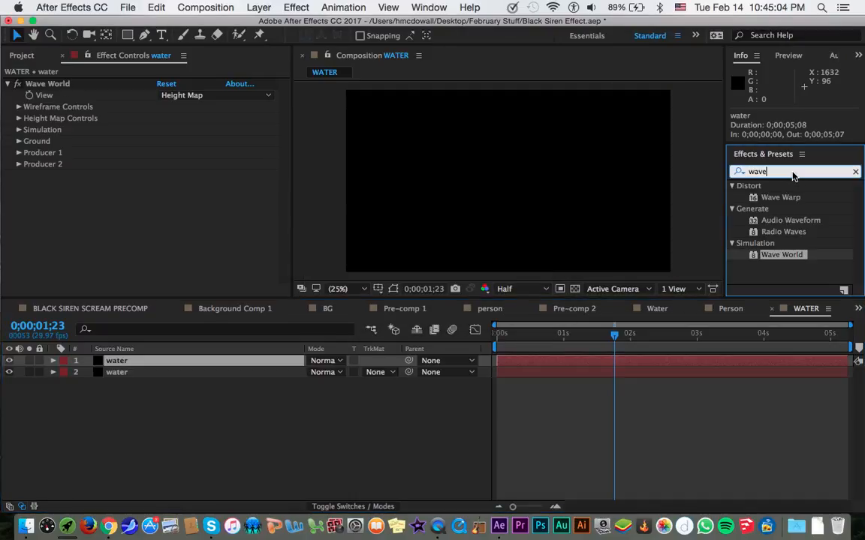
pyautogui.write('find ed')
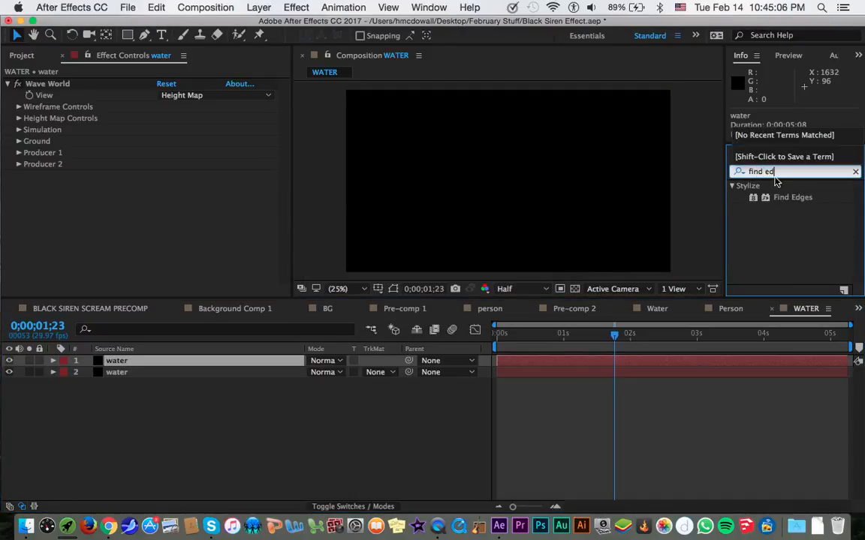
pyautogui.doubleClick(788, 198)
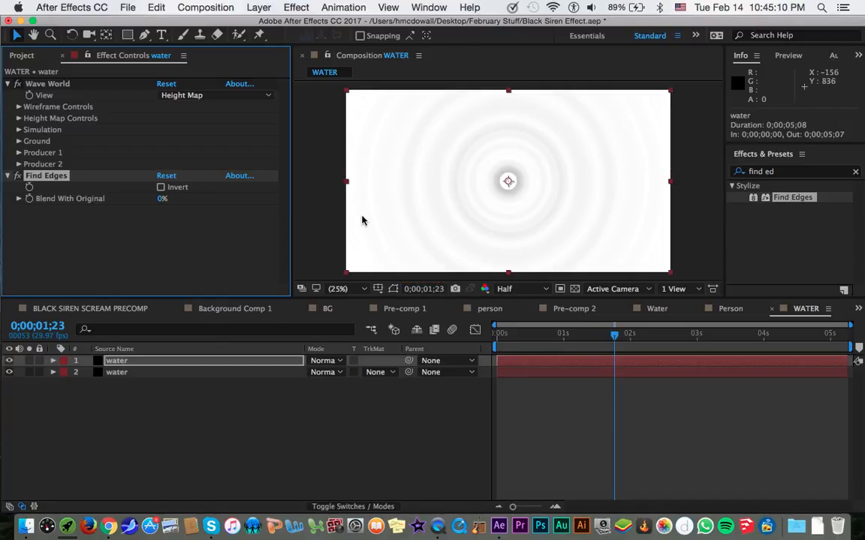
pyautogui.click(161, 187)
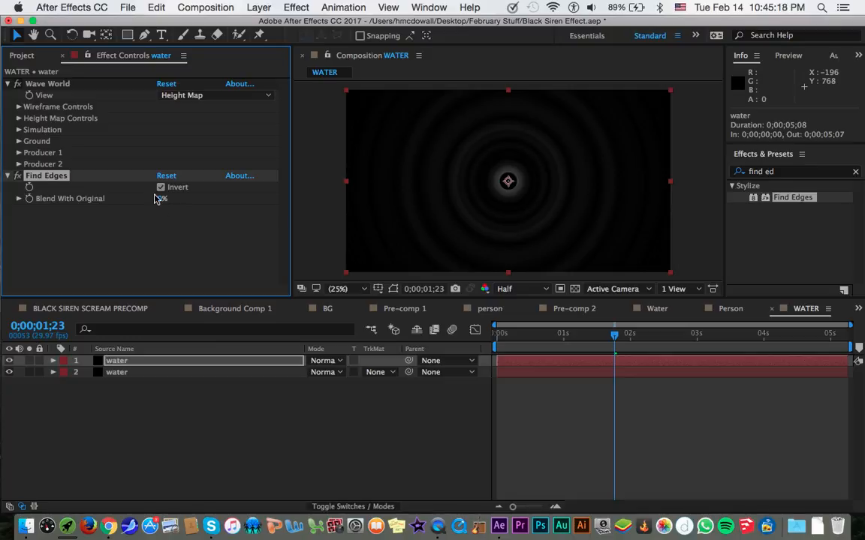
pyautogui.click(323, 361)
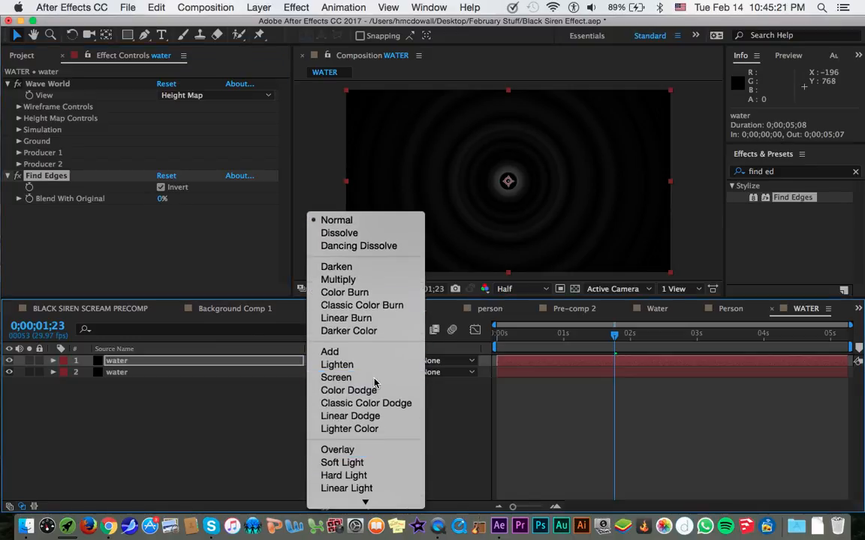
pyautogui.click(374, 380)
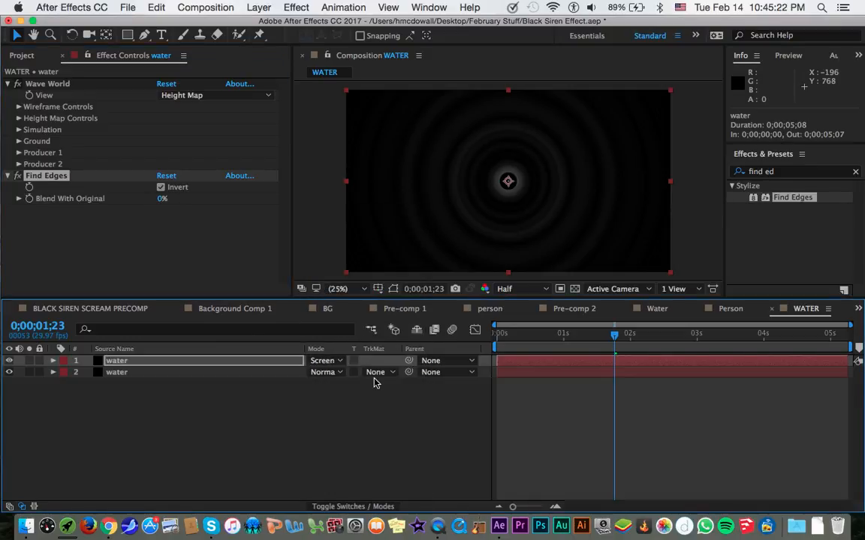
# Compare the ripples with the upper water layer's Find Edges Invert and its visibility switched off and on.
pyautogui.click(19, 86)
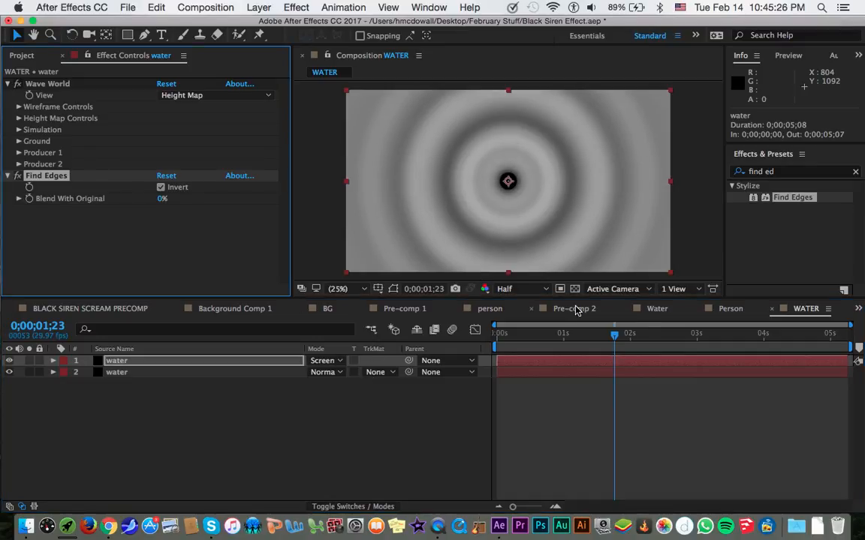
pyautogui.click(652, 309)
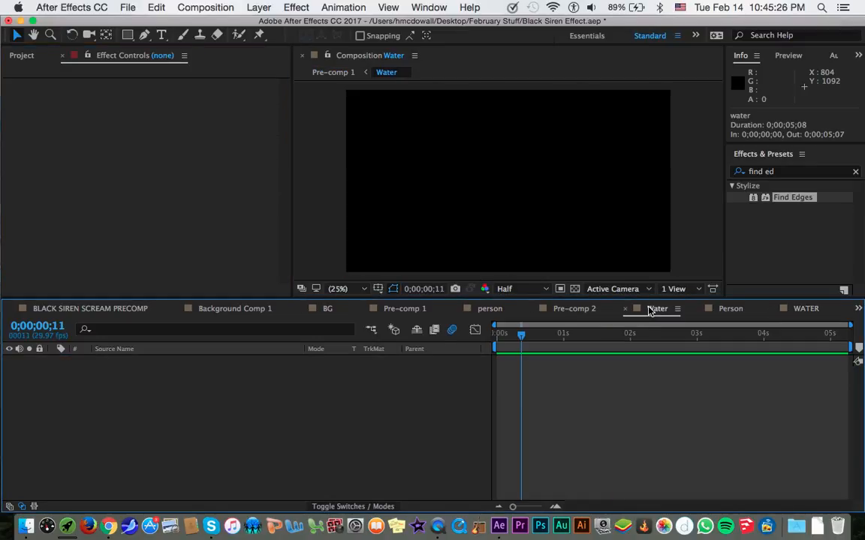
pyautogui.click(805, 308)
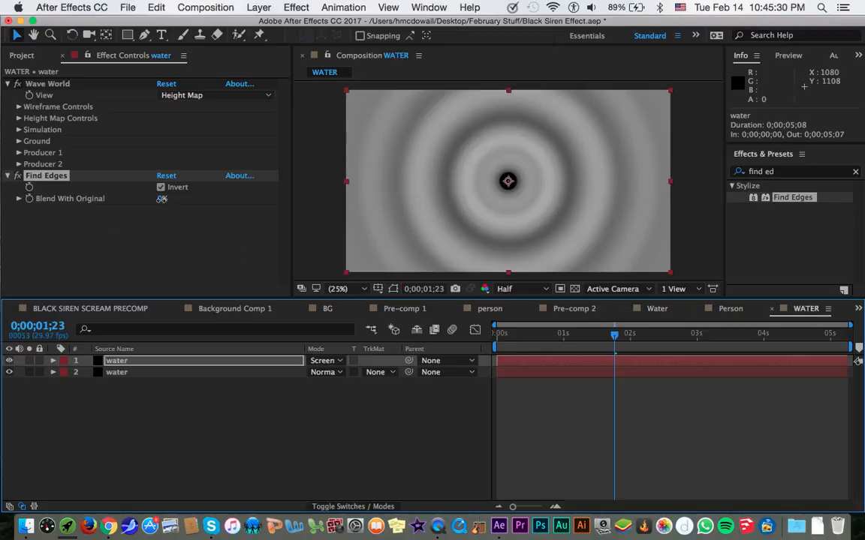
pyautogui.click(110, 218)
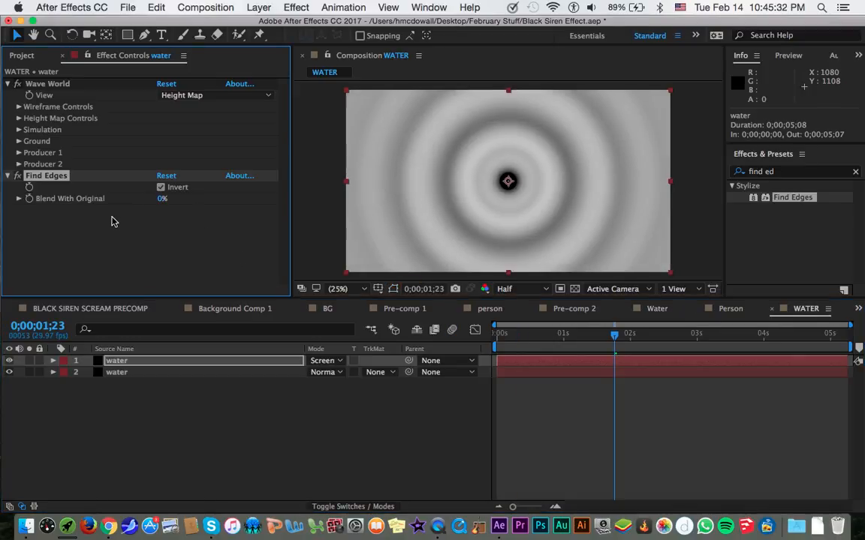
pyautogui.click(160, 187)
pyautogui.click(160, 188)
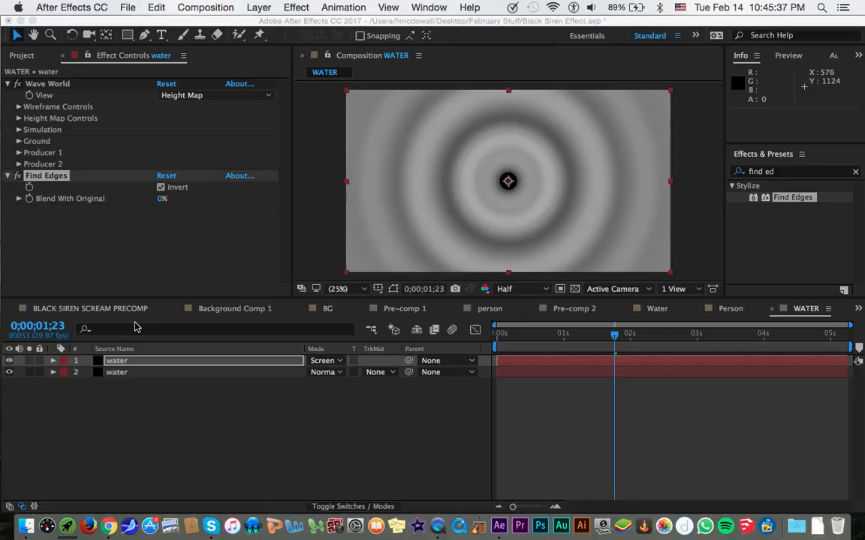
pyautogui.click(9, 361)
pyautogui.click(10, 362)
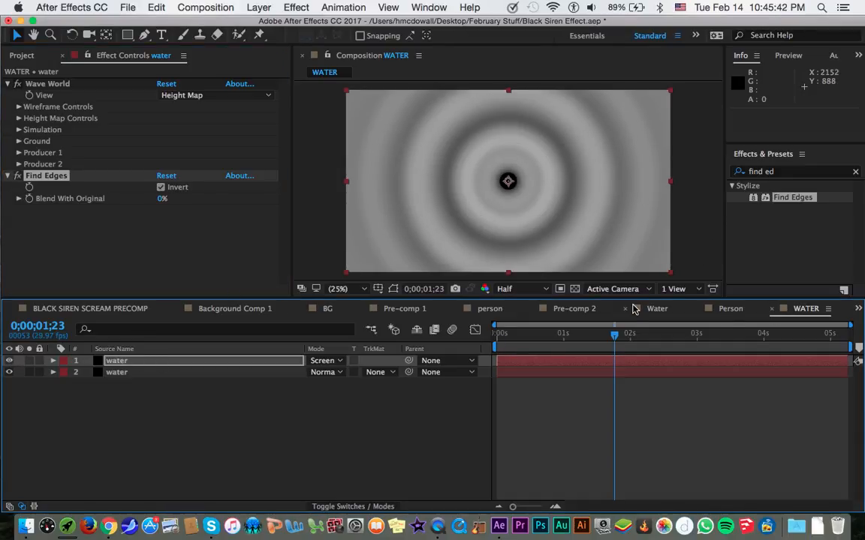
# Add the WATER composition to BLACK SIREN SCREAM PRECOMP between the Person and Echo effect layers.
pyautogui.click(116, 309)
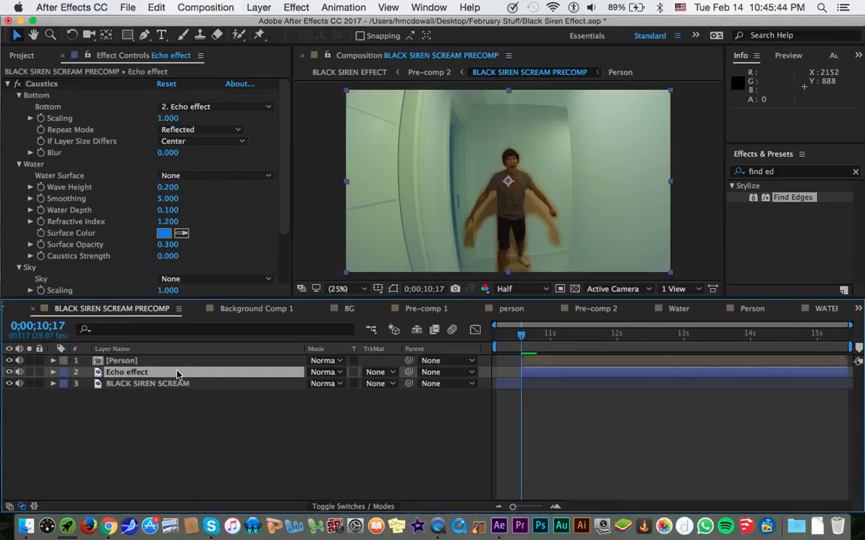
pyautogui.click(33, 55)
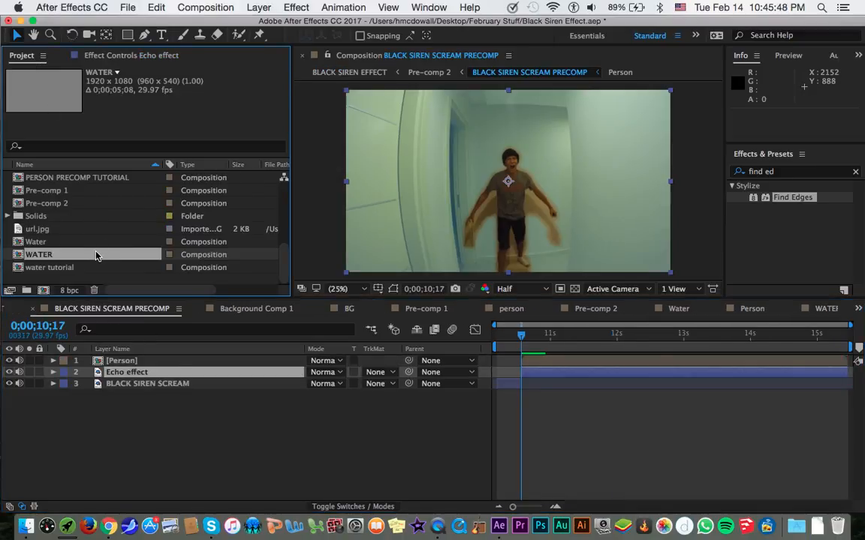
pyautogui.moveTo(96, 256); pyautogui.dragTo(133, 367)
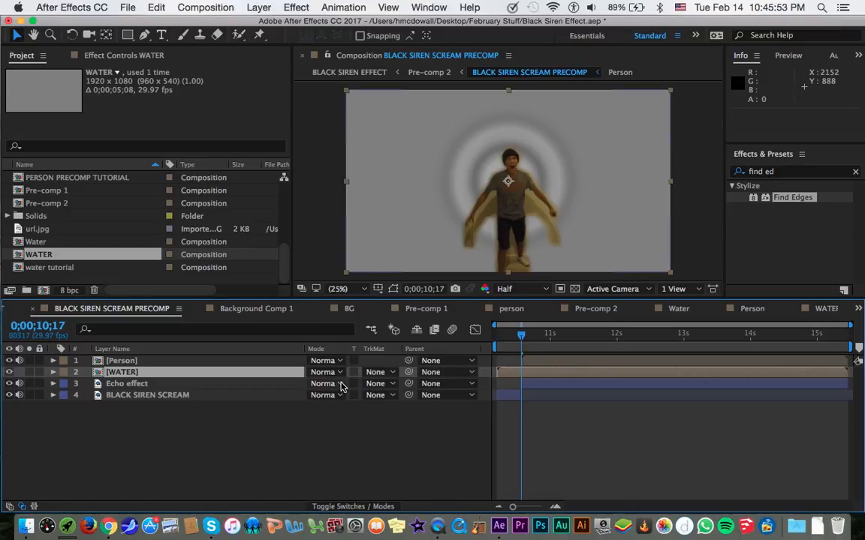
# Set the Water Surface of the Echo effect layer's Caustics to the WATER layer.
pyautogui.click(201, 383)
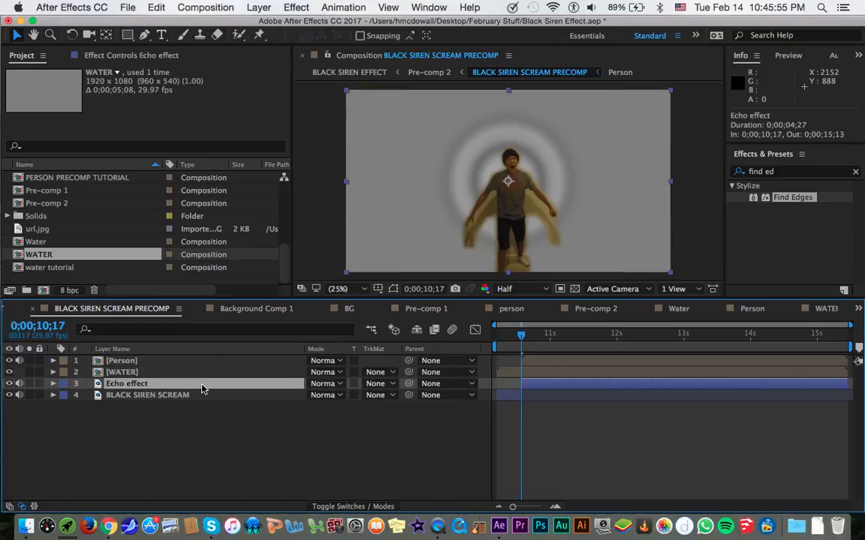
pyautogui.click(144, 60)
pyautogui.click(180, 175)
pyautogui.click(211, 224)
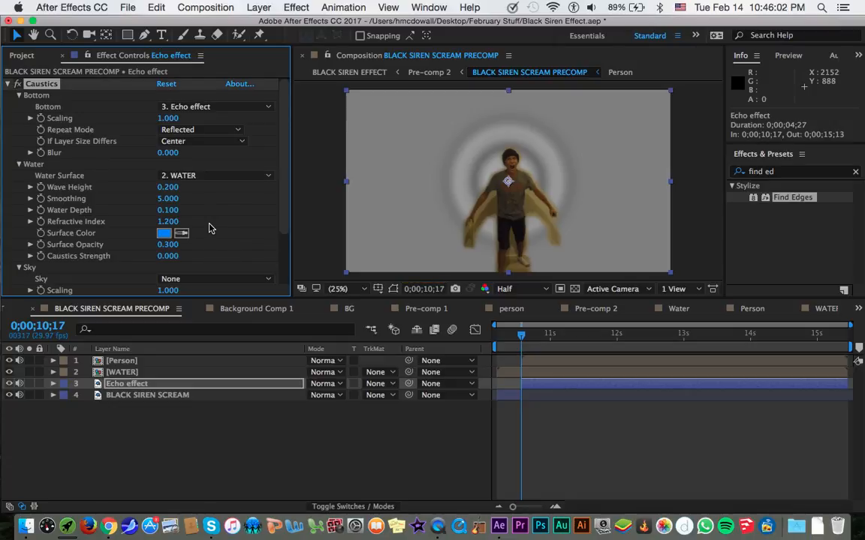
pyautogui.scroll(-3, 210, 229)
pyautogui.click(222, 210)
pyautogui.click(234, 189)
# Set the WATER layer's blending mode to Screen, trying Add as an alternative.
pyautogui.click(307, 373)
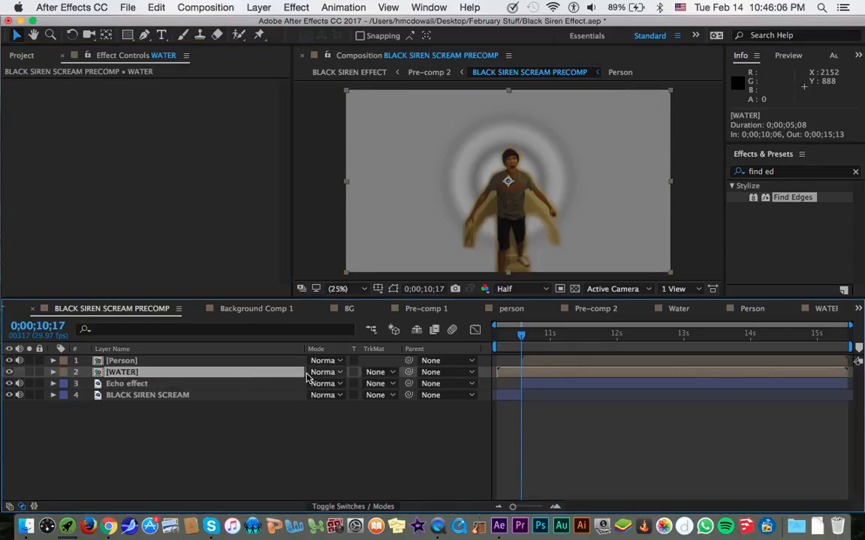
pyautogui.click(323, 373)
pyautogui.click(375, 465)
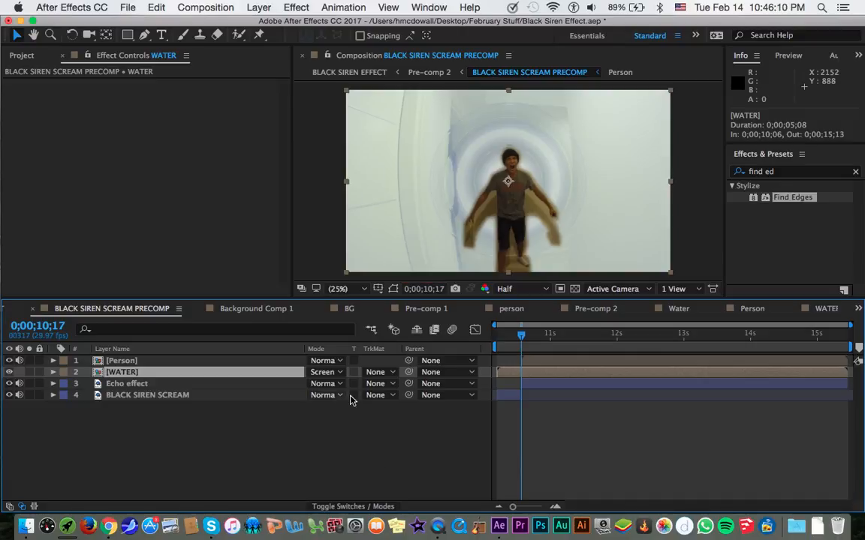
pyautogui.click(324, 373)
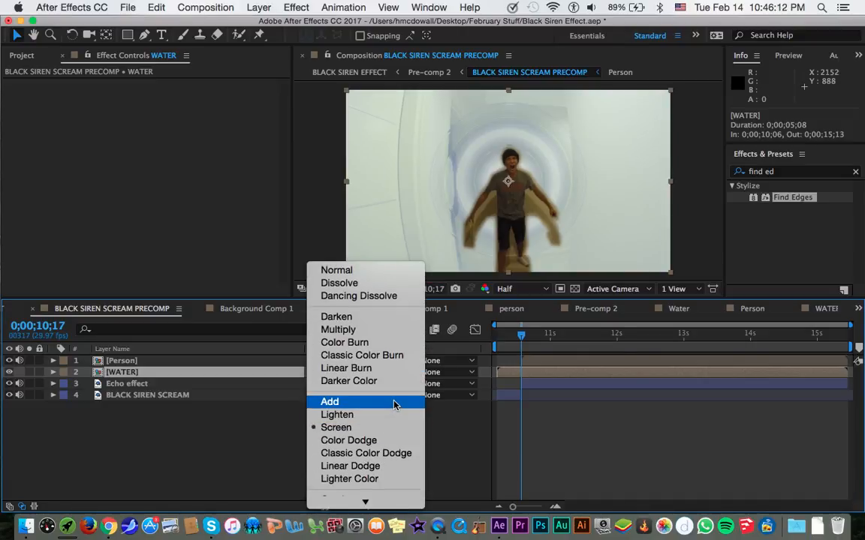
pyautogui.click(394, 403)
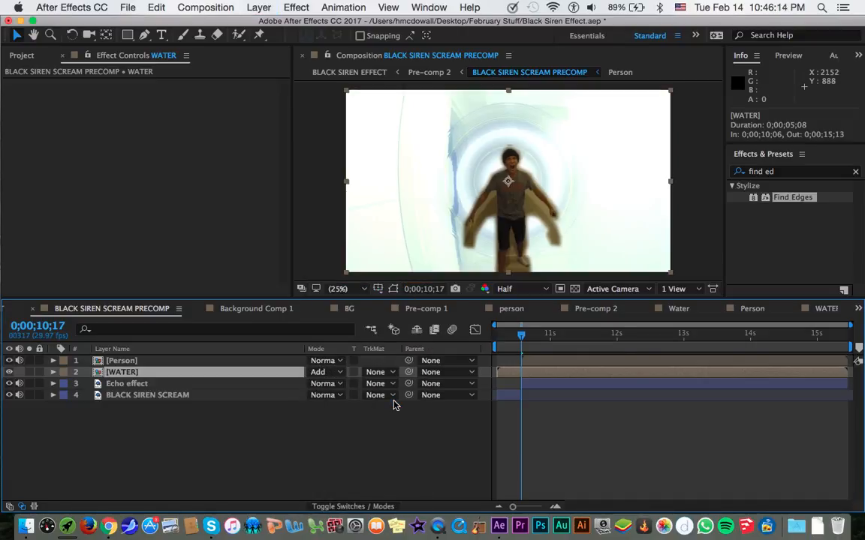
pyautogui.click(324, 372)
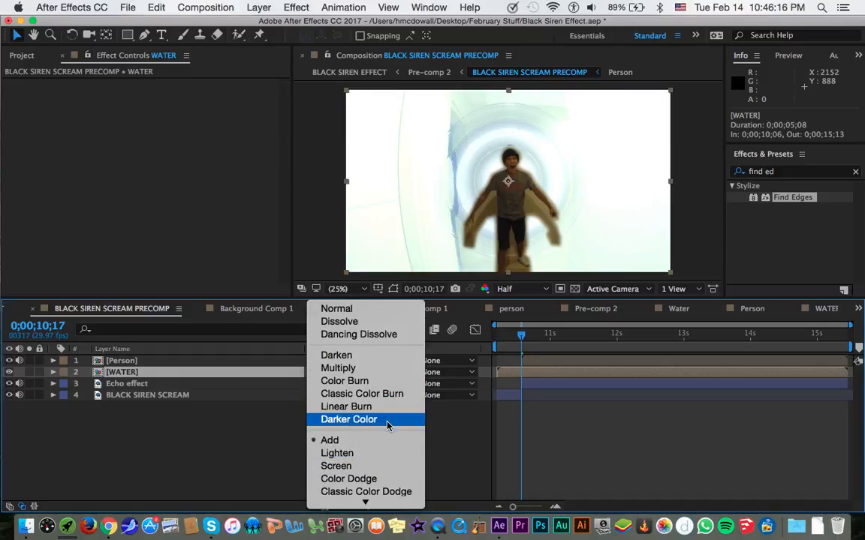
pyautogui.click(384, 466)
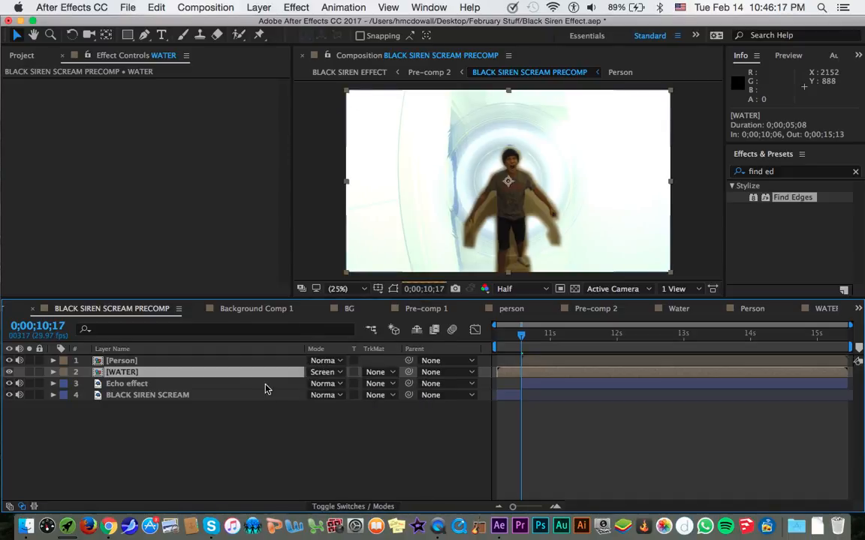
# Change the Caustics Surface Color on the Echo effect layer from blue to a very light grey.
pyautogui.click(264, 385)
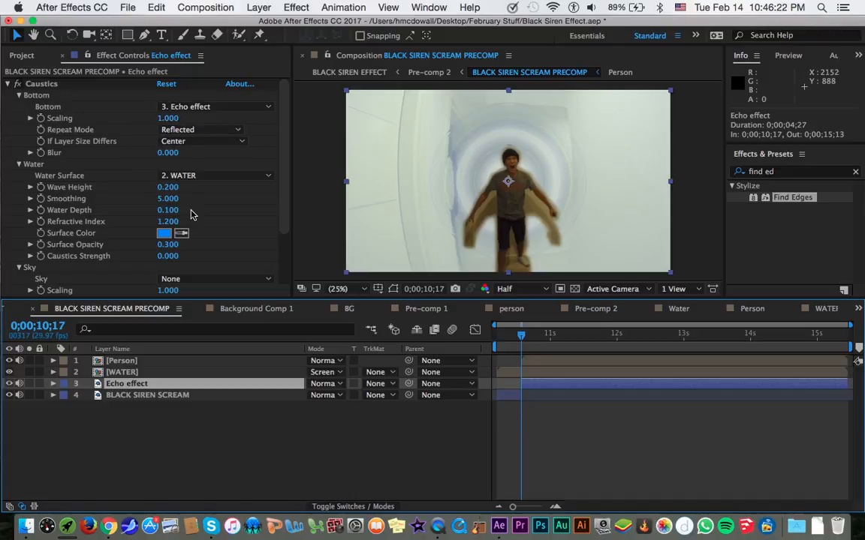
pyautogui.scroll(-1, 191, 215)
pyautogui.click(164, 214)
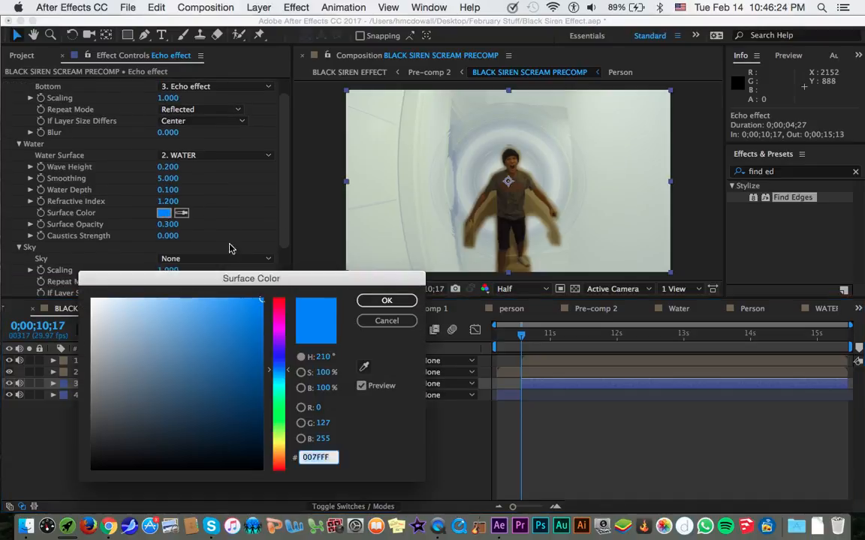
pyautogui.moveTo(156, 329); pyautogui.dragTo(90, 324)
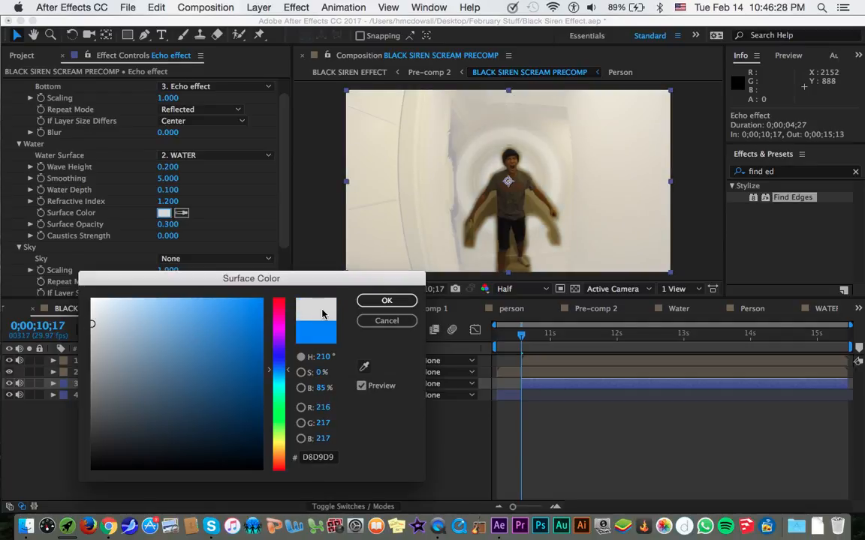
pyautogui.click(175, 332)
pyautogui.moveTo(174, 332); pyautogui.dragTo(92, 318)
pyautogui.click(383, 301)
pyautogui.click(268, 209)
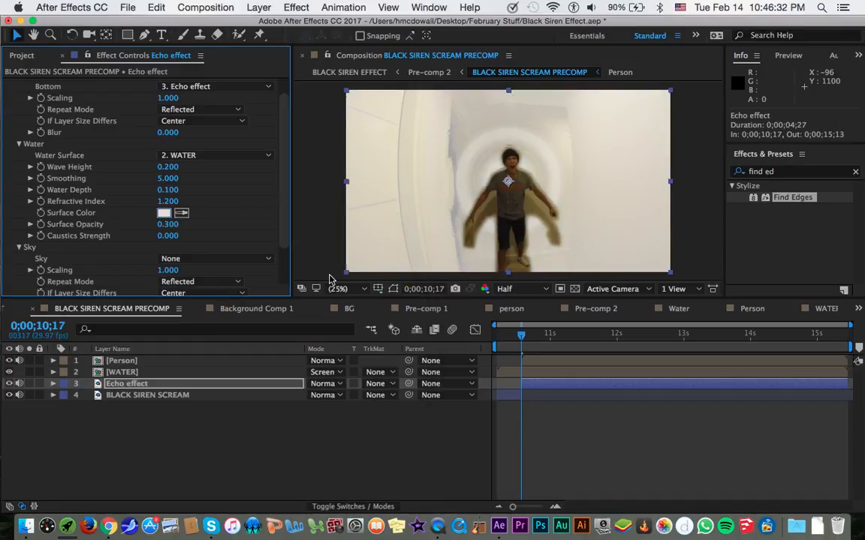
# Review the Sky, Lighting and Bottom options of the Caustics effect on the Echo effect layer.
pyautogui.scroll(-3, 230, 212)
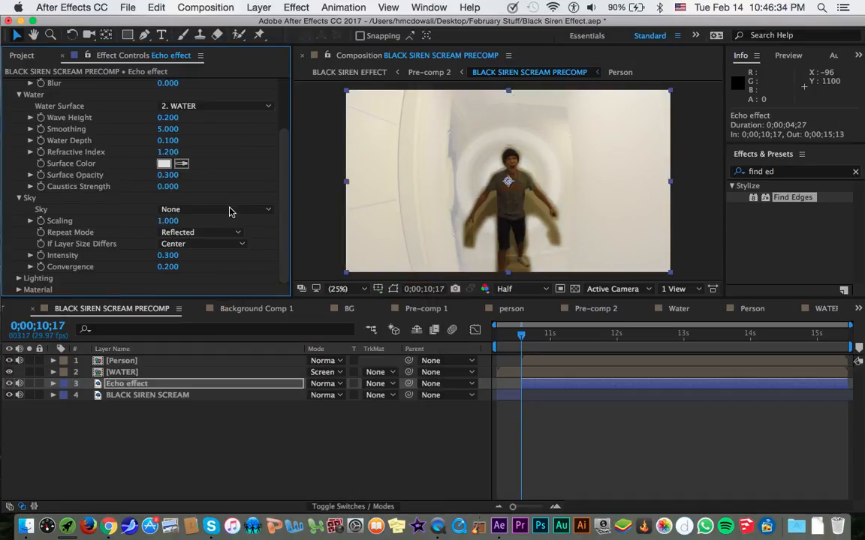
pyautogui.click(19, 279)
pyautogui.scroll(-4, 90, 259)
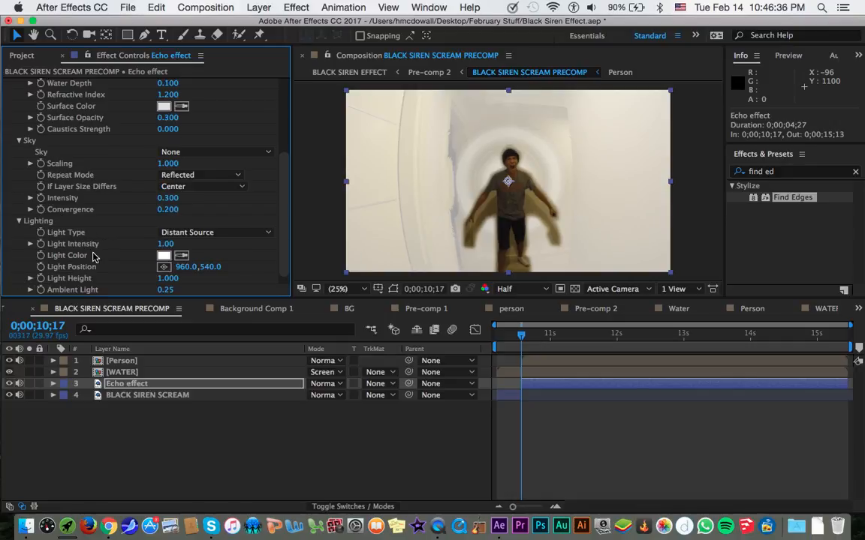
pyautogui.click(185, 224)
pyautogui.click(127, 229)
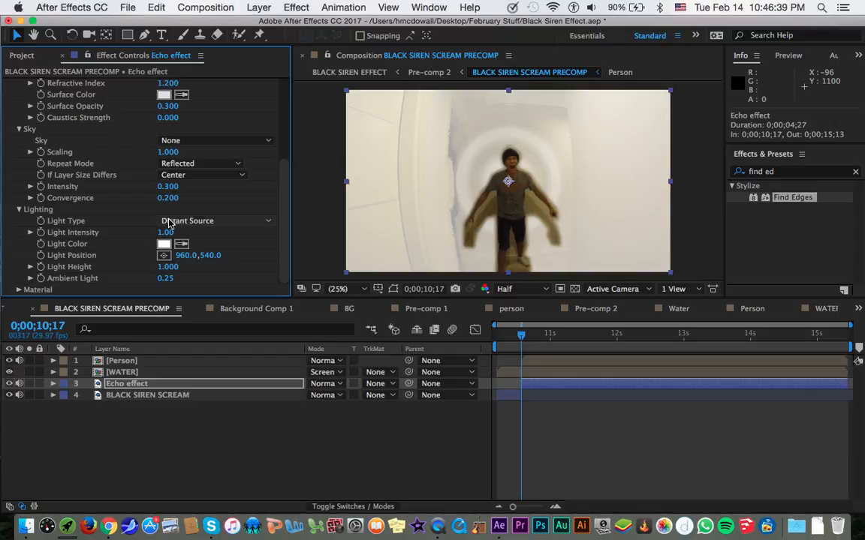
pyautogui.scroll(5, 138, 228)
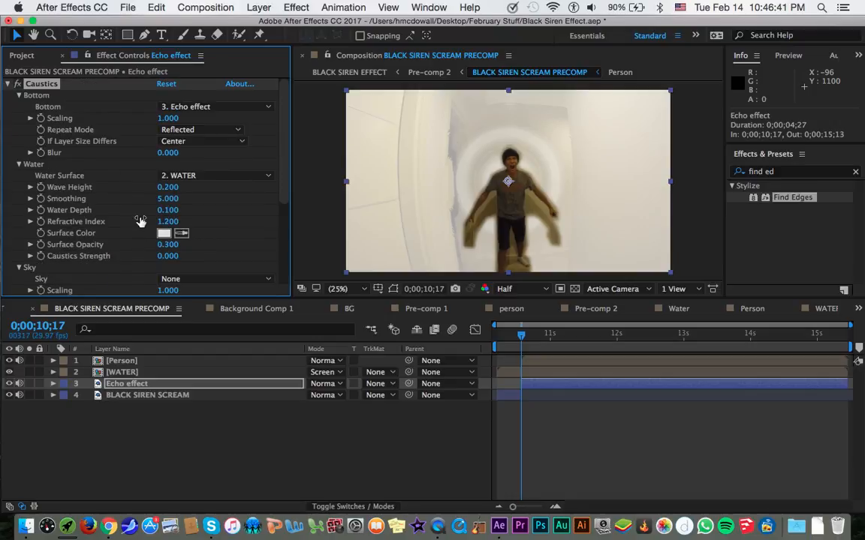
pyautogui.click(186, 130)
pyautogui.click(129, 141)
pyautogui.click(174, 141)
pyautogui.click(130, 150)
pyautogui.click(184, 107)
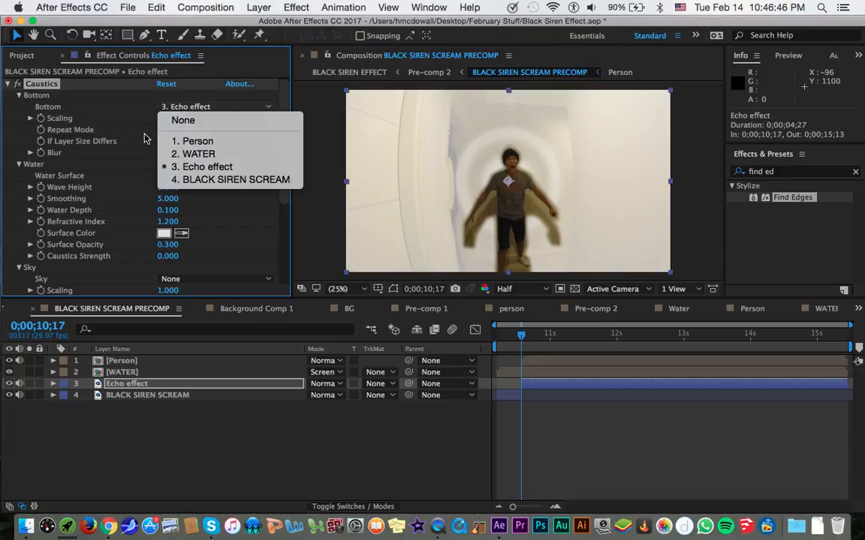
pyautogui.click(173, 169)
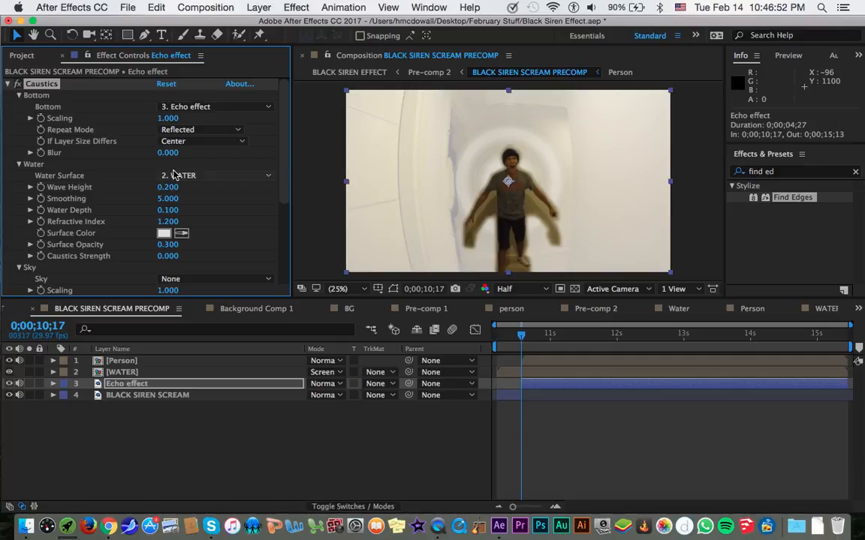
pyautogui.click(239, 110)
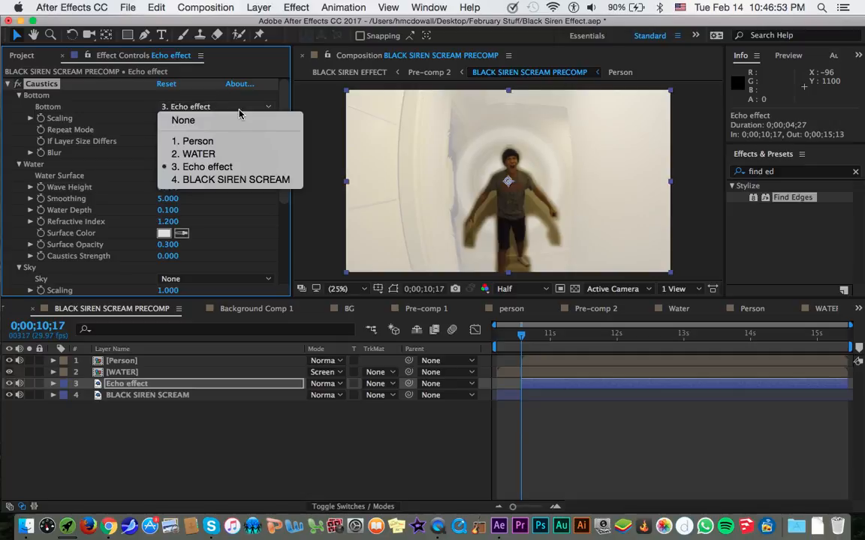
pyautogui.click(128, 151)
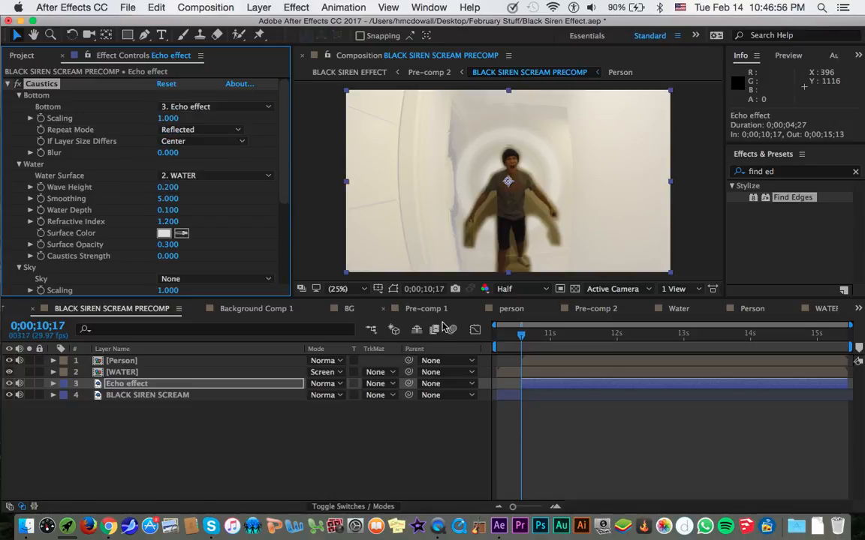
# Look through the other open compositions for the reference Caustics setup in Pre-comp 1 and return to BLACK SIREN SCREAM PRECOMP.
pyautogui.click(413, 309)
pyautogui.click(353, 308)
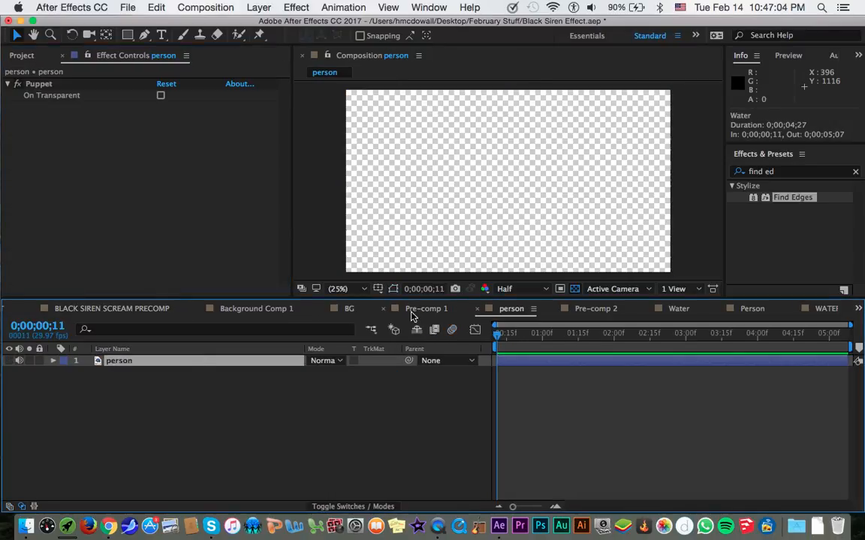
pyautogui.click(411, 310)
pyautogui.click(349, 308)
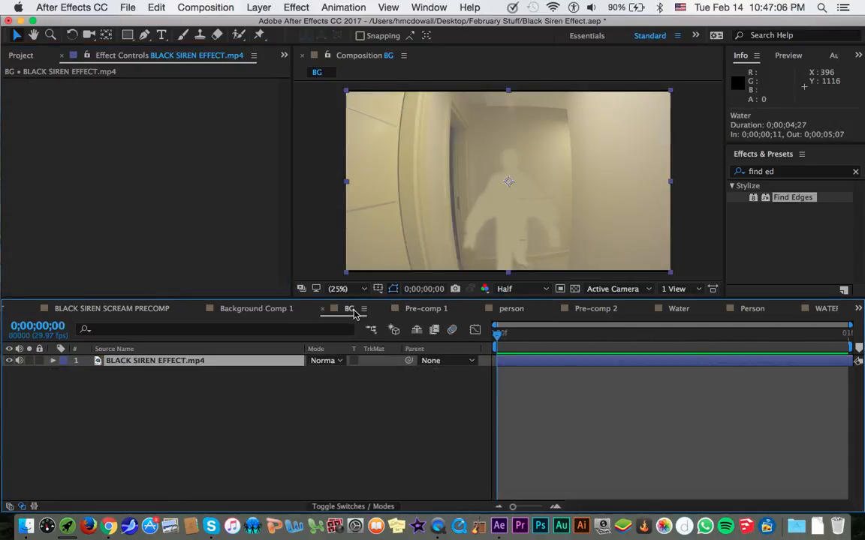
pyautogui.click(252, 309)
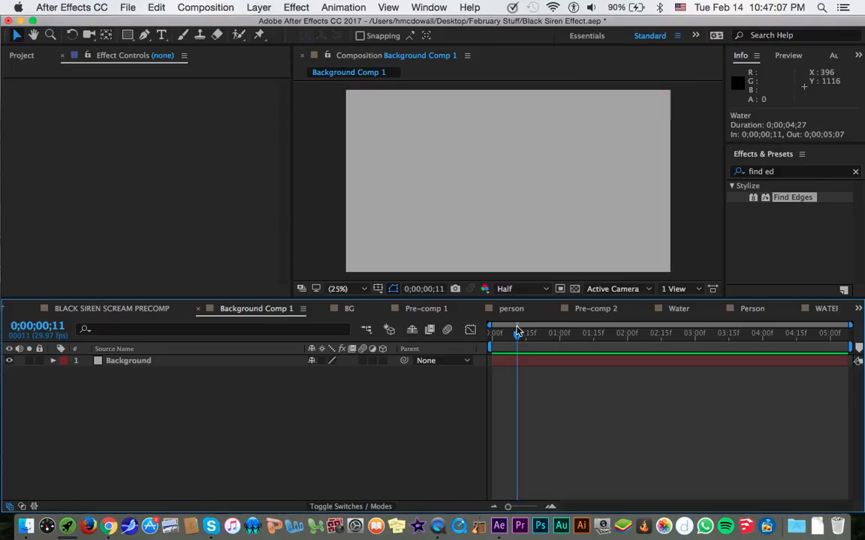
pyautogui.click(679, 308)
pyautogui.click(856, 310)
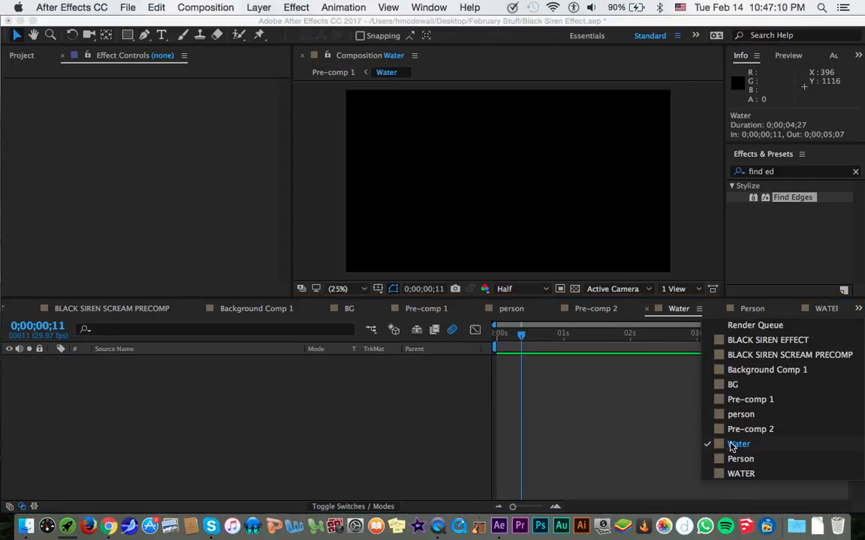
pyautogui.click(767, 394)
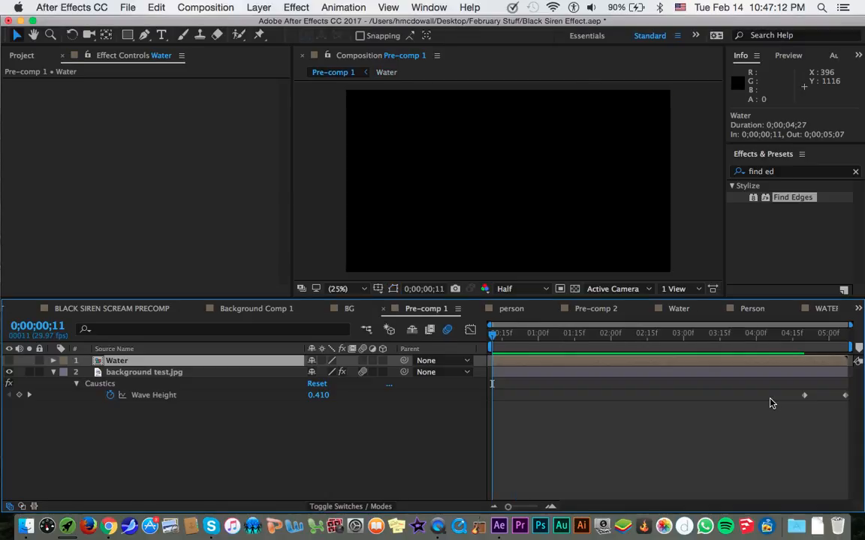
pyautogui.click(128, 310)
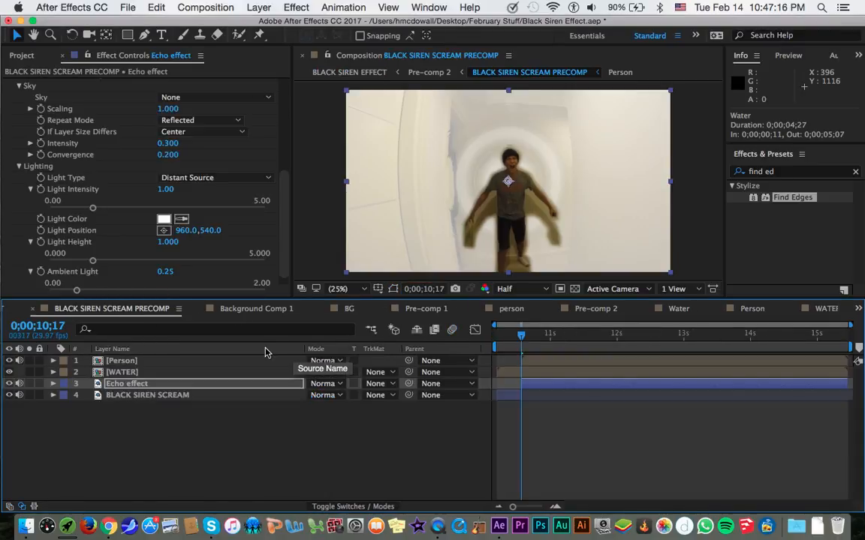
# Try a Caustics Surface Opacity of 0.000 on the Echo effect layer, preview it at 0;00;12;20 and 0;00;14;07, and undo it.
pyautogui.scroll(5, 132, 217)
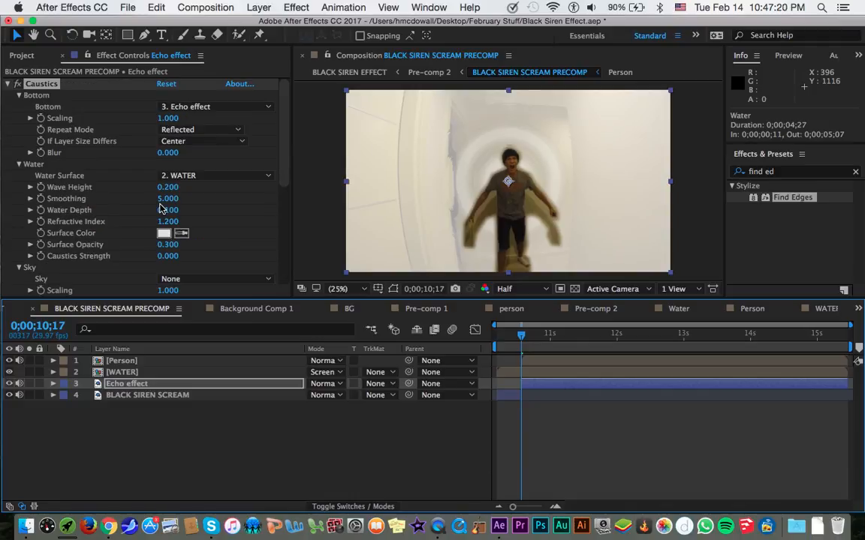
pyautogui.moveTo(168, 247); pyautogui.dragTo(136, 252)
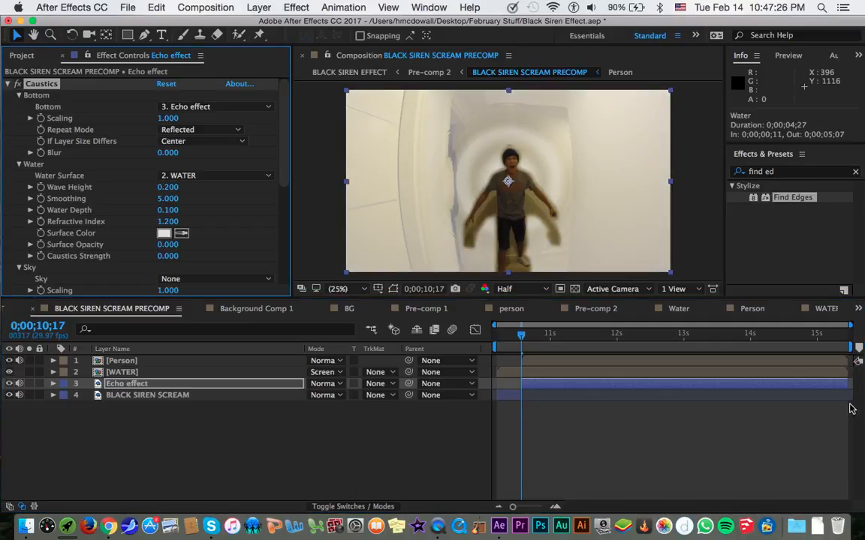
pyautogui.click(662, 336)
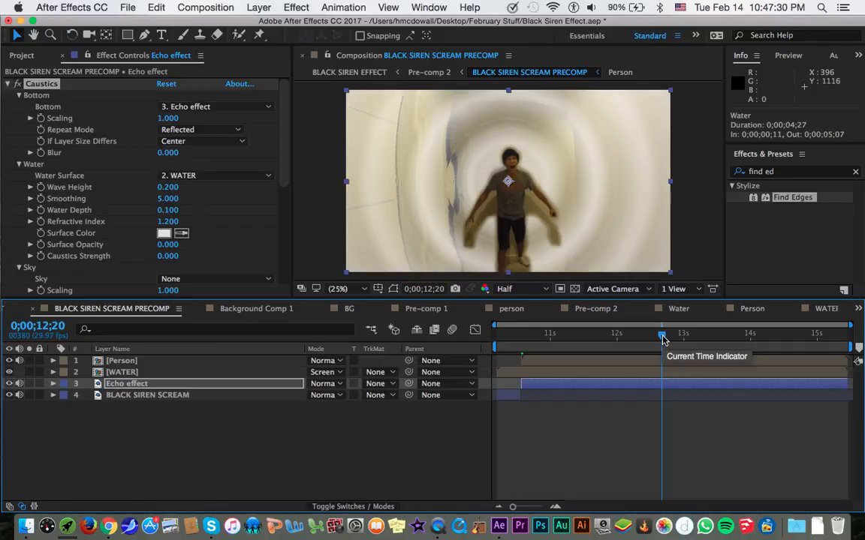
pyautogui.moveTo(724, 336); pyautogui.dragTo(766, 336)
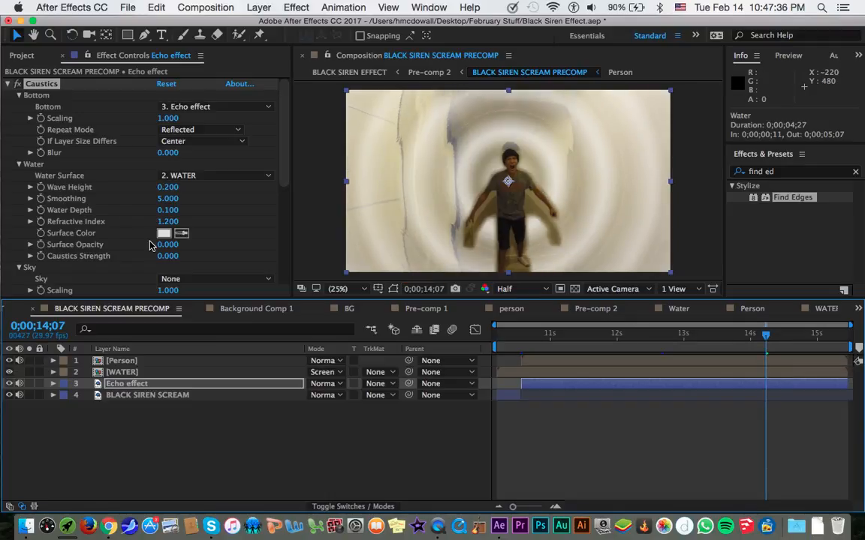
pyautogui.press('super+z')
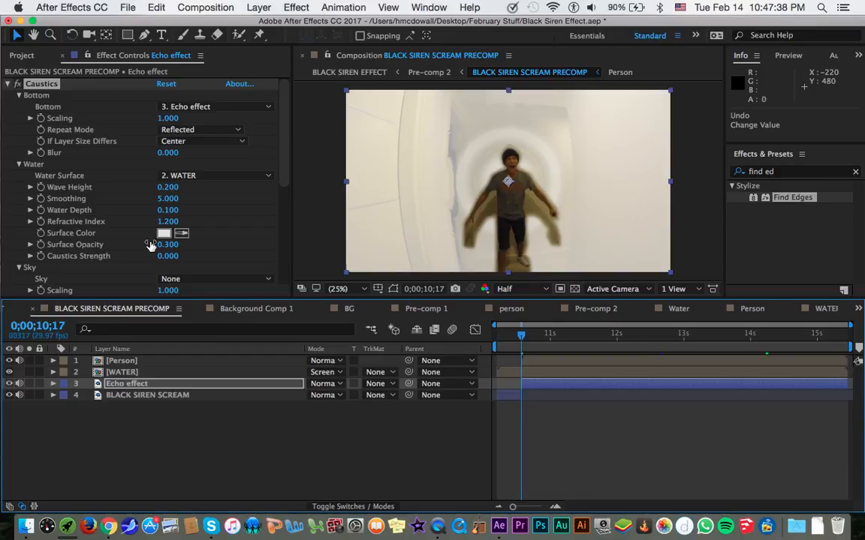
# Preview the frame at 0;00;13;10 and set the Caustics Light Intensity on the Echo effect layer to 0.75.
pyautogui.click(706, 336)
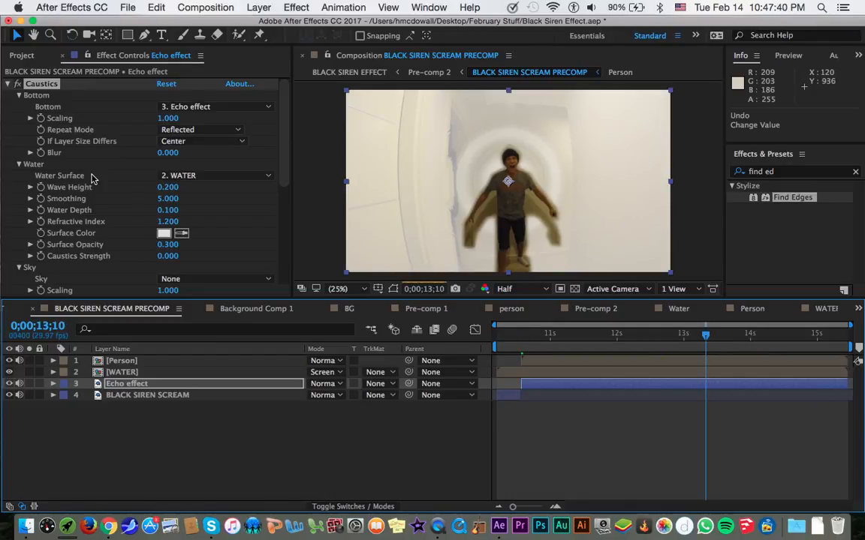
pyautogui.scroll(-10, 94, 178)
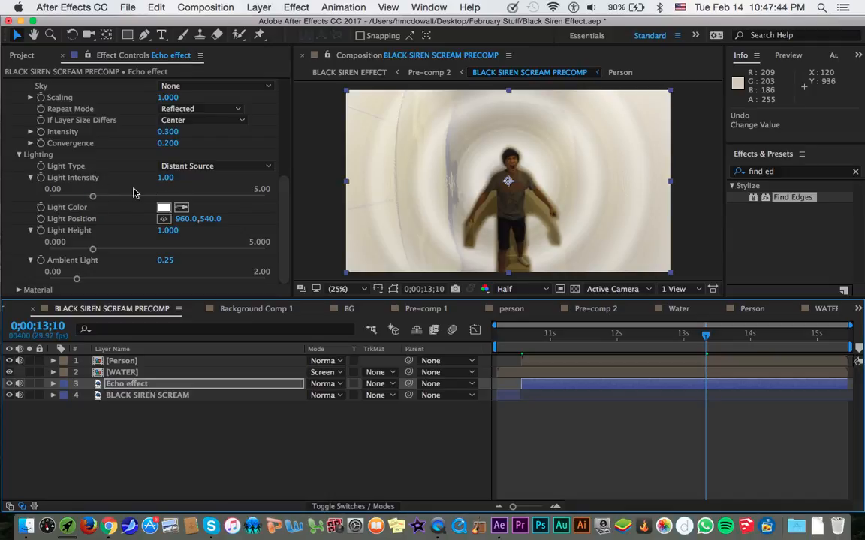
pyautogui.moveTo(79, 197); pyautogui.dragTo(147, 200)
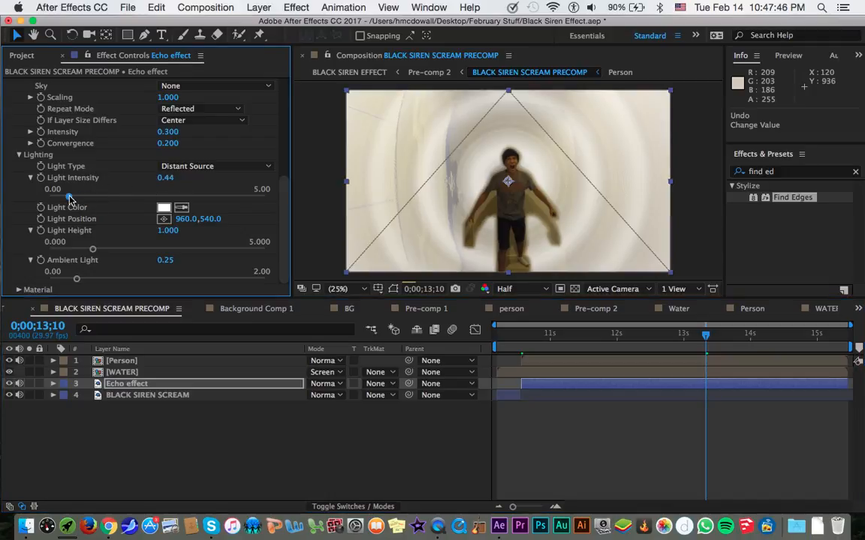
pyautogui.moveTo(147, 199); pyautogui.dragTo(83, 197)
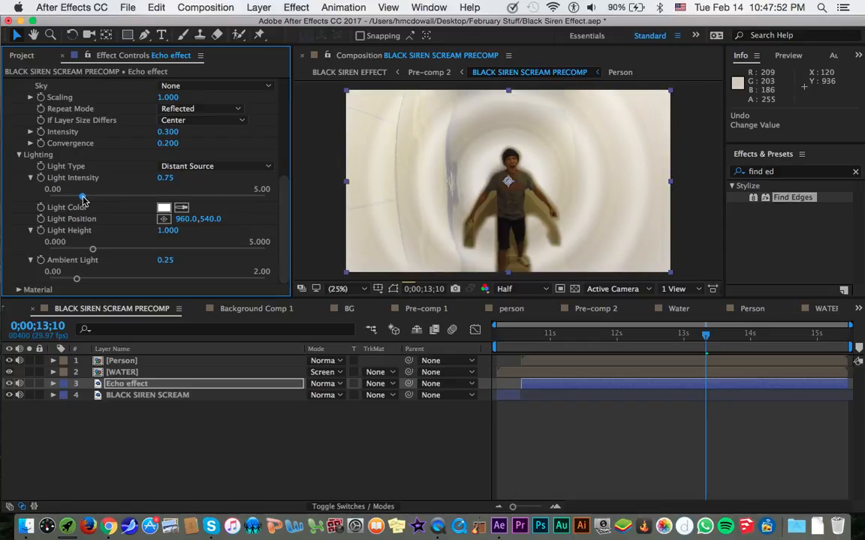
# Set the Caustics Sky source on the Echo effect layer to the Person layer, trying WATER as an alternative.
pyautogui.scroll(6, 127, 166)
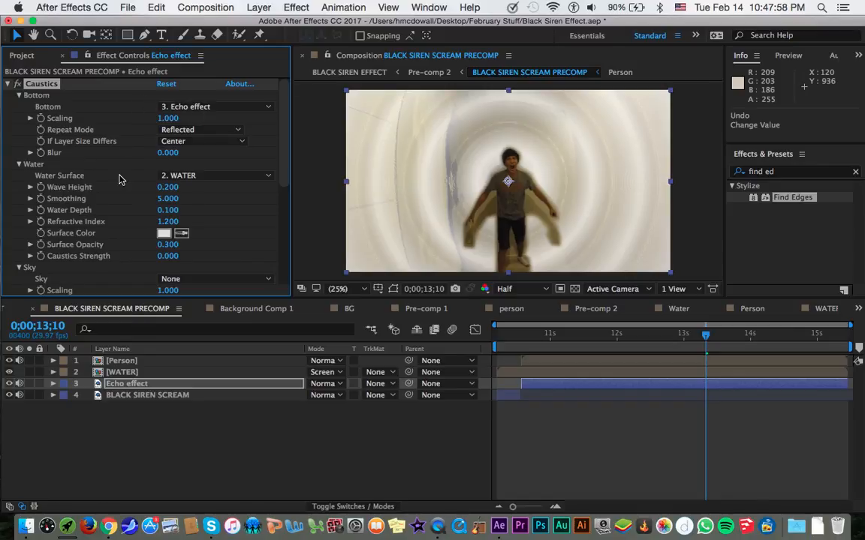
pyautogui.scroll(-3, 115, 177)
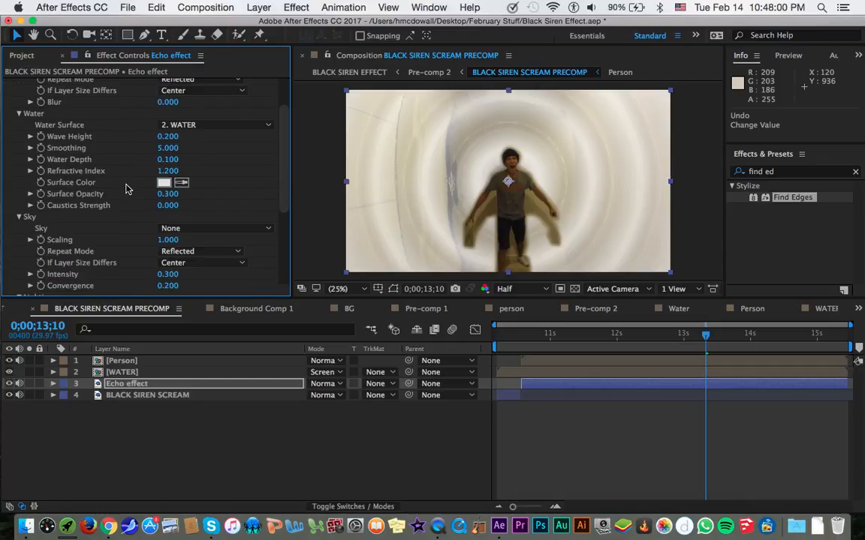
pyautogui.scroll(-7, 117, 203)
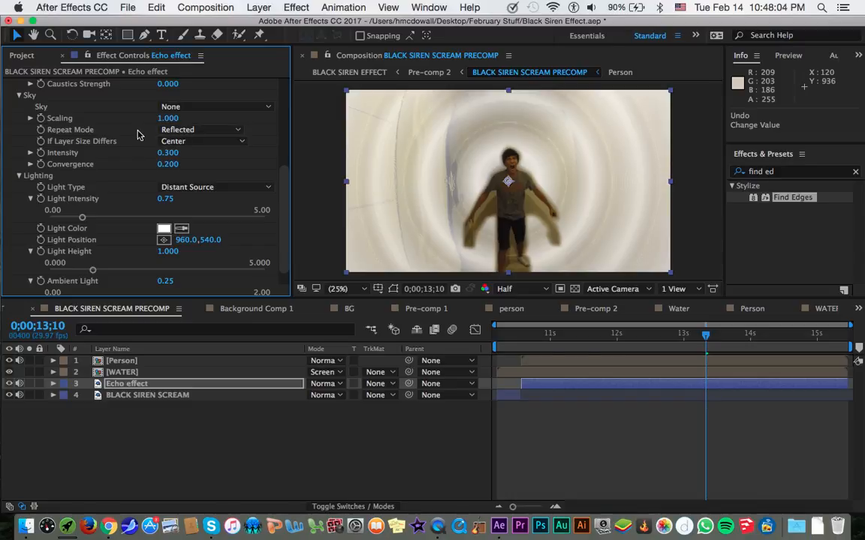
pyautogui.click(180, 107)
pyautogui.click(193, 153)
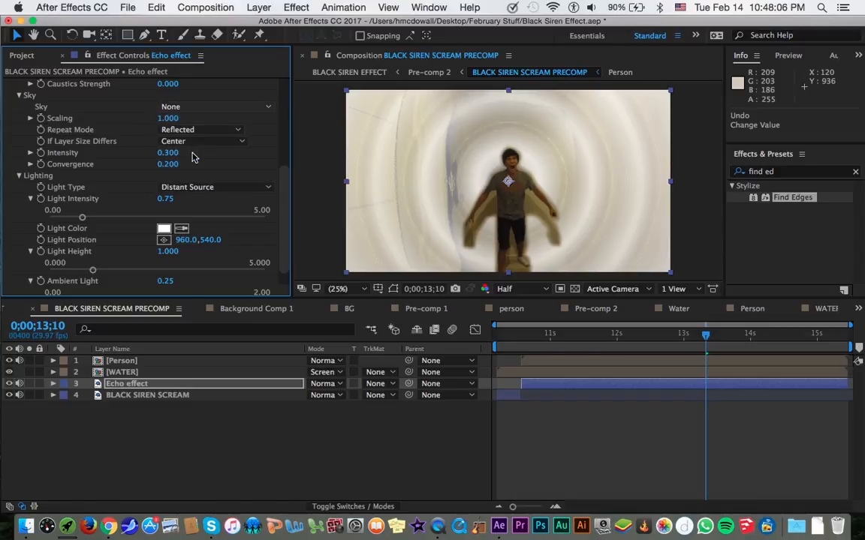
pyautogui.click(217, 110)
pyautogui.click(215, 140)
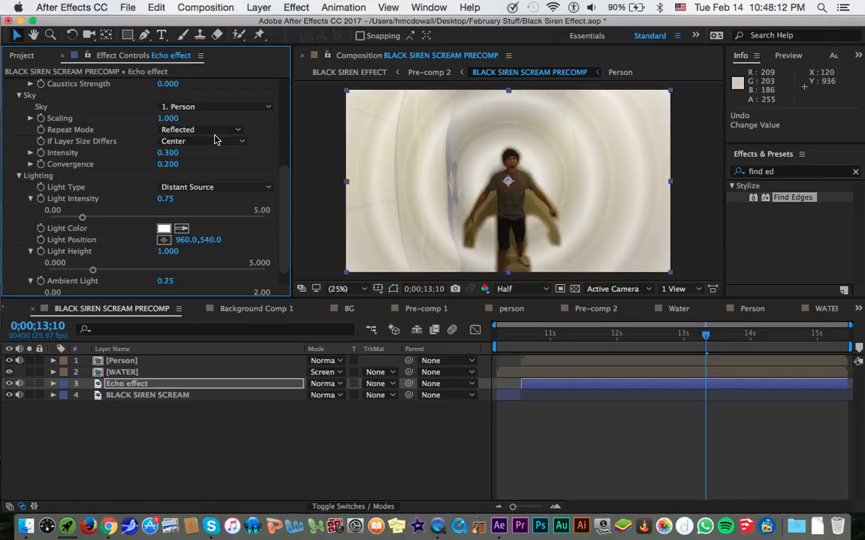
# Try the Darken blending mode on the Echo effect layer and return it to Normal.
pyautogui.scroll(5, 75, 145)
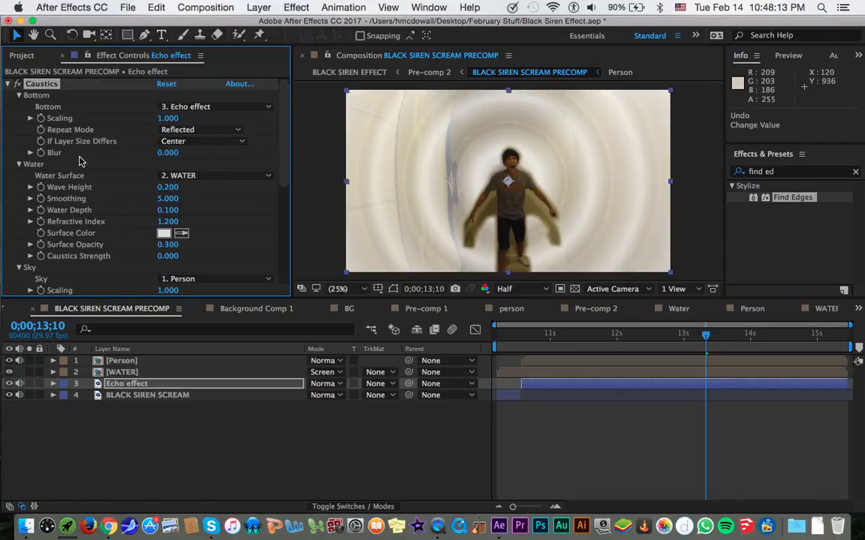
pyautogui.click(320, 384)
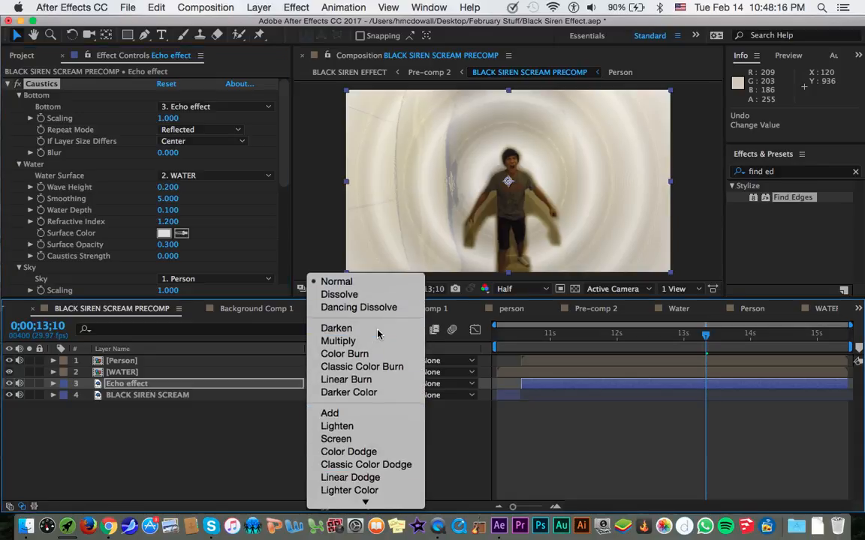
pyautogui.click(378, 334)
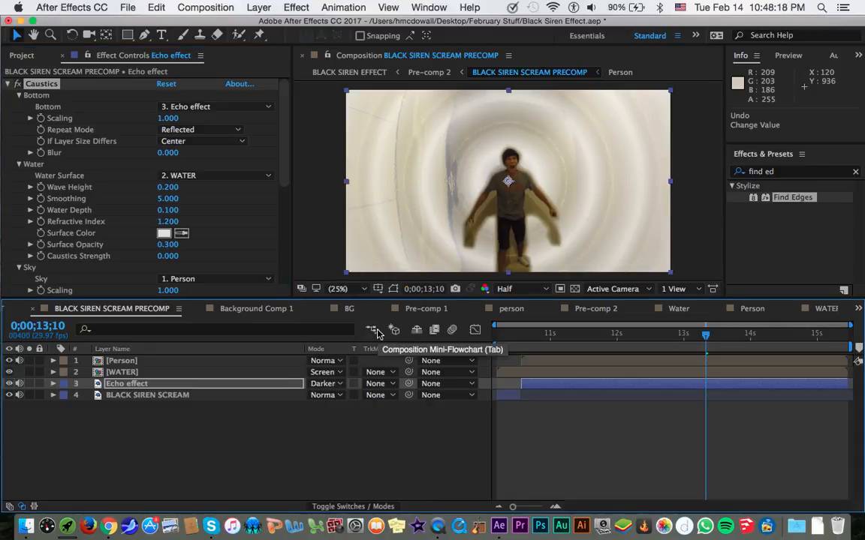
pyautogui.click(331, 384)
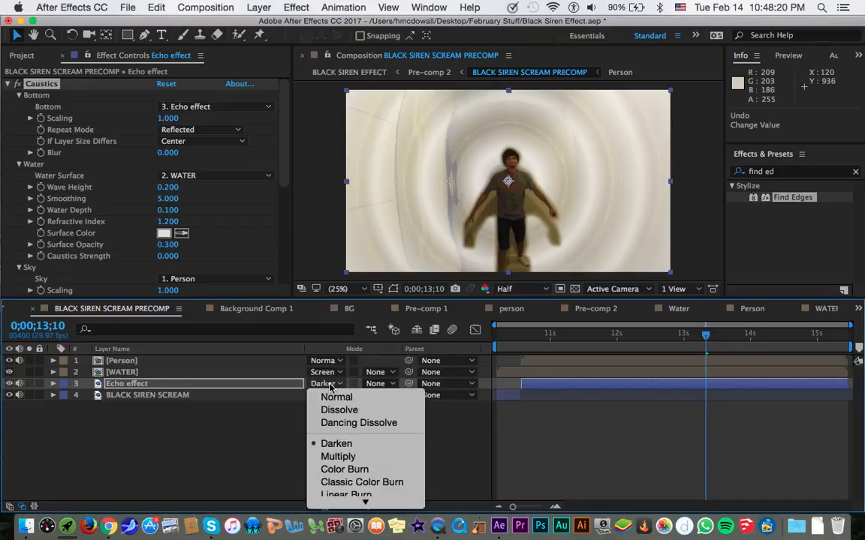
pyautogui.click(331, 398)
# Set the WATER layer's blending mode to Overlay after trying Darken and Multiply.
pyautogui.click(335, 373)
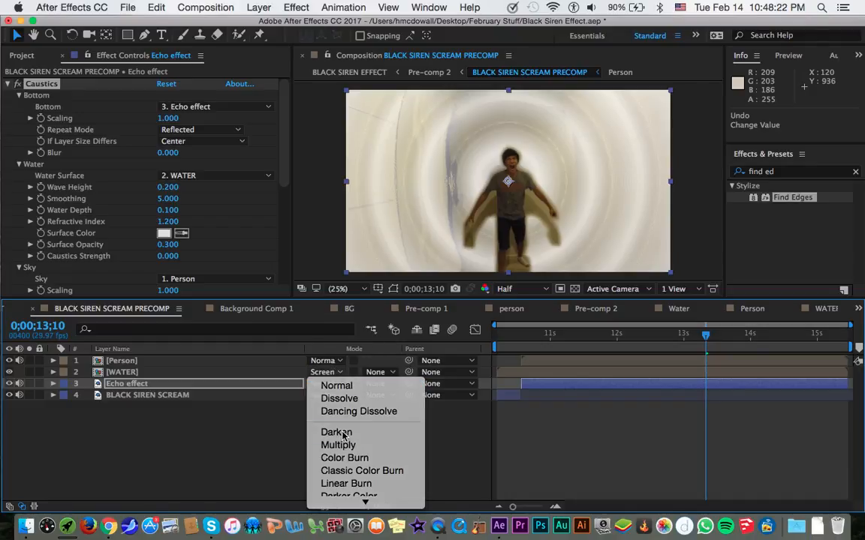
pyautogui.click(339, 434)
pyautogui.click(334, 373)
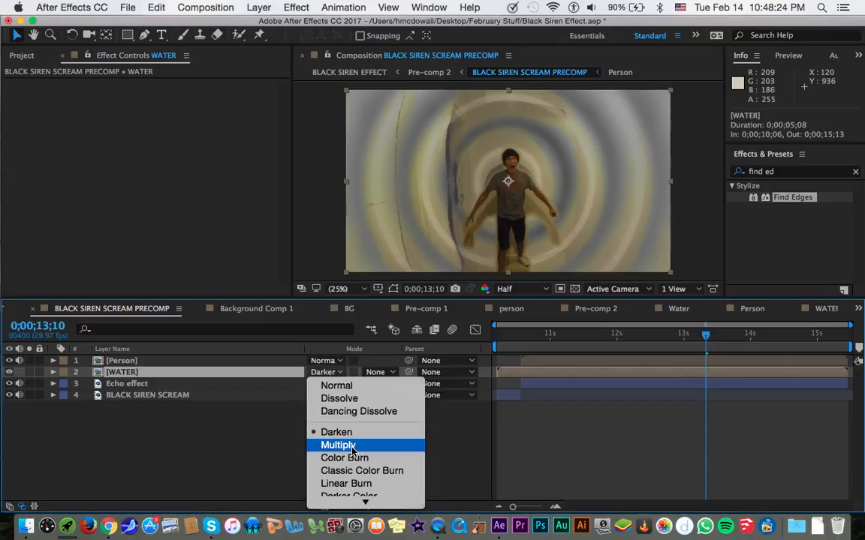
pyautogui.click(338, 445)
pyautogui.click(340, 373)
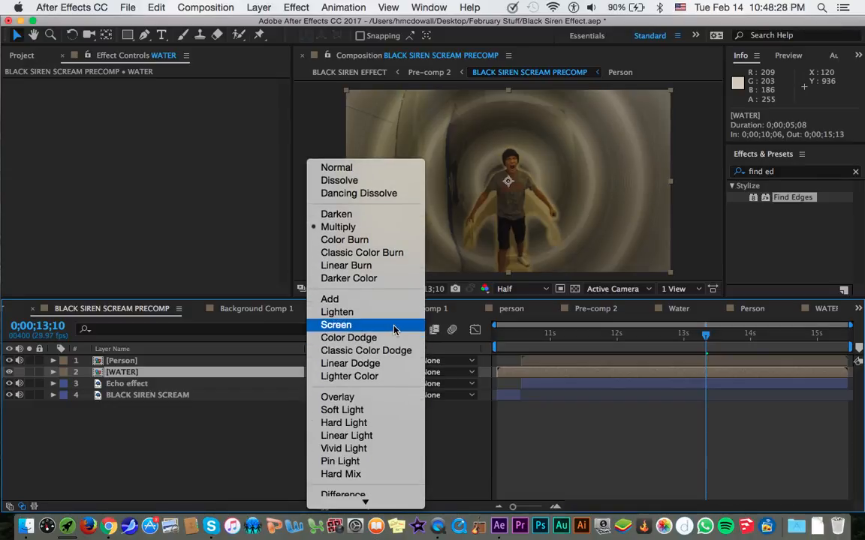
pyautogui.click(340, 397)
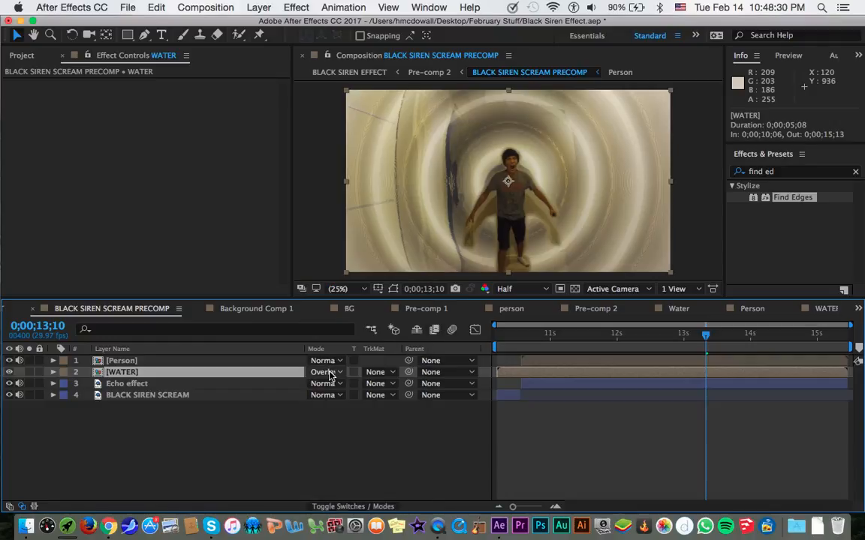
# Set the WATER layer's blending mode to Screen and try its opacity at 0%.
pyautogui.click(329, 373)
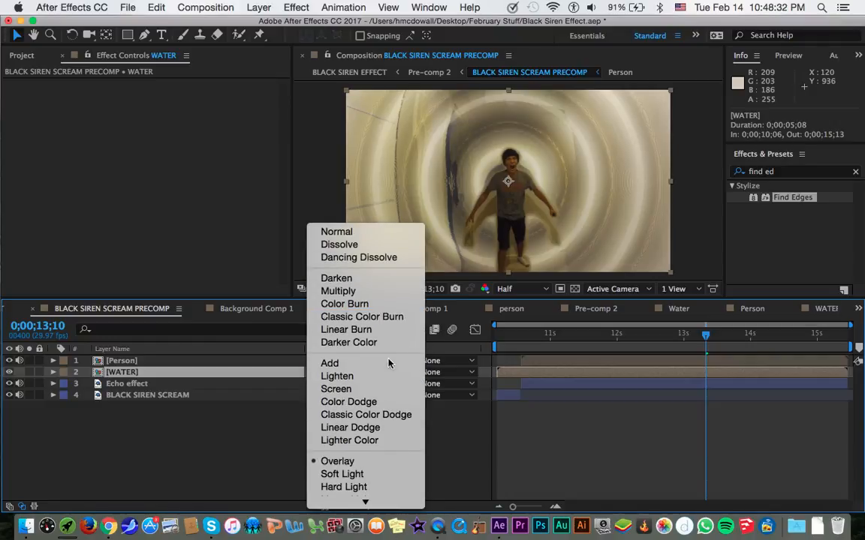
pyautogui.click(392, 396)
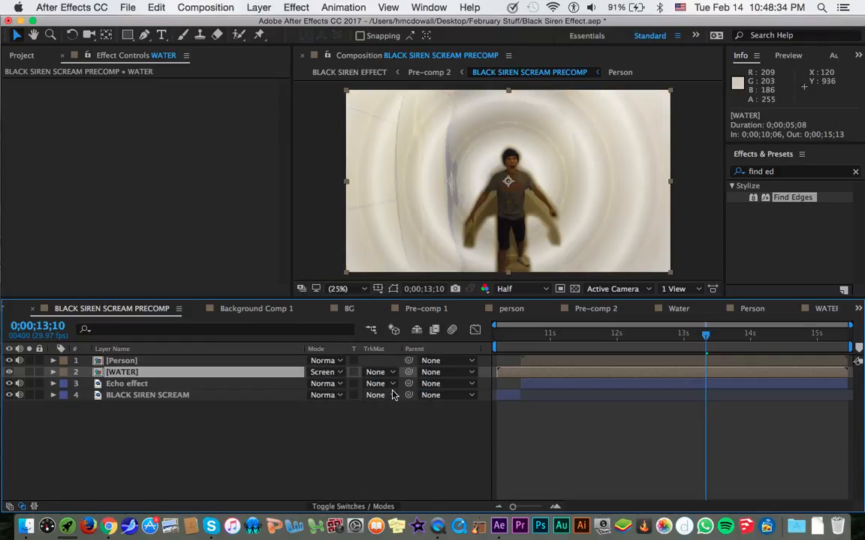
pyautogui.press('t')
pyautogui.moveTo(315, 384); pyautogui.dragTo(247, 406)
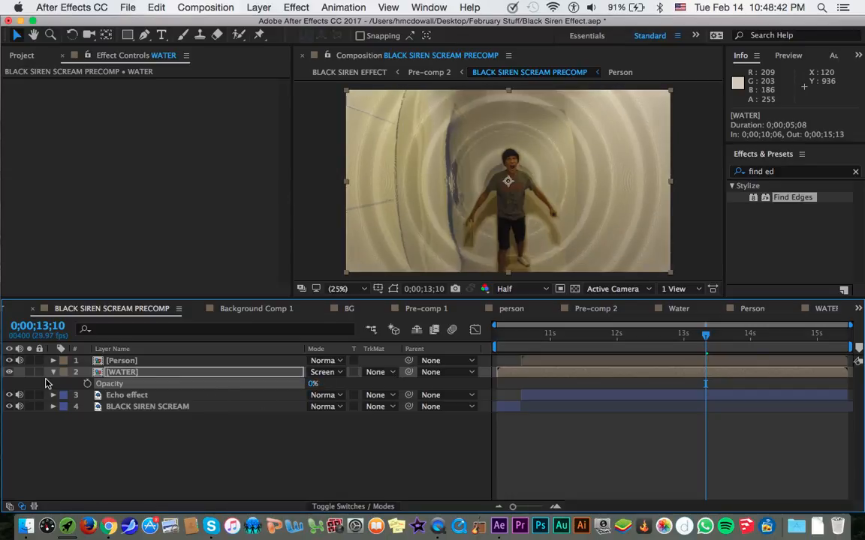
# Hide the WATER layer and set its opacity to 100%.
pyautogui.click(10, 372)
pyautogui.click(312, 384)
pyautogui.write('100')
pyautogui.press('Return')
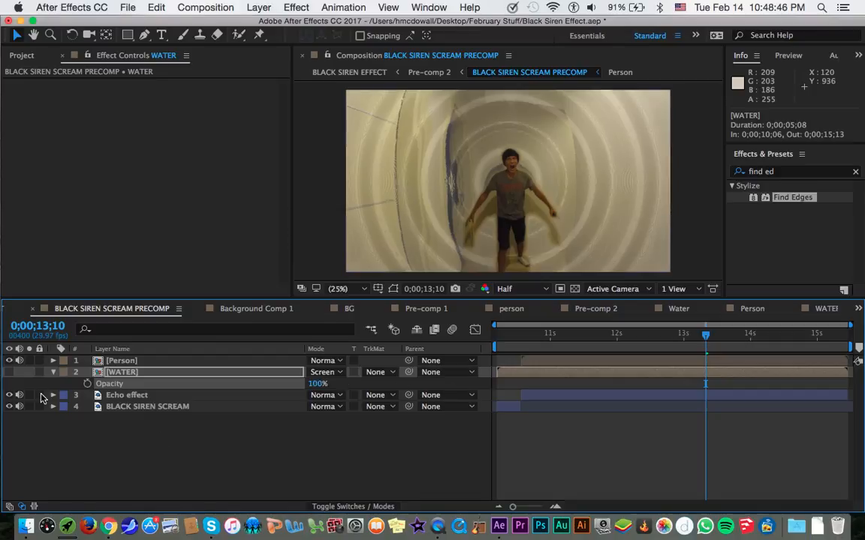
# Compare the frame with the WATER layer shown and hidden, and check the Caustics settings on the Echo effect layer.
pyautogui.moveTo(151, 374); pyautogui.dragTo(120, 375)
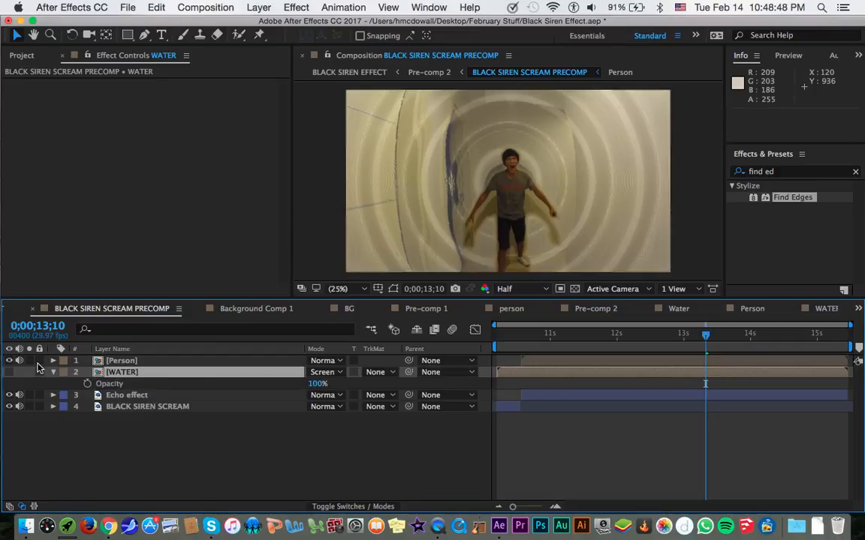
pyautogui.click(10, 373)
pyautogui.click(10, 373)
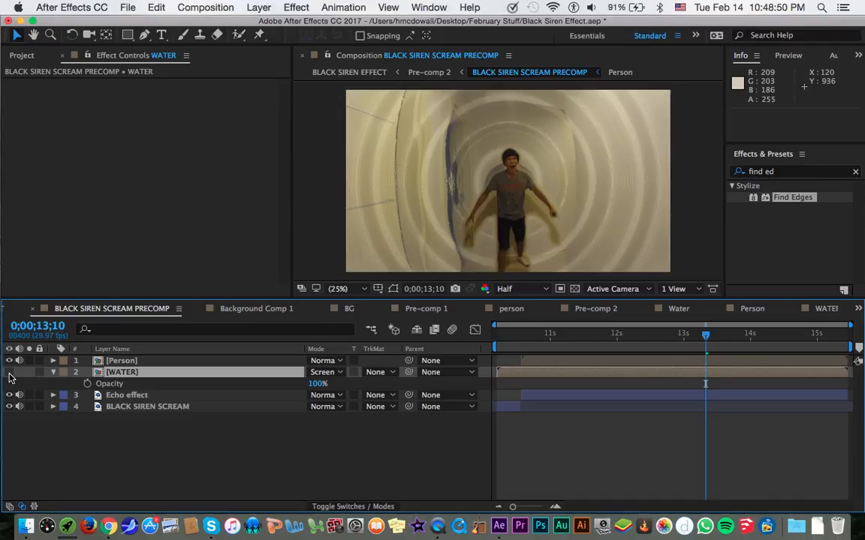
pyautogui.click(54, 373)
pyautogui.click(113, 384)
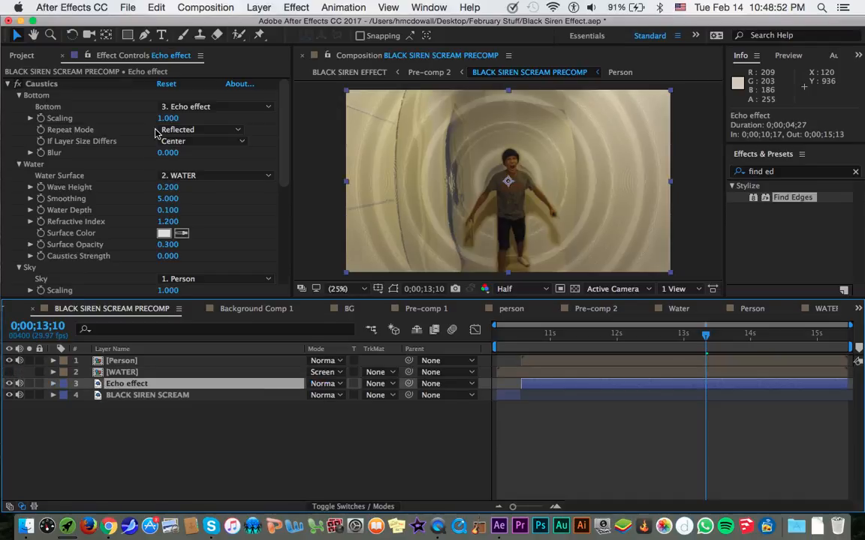
pyautogui.click(176, 374)
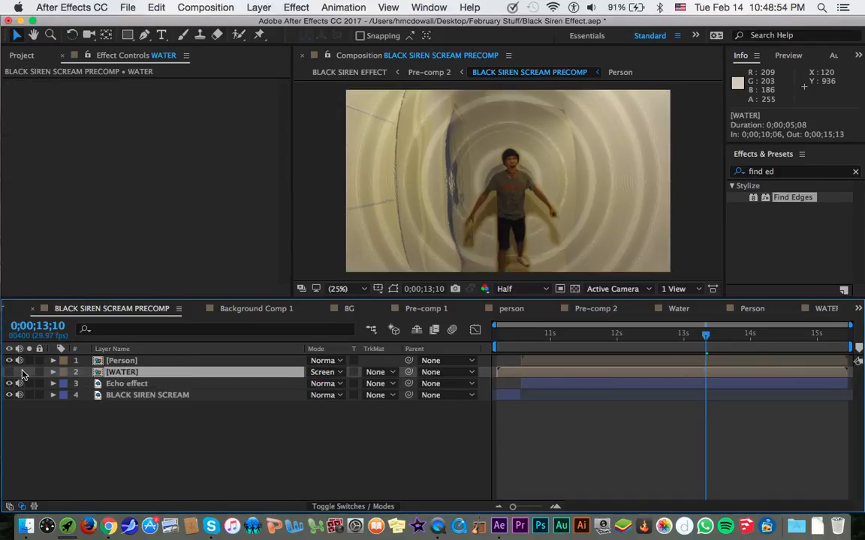
pyautogui.click(12, 373)
pyautogui.click(12, 373)
# Preview the ripples at several frames between 0;00;11;25 and 0;00;14;03 and save the project.
pyautogui.click(640, 333)
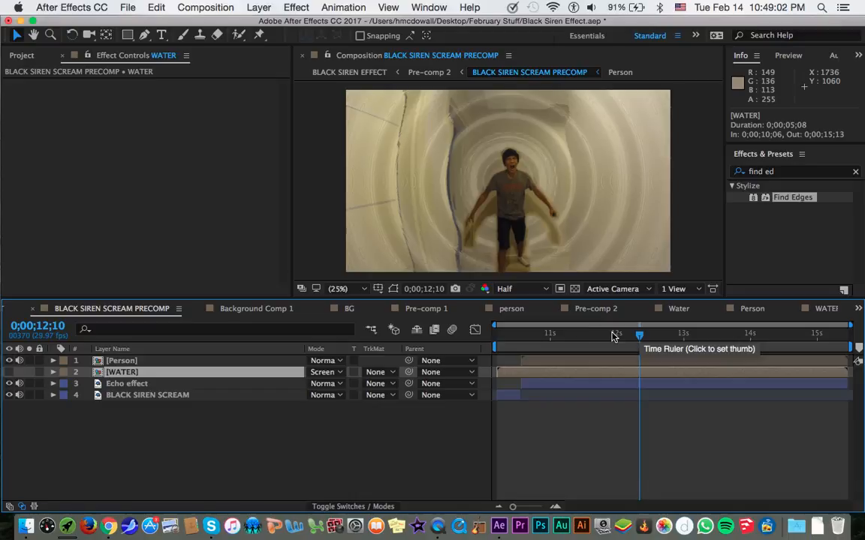
pyautogui.click(605, 336)
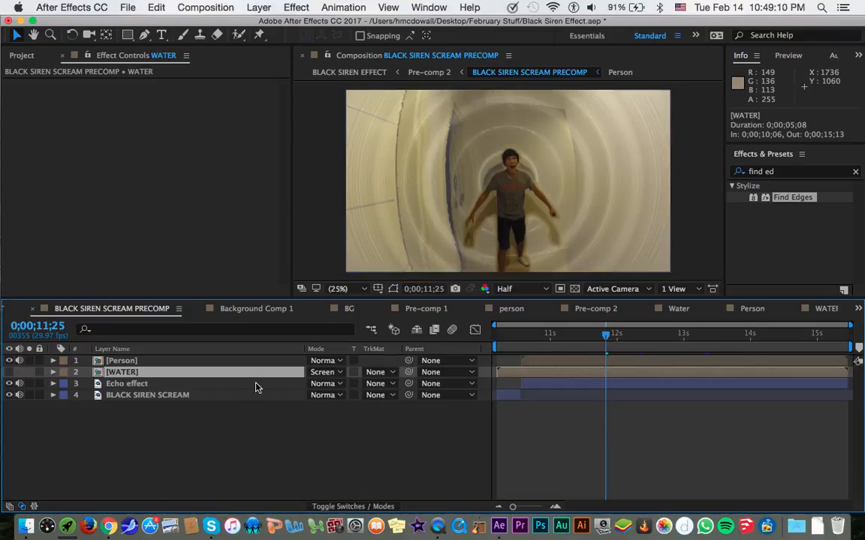
pyautogui.click(678, 347)
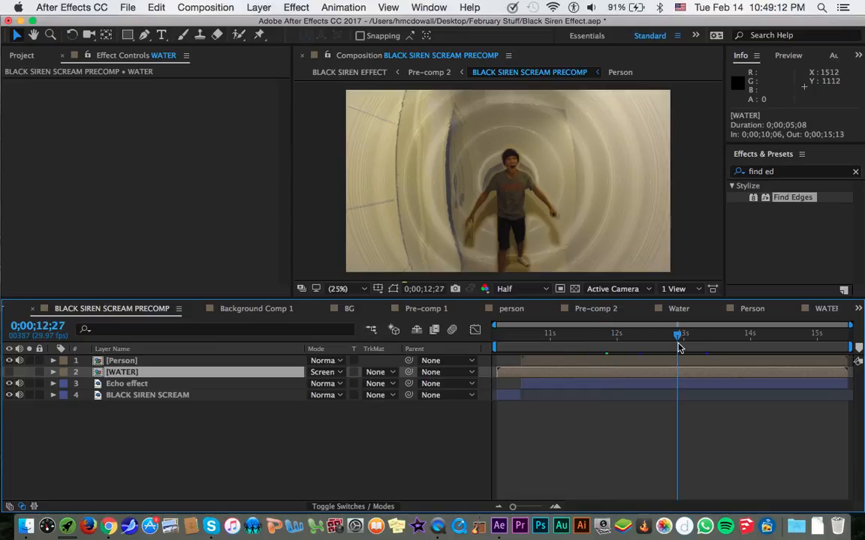
pyautogui.click(758, 345)
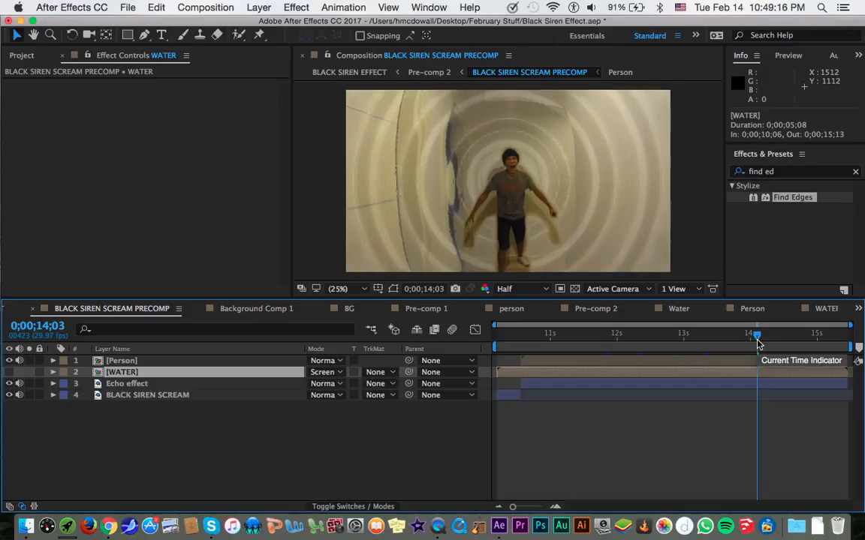
pyautogui.click(697, 344)
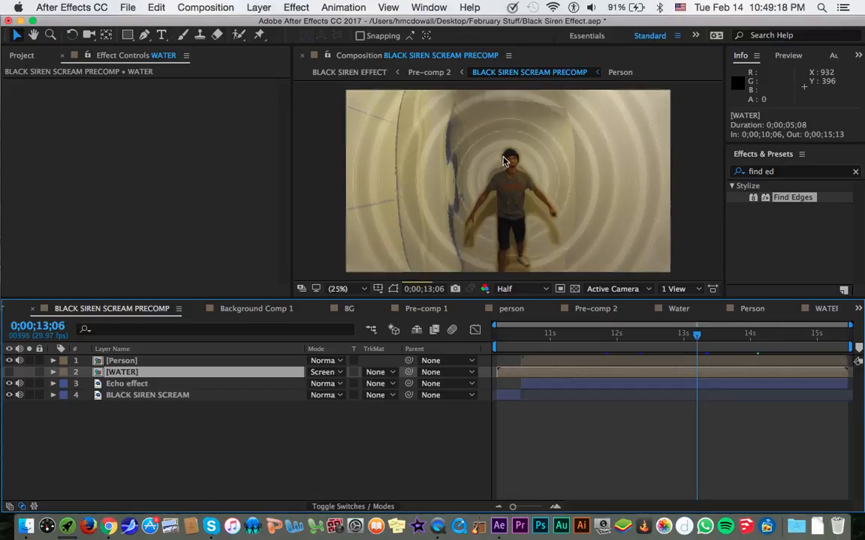
pyautogui.press('space')
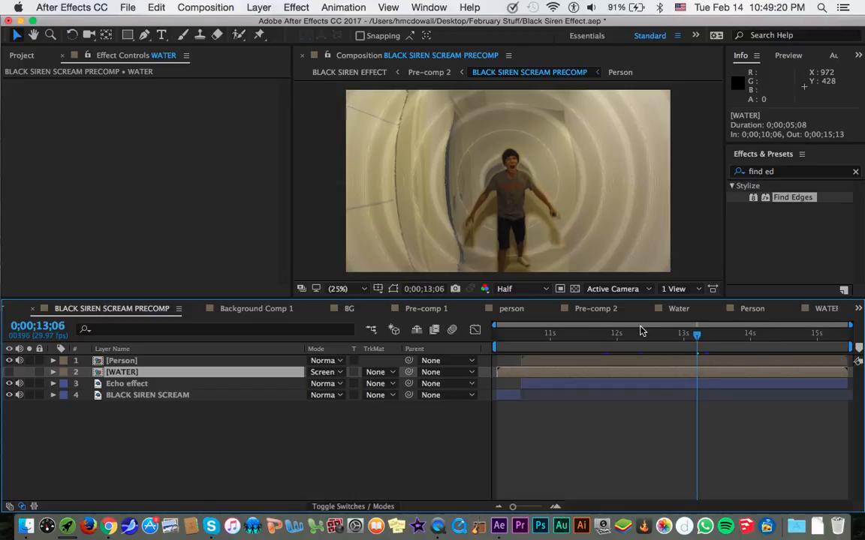
pyautogui.press('super+s')
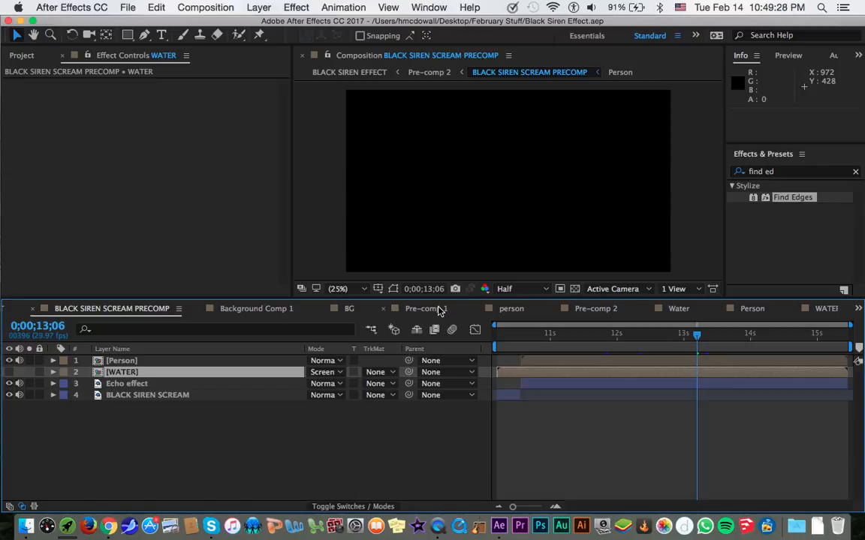
# Open the Person precomp and set the Mask 1 feather on the person layer to 38 pixels.
pyautogui.doubleClick(238, 362)
pyautogui.click(497, 340)
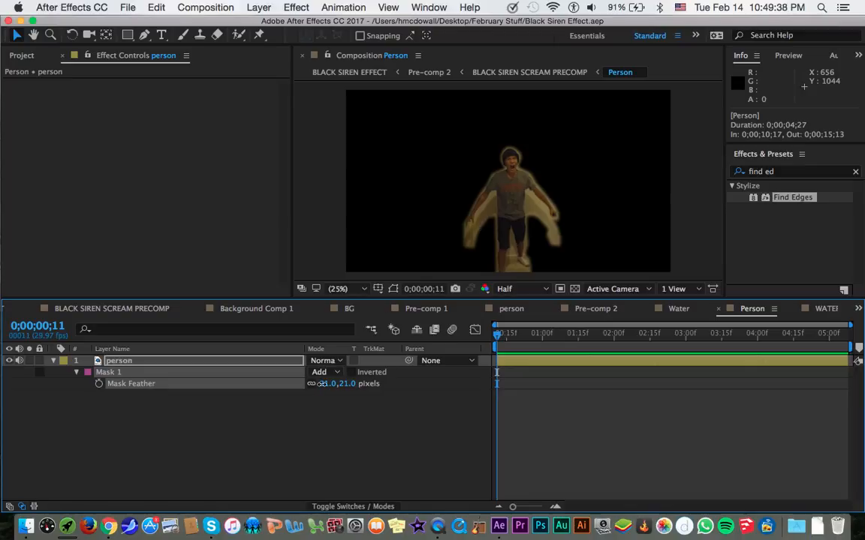
pyautogui.moveTo(321, 383); pyautogui.dragTo(334, 384)
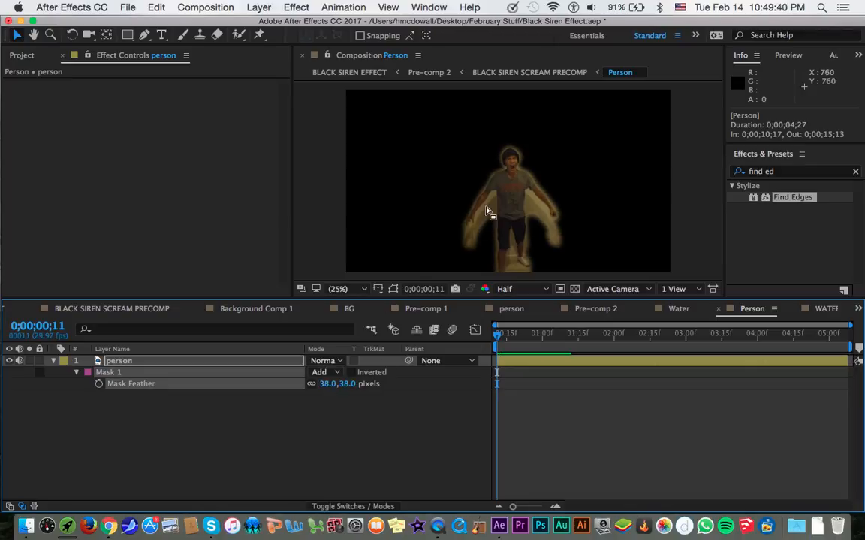
# Open the person layer in its own layer view and maximize that view.
pyautogui.doubleClick(203, 362)
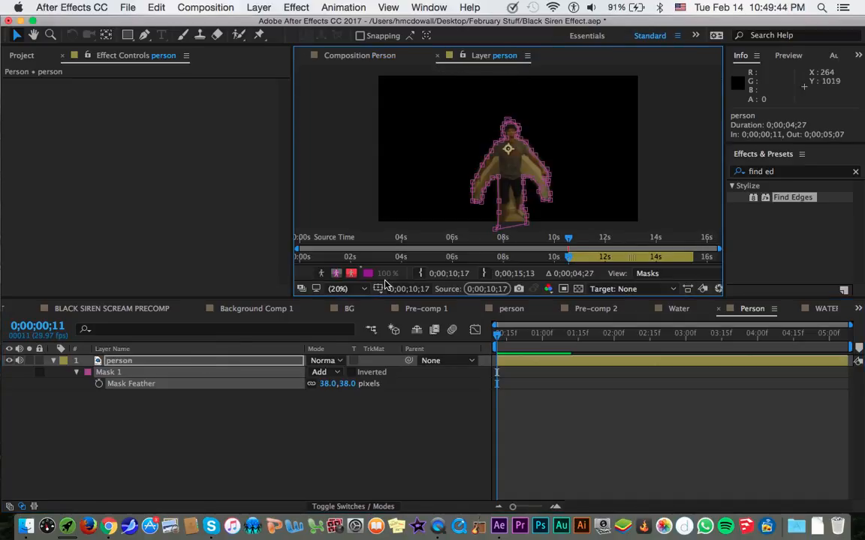
pyautogui.click(359, 55)
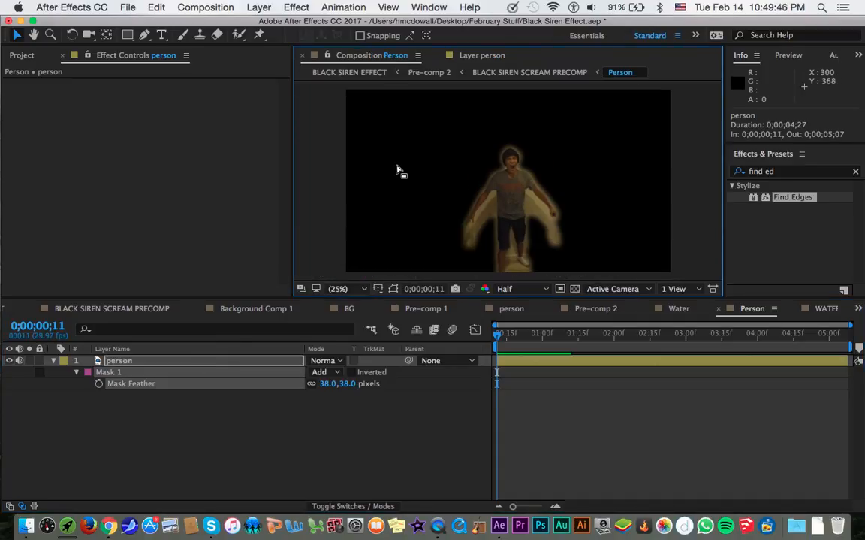
pyautogui.click(461, 58)
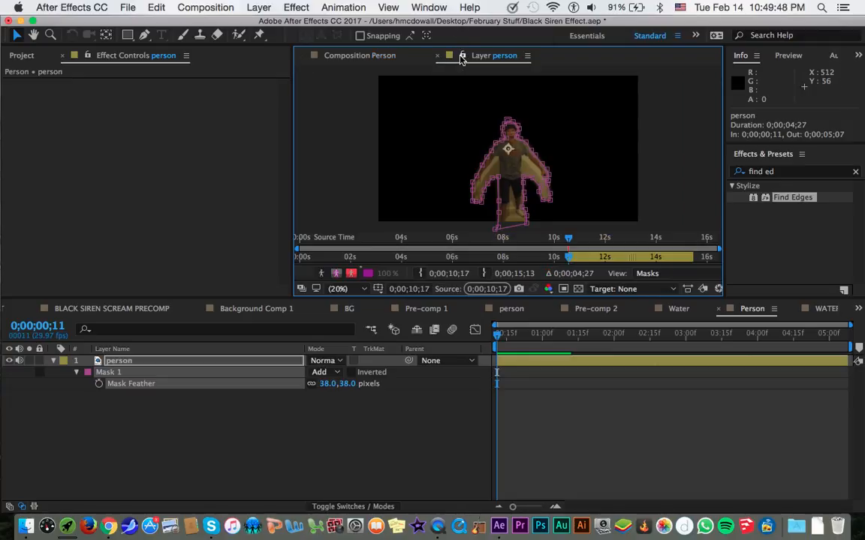
pyautogui.press('`')
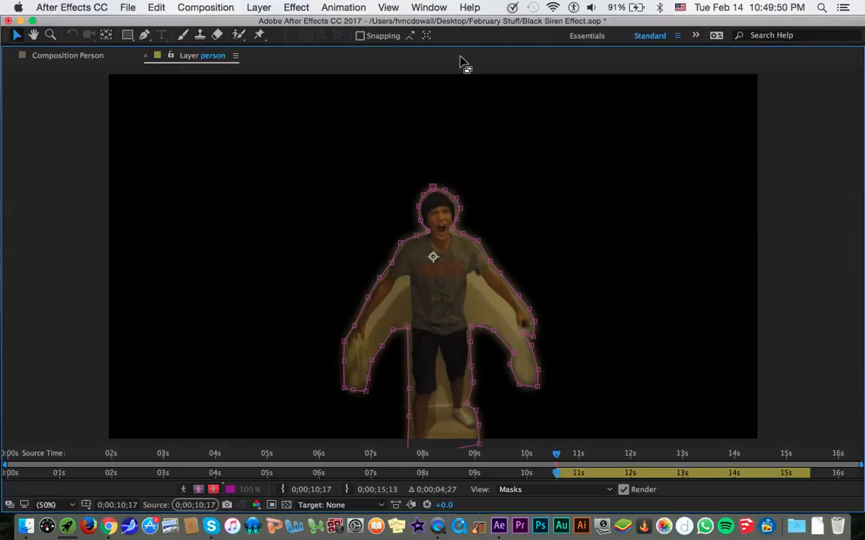
# Place Puppet pins on the person's shoulders, upper arms and wrists, three along each arm.
pyautogui.click(259, 36)
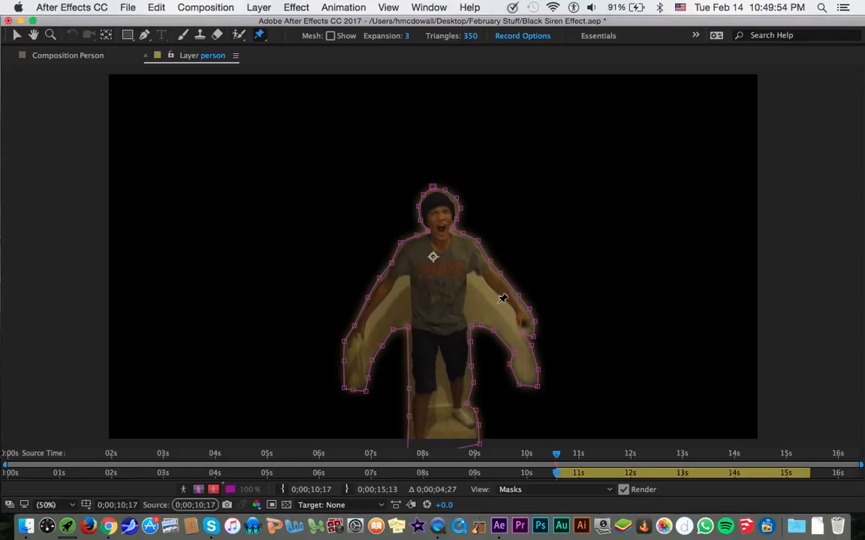
pyautogui.click(474, 243)
pyautogui.click(469, 248)
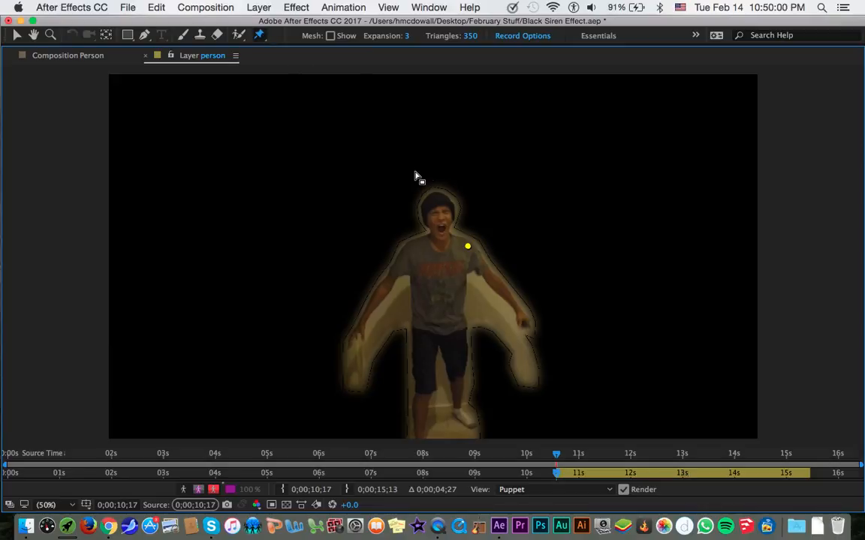
pyautogui.click(518, 308)
pyautogui.click(408, 251)
pyautogui.click(393, 277)
pyautogui.click(365, 320)
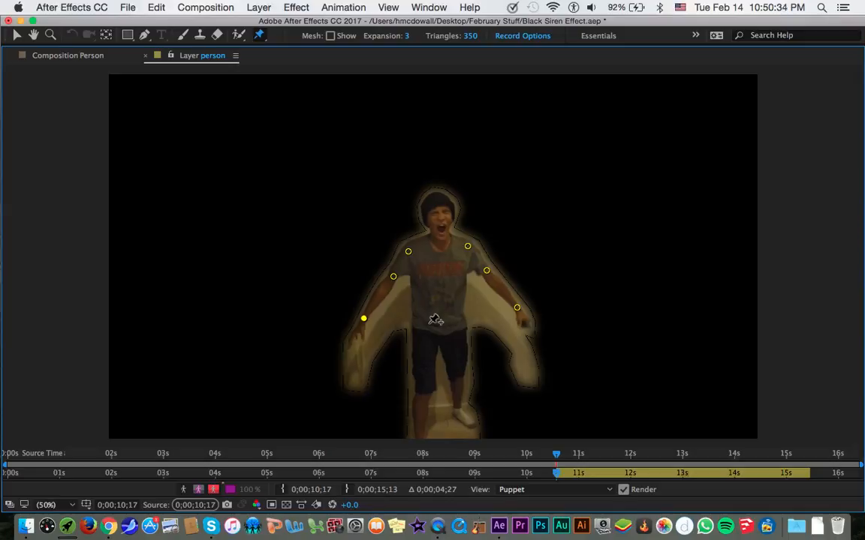
# Place Puppet pins across the person's hips and waist, on both knees, and on the lower legs and feet.
pyautogui.click(421, 324)
pyautogui.click(460, 324)
pyautogui.click(442, 336)
pyautogui.click(422, 381)
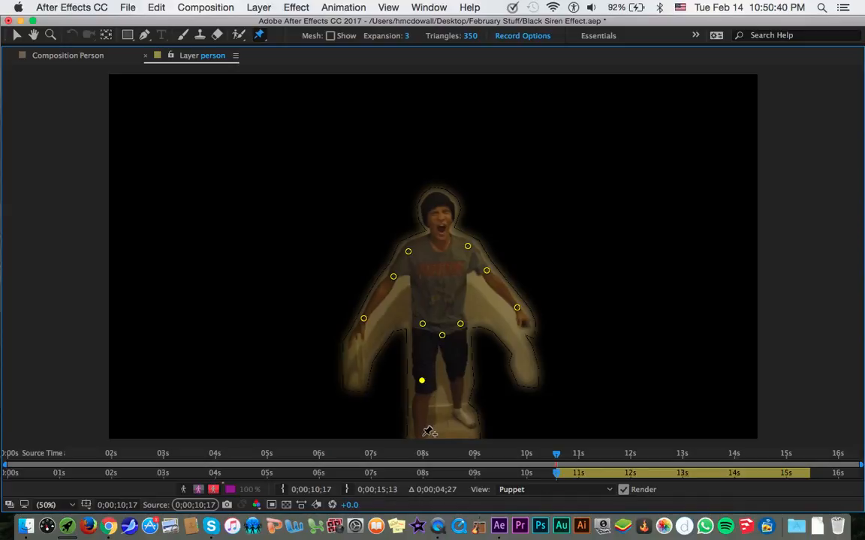
pyautogui.click(422, 439)
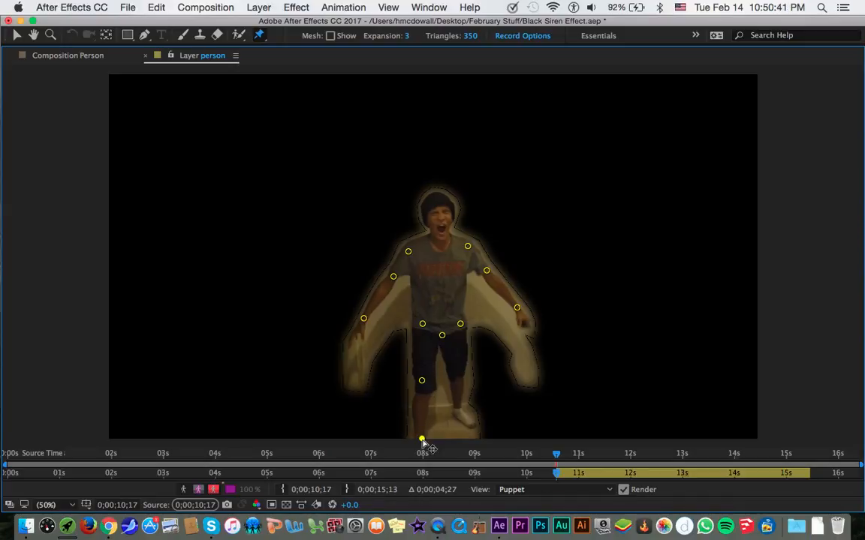
pyautogui.click(467, 420)
pyautogui.click(458, 408)
pyautogui.click(460, 376)
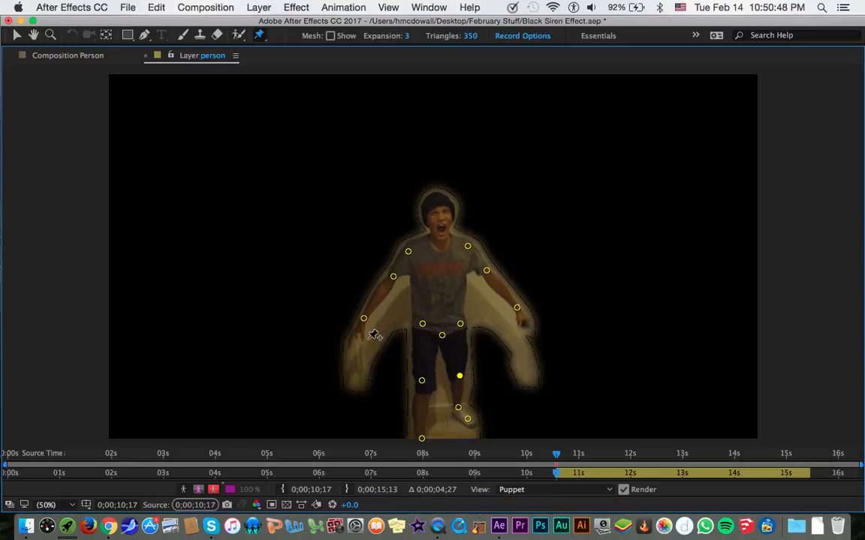
# Return to the Person composition in the normal panel layout and reveal the keyframed positions of the person layer's Puppet pins.
pyautogui.press('`')
pyautogui.click(347, 290)
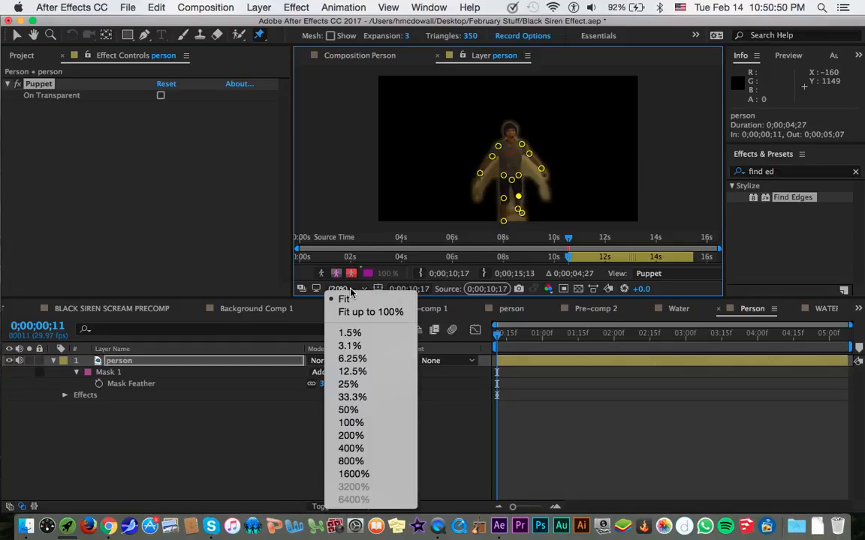
pyautogui.click(355, 300)
pyautogui.press('v')
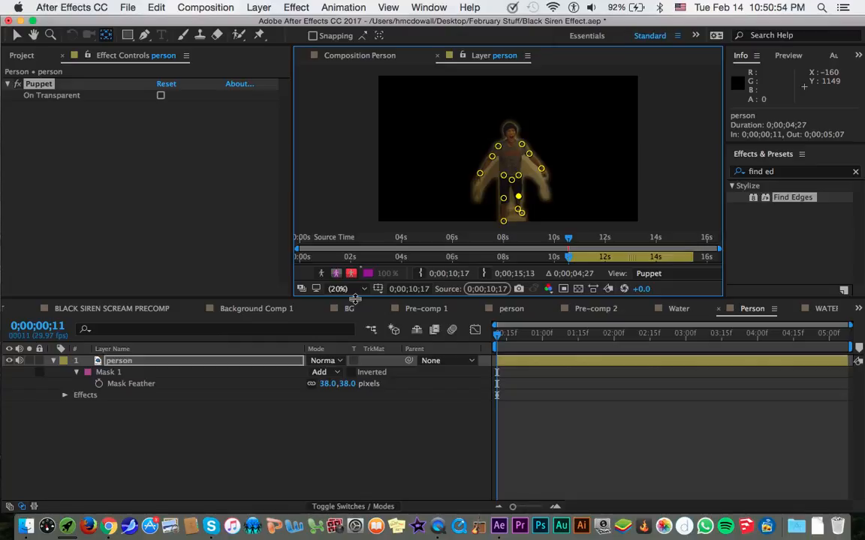
pyautogui.click(358, 57)
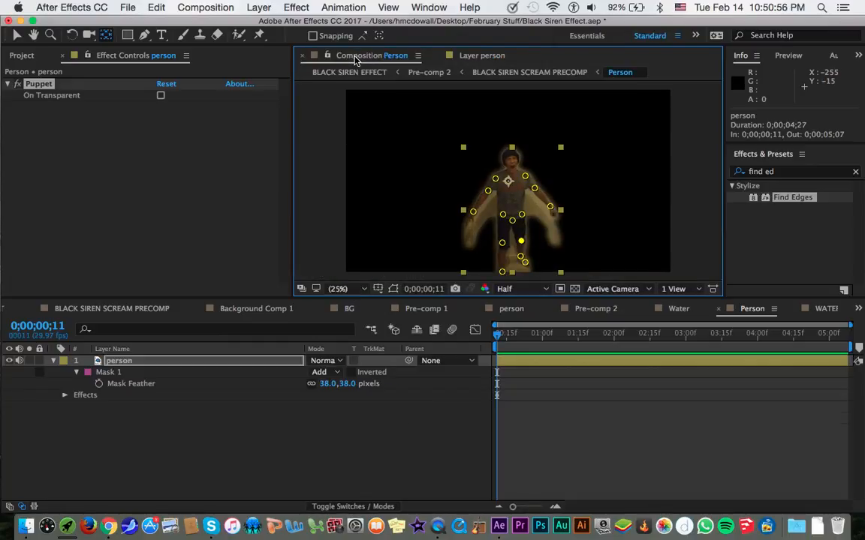
pyautogui.press('u')
pyautogui.scroll(-6, 238, 412)
pyautogui.scroll(-1, 237, 415)
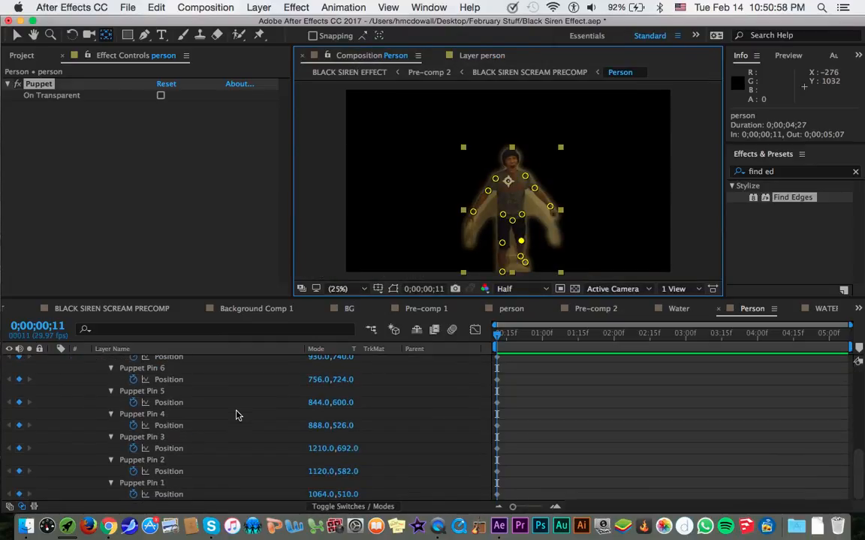
pyautogui.click(167, 484)
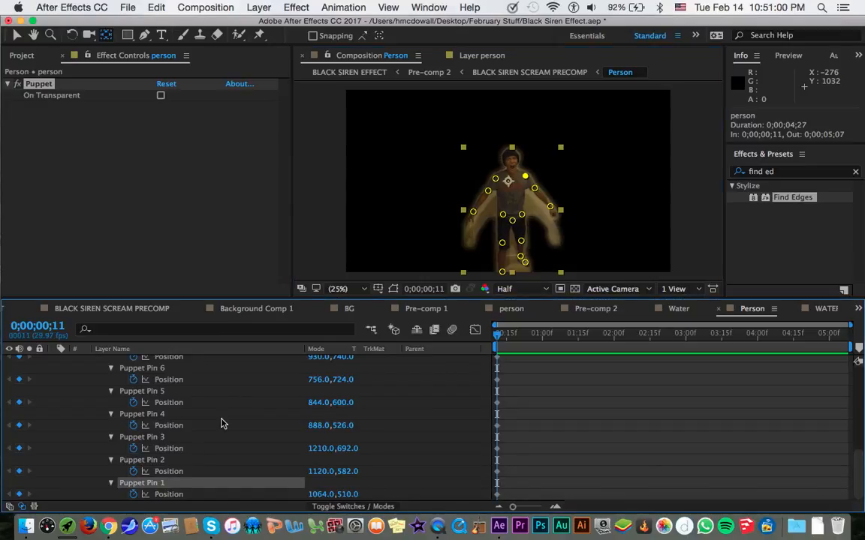
pyautogui.scroll(3, 221, 424)
pyautogui.scroll(-3, 221, 424)
# At 0;00;05;07, stretch the image-left arm outward by moving Puppet Pins 4, 5 and 6 to about 832,494, 672,568 and 536,680.
pyautogui.moveTo(668, 338); pyautogui.dragTo(846, 334)
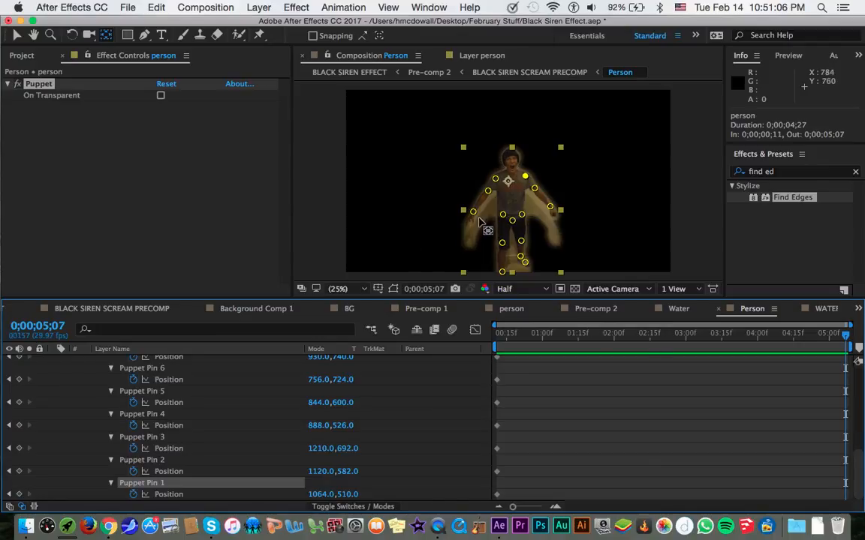
pyautogui.press('v')
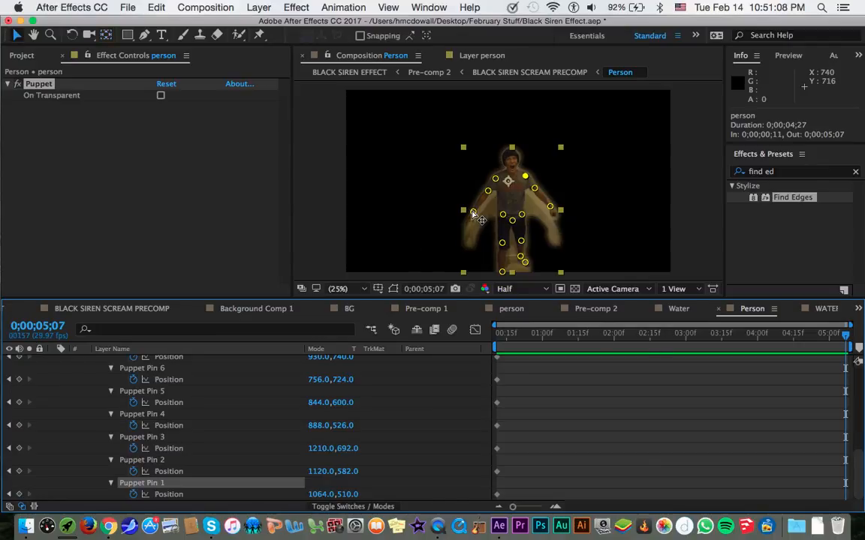
pyautogui.moveTo(471, 212); pyautogui.dragTo(484, 177)
pyautogui.moveTo(440, 202)
pyautogui.mouseDown()
pyautogui.moveTo(437, 161)
pyautogui.moveTo(397, 188)
pyautogui.moveTo(434, 207)
pyautogui.moveTo(429, 201)
pyautogui.moveTo(423, 196)
pyautogui.moveTo(441, 222)
pyautogui.moveTo(430, 208)
pyautogui.mouseUp()
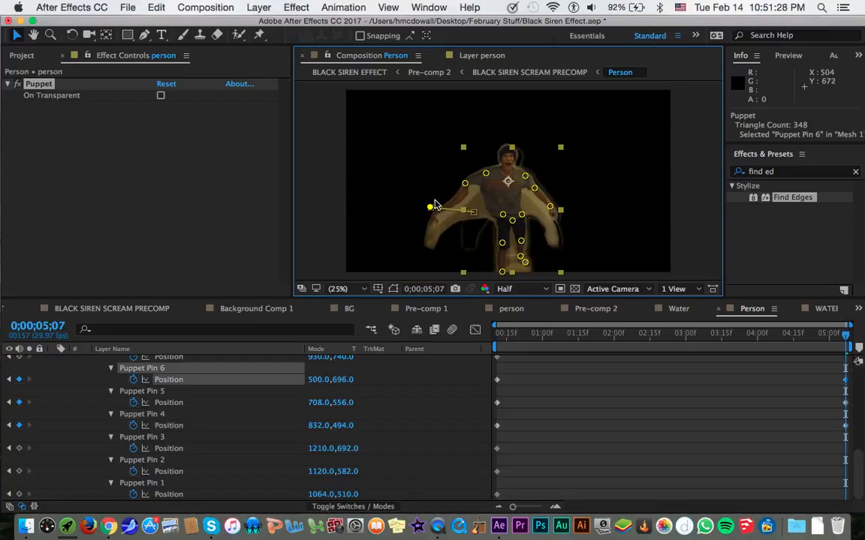
pyautogui.moveTo(465, 182)
pyautogui.mouseDown()
pyautogui.moveTo(476, 196)
pyautogui.moveTo(391, 191)
pyautogui.moveTo(446, 213)
pyautogui.moveTo(436, 208)
pyautogui.moveTo(466, 189)
pyautogui.mouseUp()
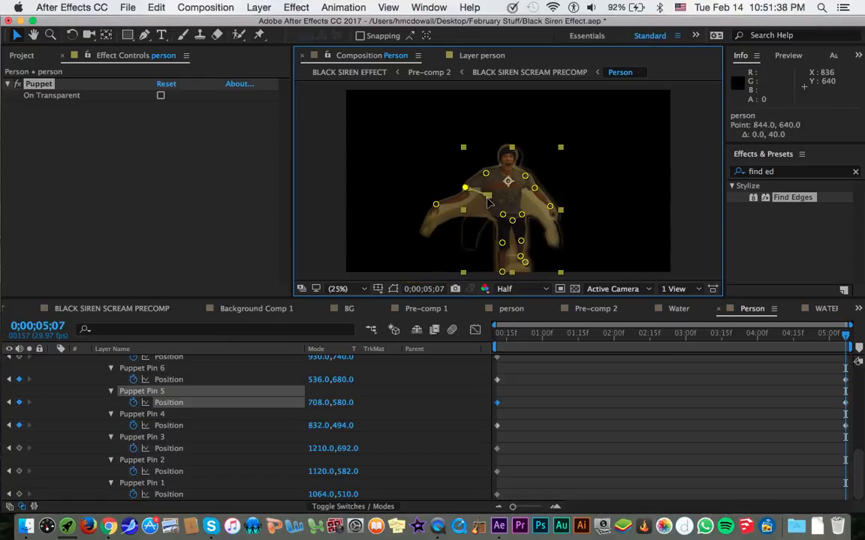
pyautogui.moveTo(466, 188); pyautogui.dragTo(458, 185)
pyautogui.click(584, 429)
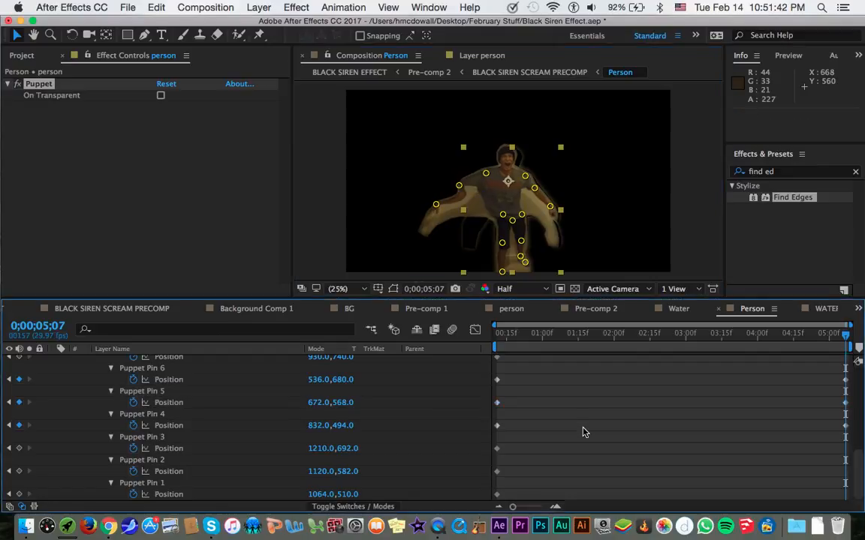
# Show the Puppet pins again and pull the image-left wrist pin farther out, to about 472,720.
pyautogui.scroll(5, 232, 379)
pyautogui.click(237, 363)
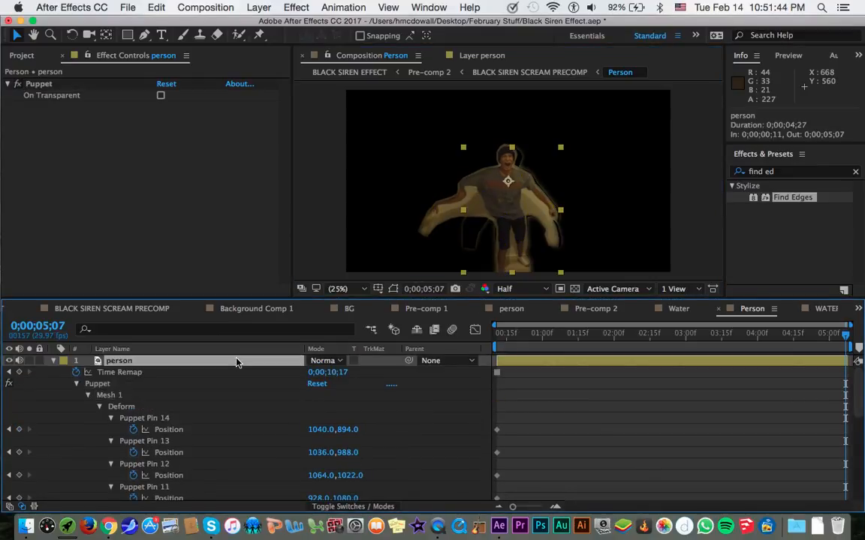
pyautogui.scroll(-10, 222, 386)
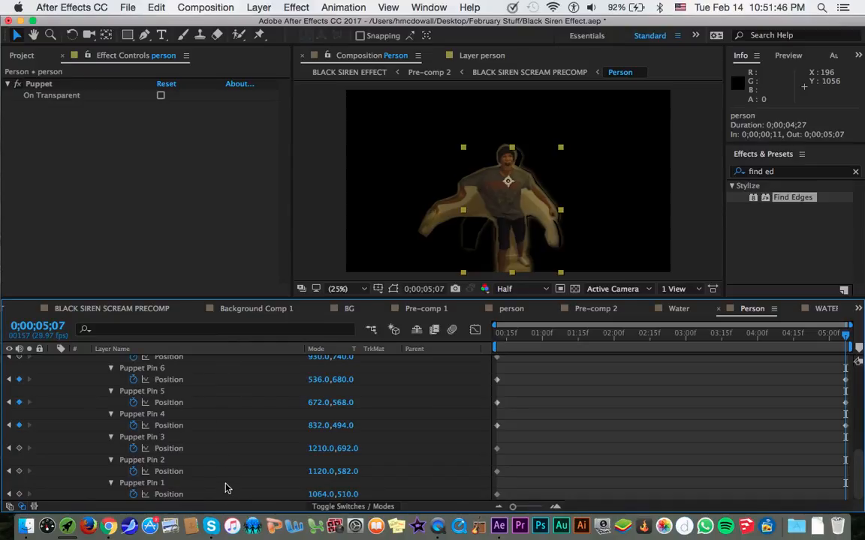
pyautogui.click(225, 484)
pyautogui.click(435, 204)
pyautogui.moveTo(435, 204); pyautogui.dragTo(425, 211)
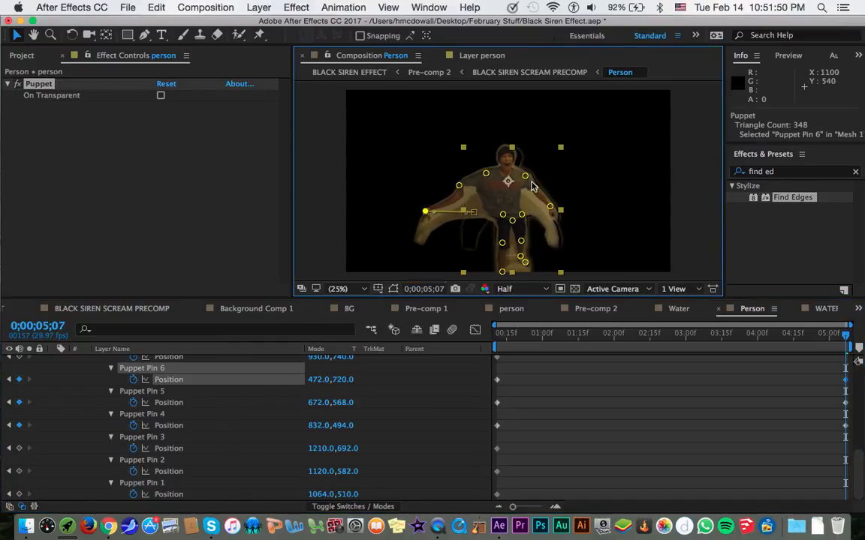
# Stretch the image-right arm outward by moving Puppet Pins 1, 2 and 3 to about 1156,490, 1212,558 and 1326,652.
pyautogui.moveTo(525, 177); pyautogui.dragTo(562, 205)
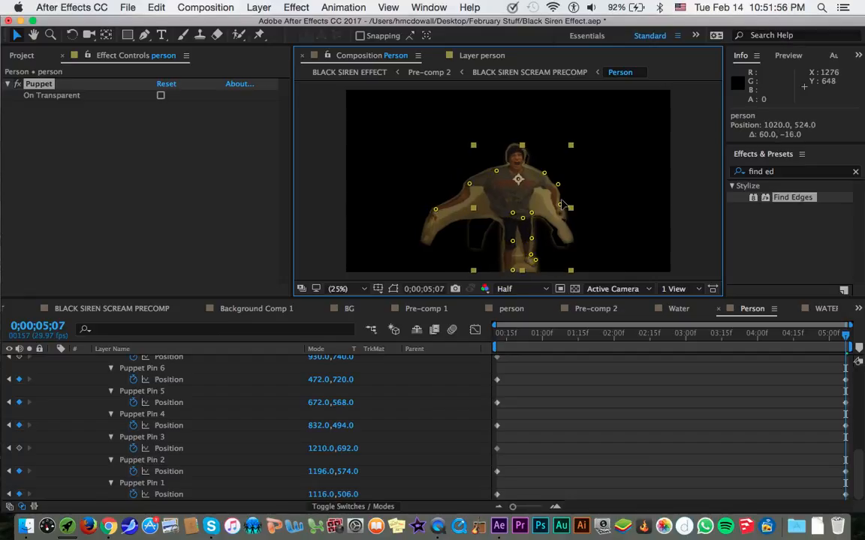
pyautogui.press('super+z')
pyautogui.click(550, 211)
pyautogui.moveTo(550, 211); pyautogui.dragTo(572, 203)
pyautogui.click(549, 189)
# Preview the arm stretch in the Person composition and check it in BLACK SIREN SCREAM PRECOMP around 0;00;11;16.
pyautogui.click(710, 345)
pyautogui.moveTo(736, 338); pyautogui.dragTo(831, 321)
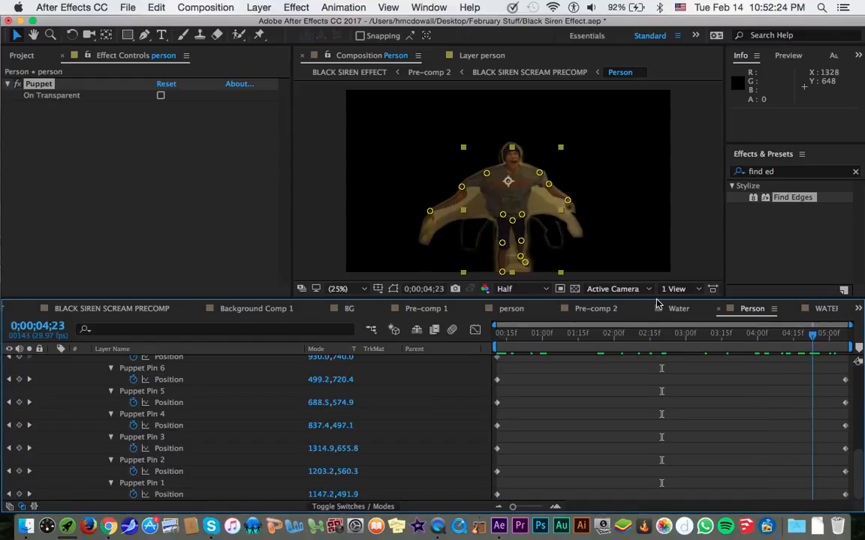
pyautogui.press('space')
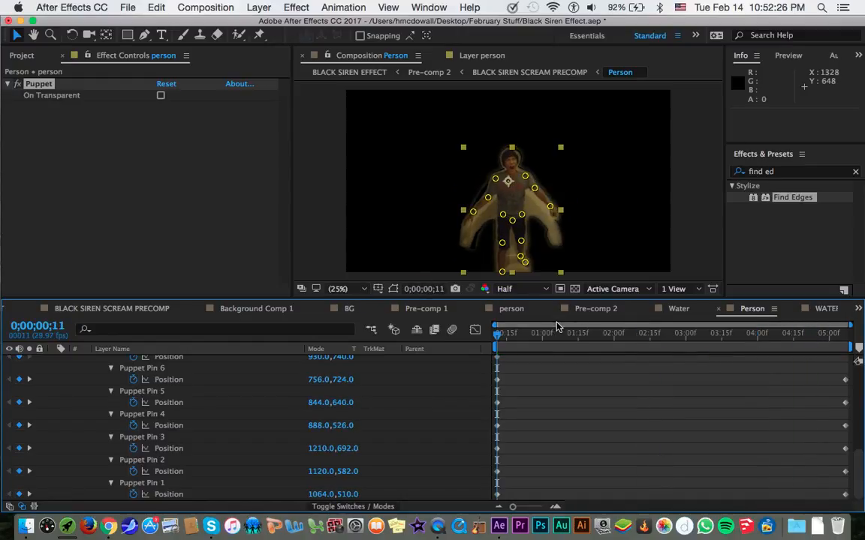
pyautogui.press('space')
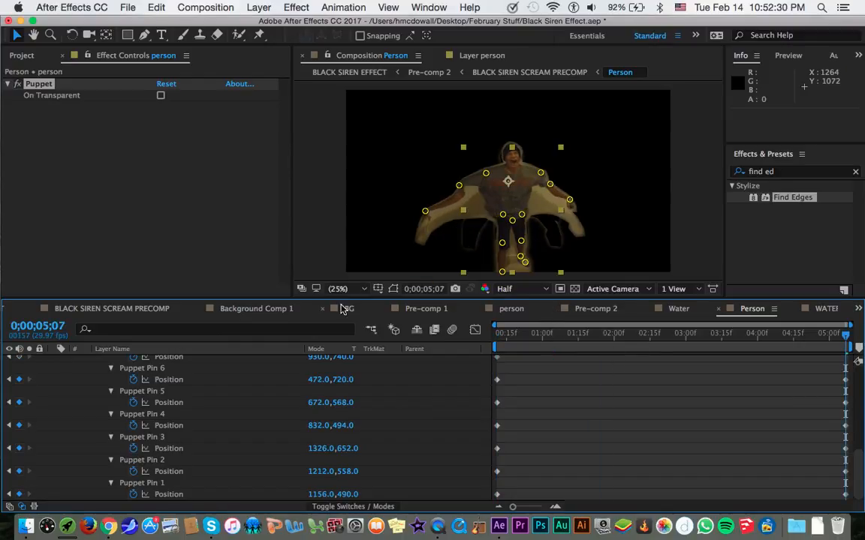
pyautogui.click(156, 312)
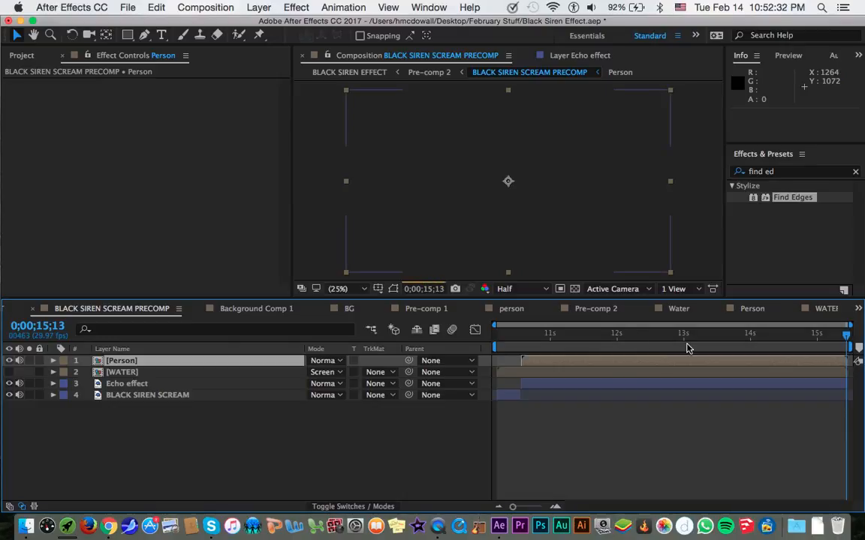
pyautogui.moveTo(597, 344); pyautogui.dragTo(587, 346)
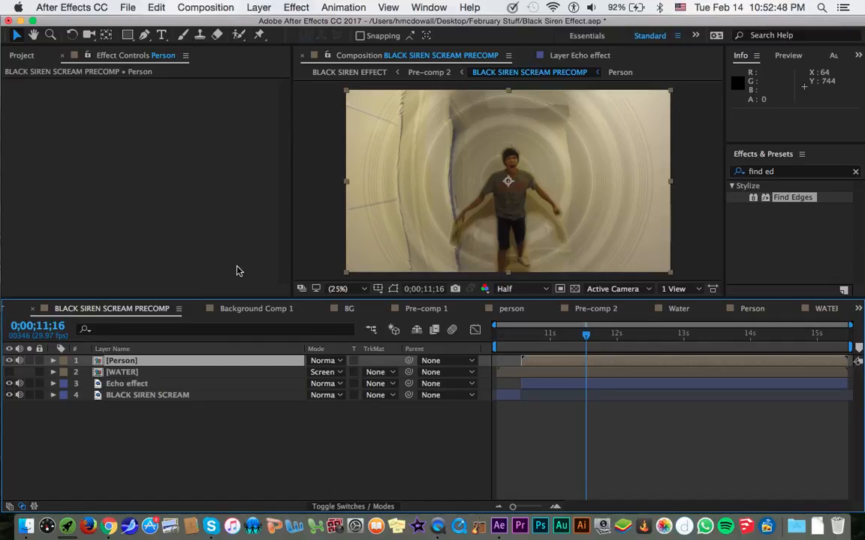
# Create a new composition from BLACK SIREN SCREAM PRECOMP in the project.
pyautogui.click(22, 55)
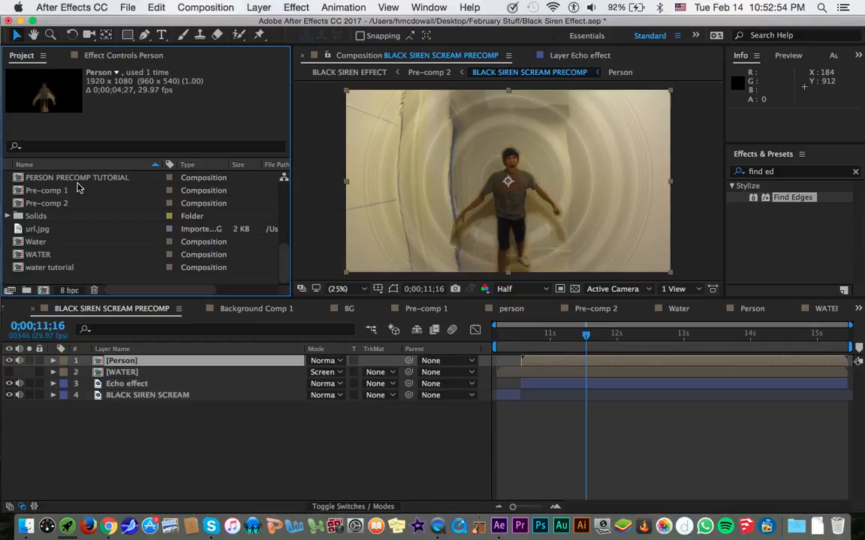
pyautogui.scroll(6, 90, 240)
pyautogui.moveTo(75, 241); pyautogui.dragTo(46, 290)
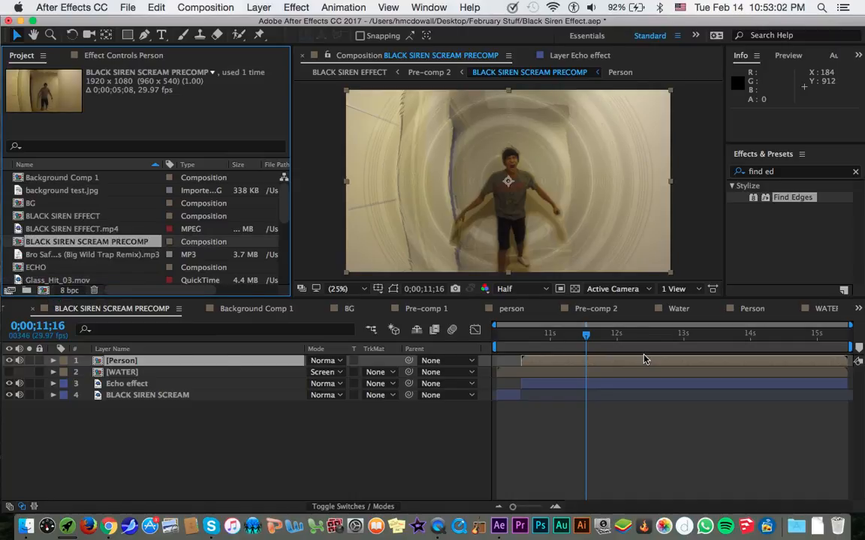
# In BLACK SIREN SCREAM PRECOMP 2, split the precomp layer at 0;00;10;17, where the Person layer starts.
pyautogui.scroll(11, 66, 316)
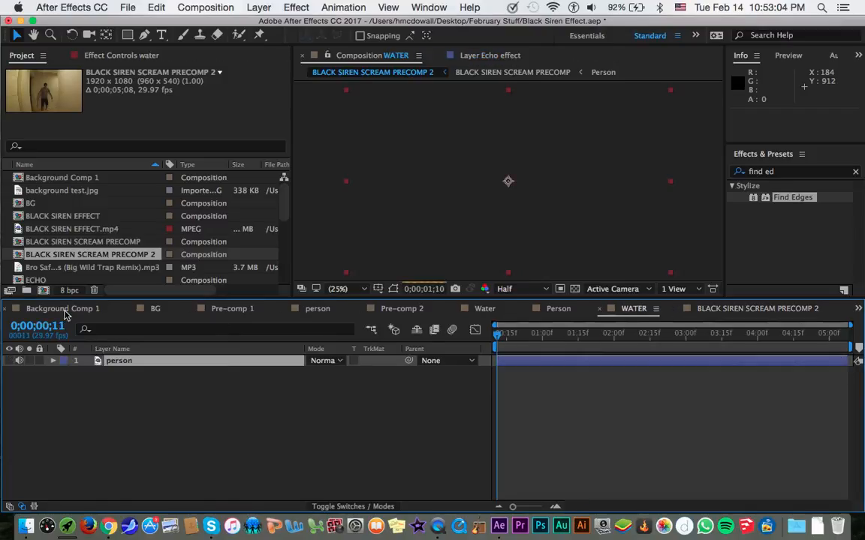
pyautogui.click(261, 310)
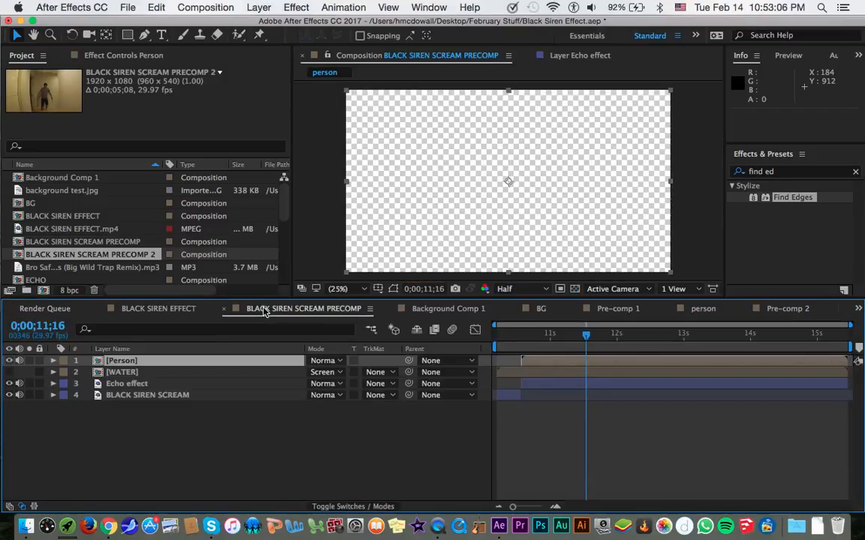
pyautogui.click(523, 336)
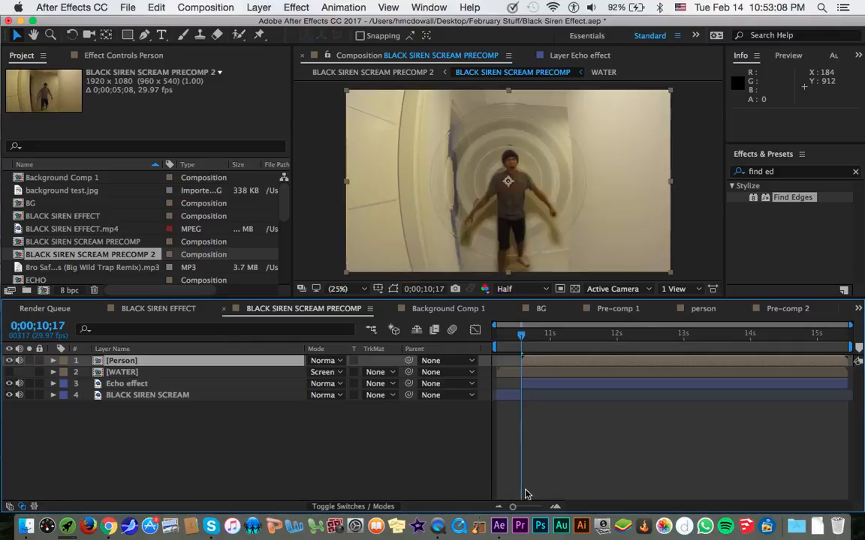
pyautogui.click(858, 309)
pyautogui.click(784, 488)
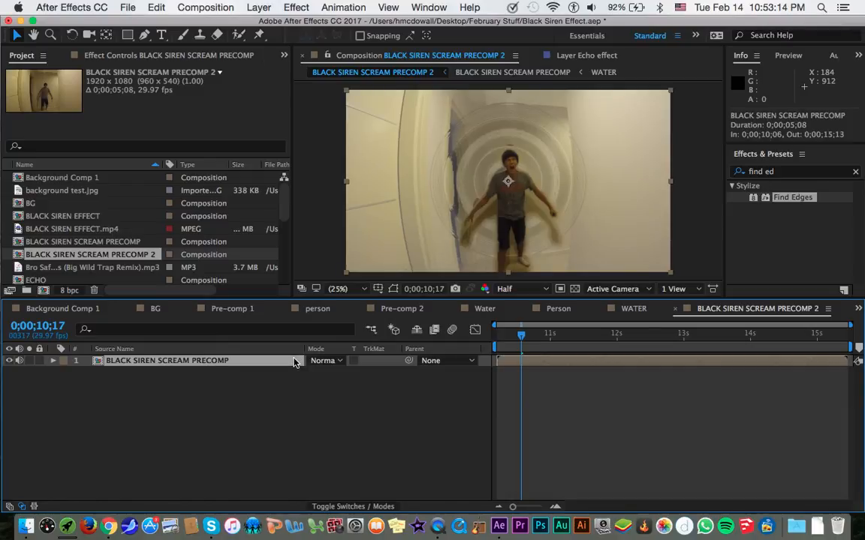
pyautogui.press('super+shift+d')
# Add the expression wiggle(40,60) to the upper precomp layer's Position and check the shake at 0;00;11;03.
pyautogui.press('p')
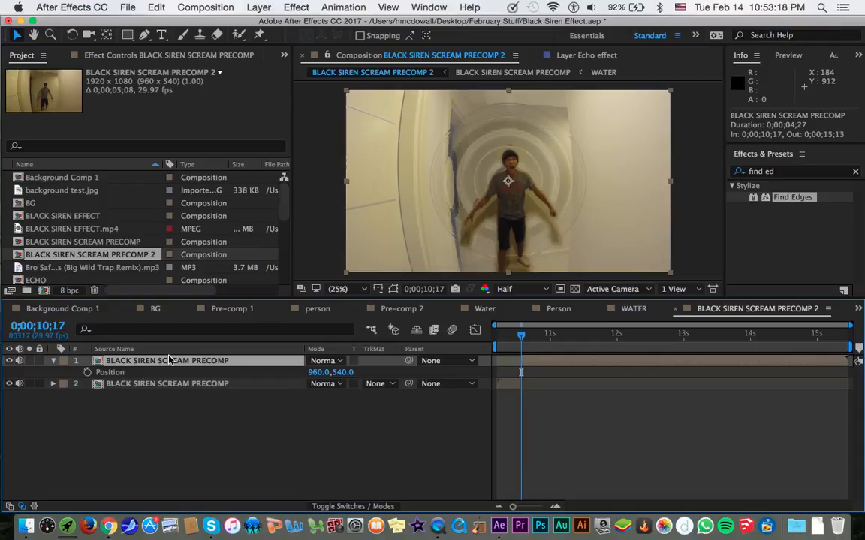
pyautogui.keyDown('alt'); pyautogui.click(87, 372); pyautogui.keyUp('alt')
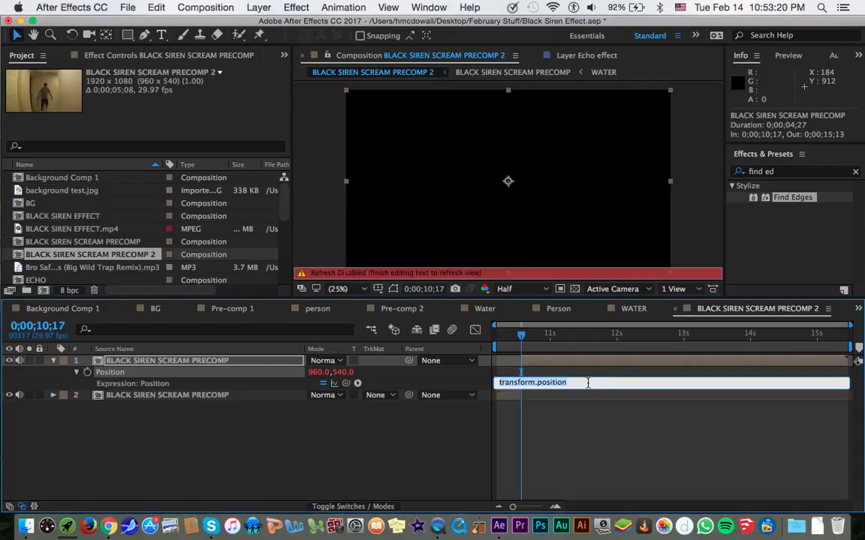
pyautogui.moveTo(589, 385); pyautogui.dragTo(496, 383)
pyautogui.write('wiggle(40,60')
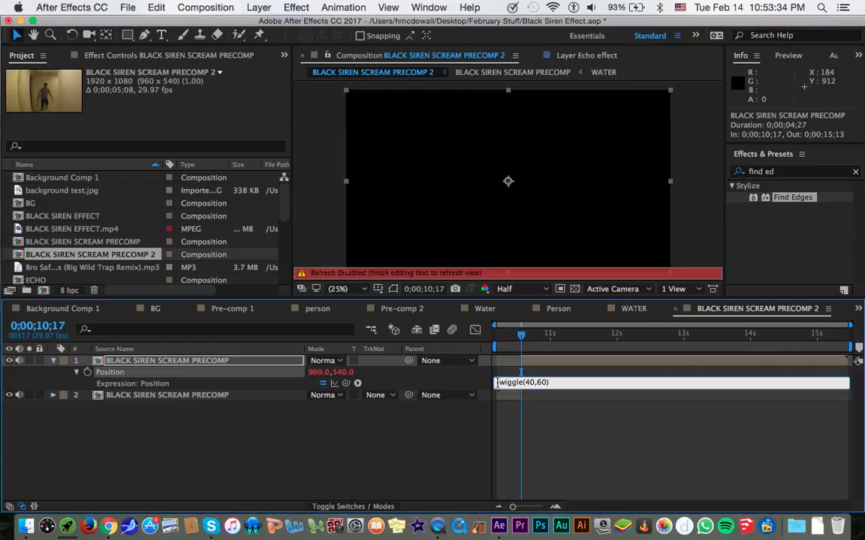
pyautogui.click(604, 451)
pyautogui.click(556, 342)
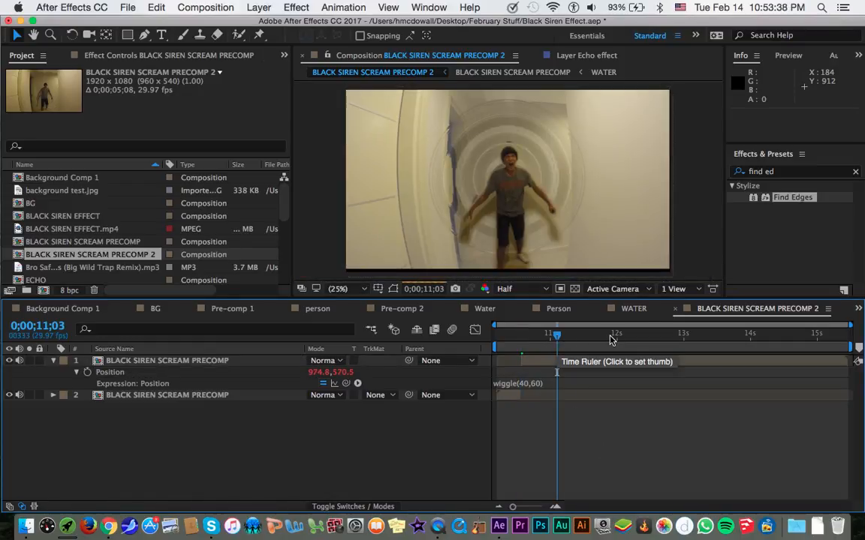
# Scale the upper precomp layer to 112% and check the frame edges at several times up to 0;00;14;03.
pyautogui.click(623, 360)
pyautogui.press('s')
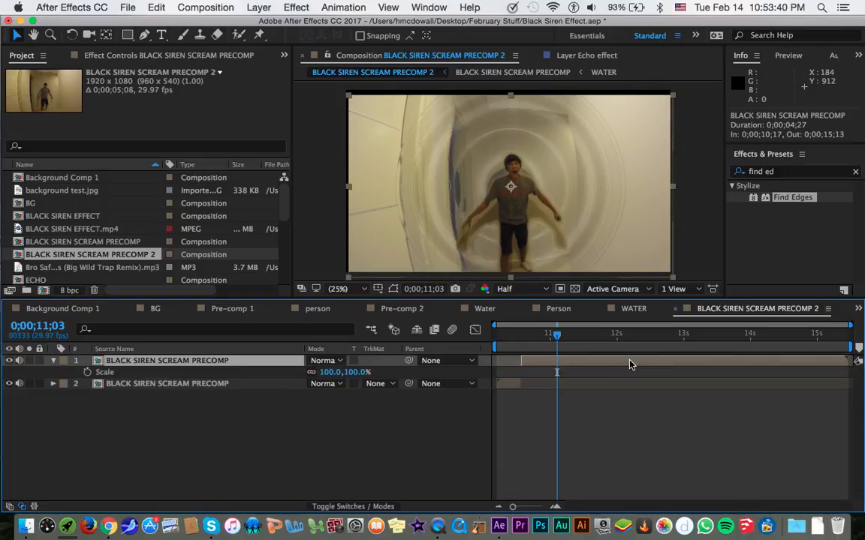
pyautogui.moveTo(334, 373); pyautogui.dragTo(338, 373)
pyautogui.press(',')
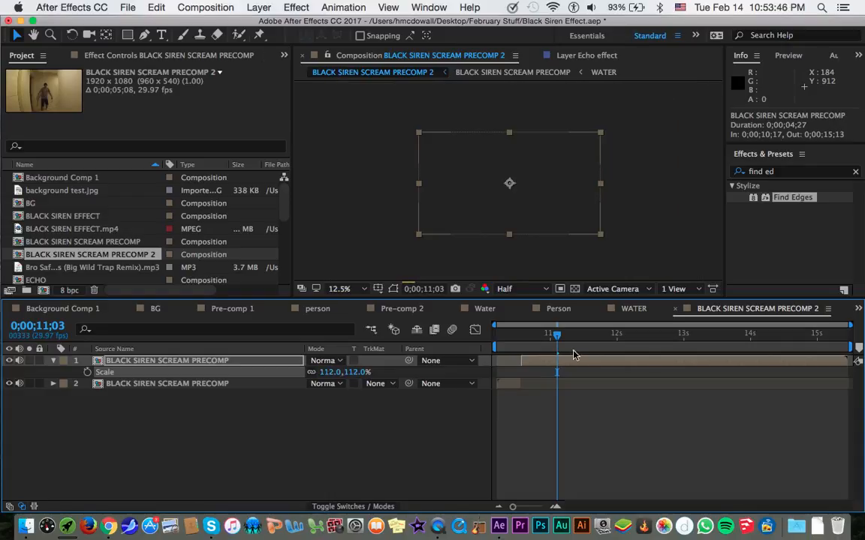
pyautogui.click(671, 334)
pyautogui.moveTo(777, 339); pyautogui.dragTo(757, 339)
# Set the lower precomp layer's scale to 112% and fit the composition in the viewer.
pyautogui.click(229, 383)
pyautogui.press('s')
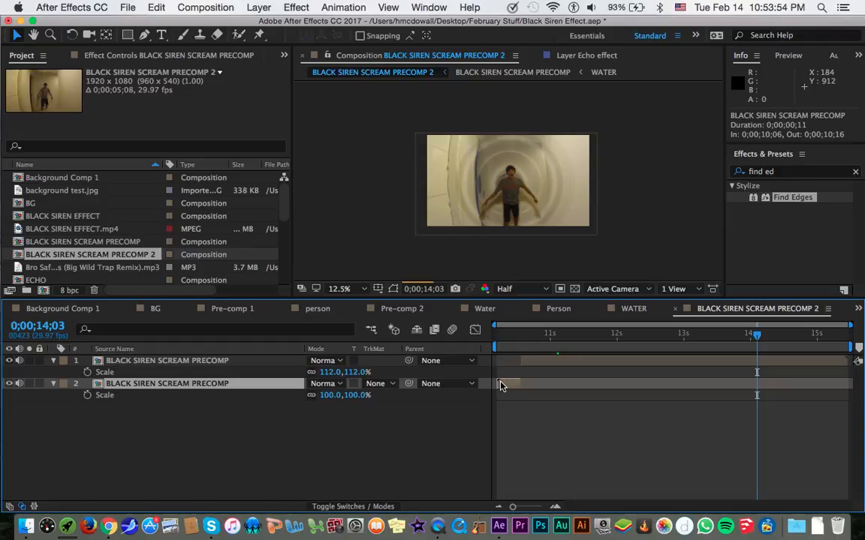
pyautogui.click(330, 395)
pyautogui.write('112')
pyautogui.press('Return')
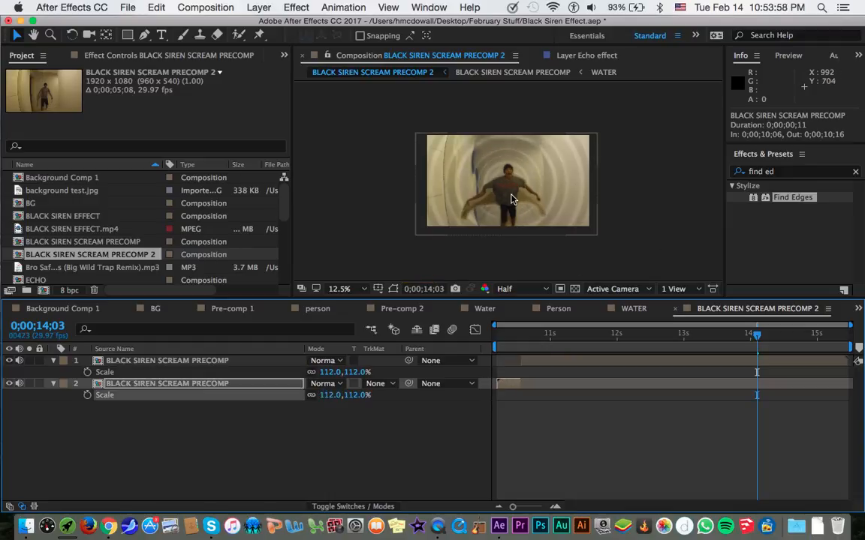
pyautogui.click(363, 288)
pyautogui.click(342, 297)
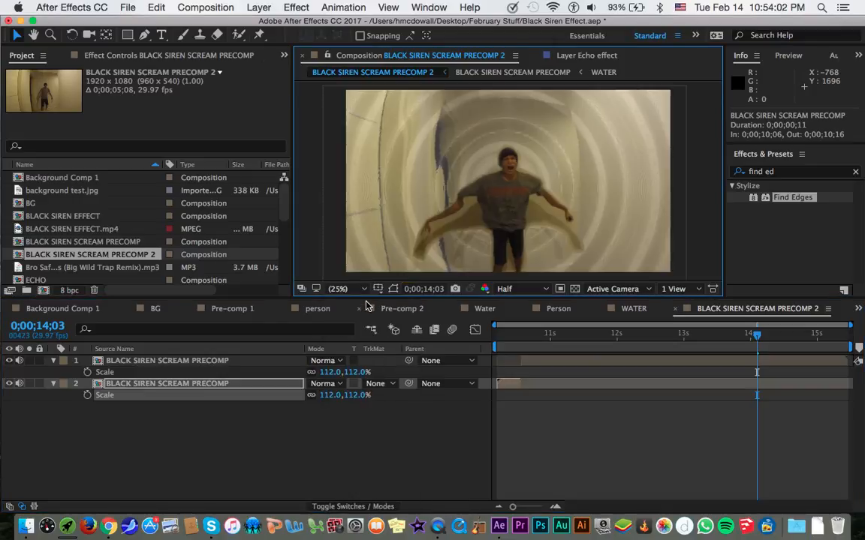